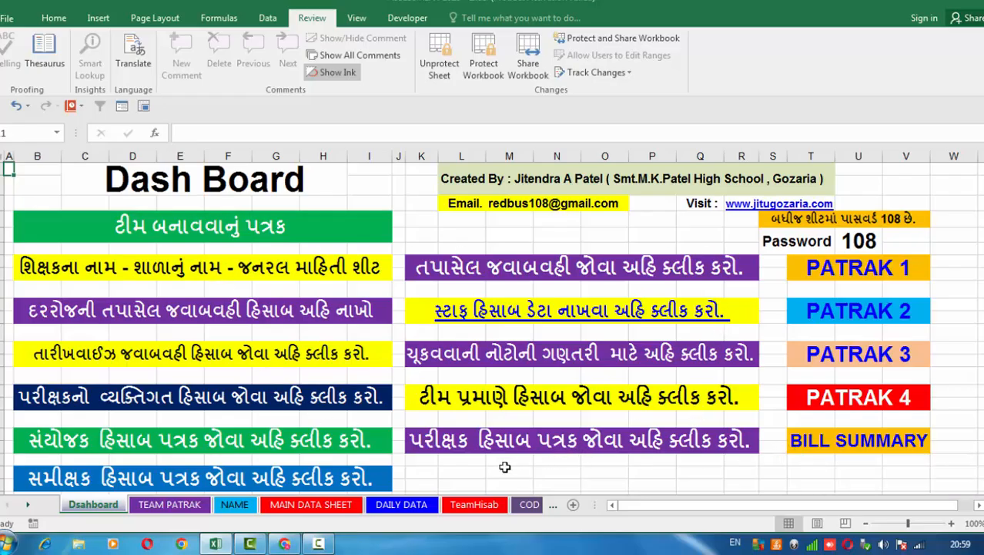
left_click(505, 474)
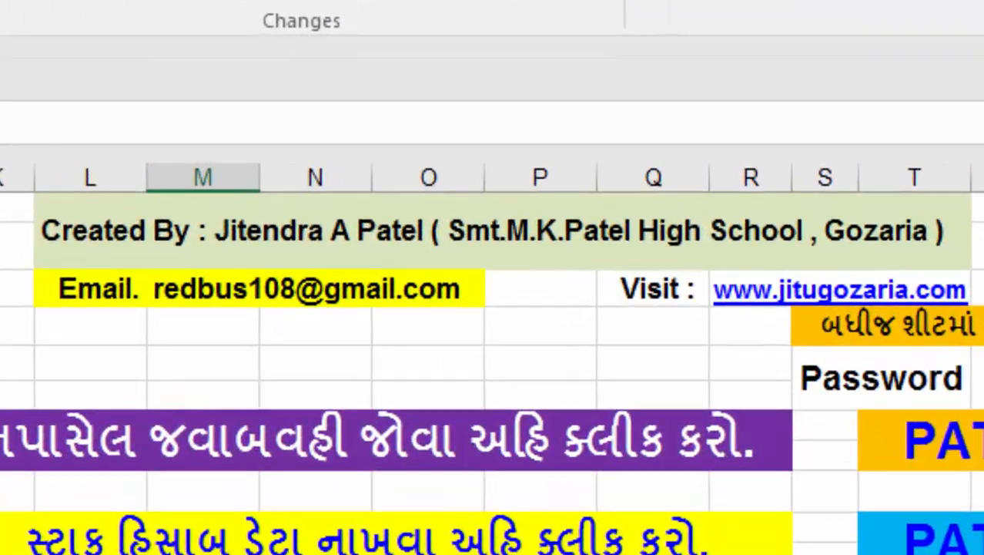
key("Left")
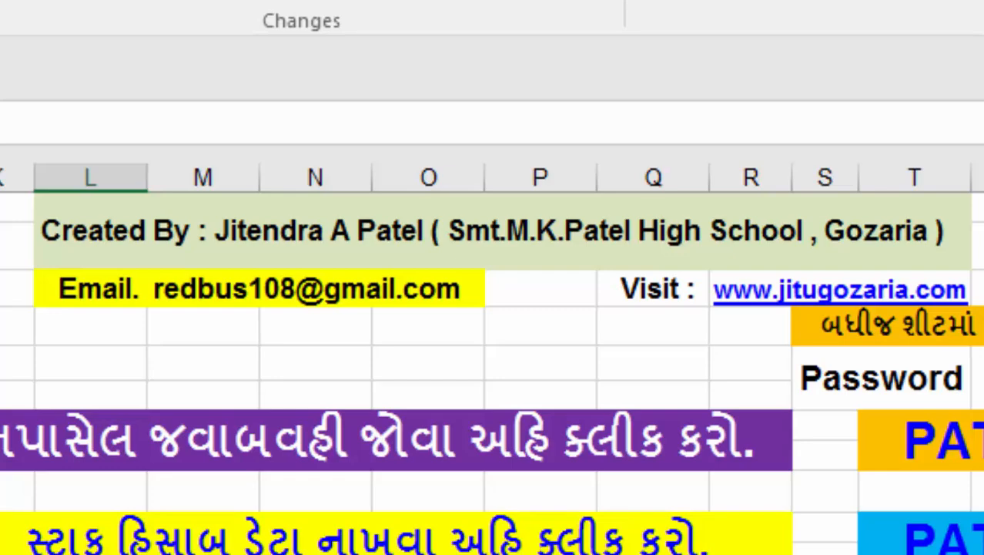
key("Right")
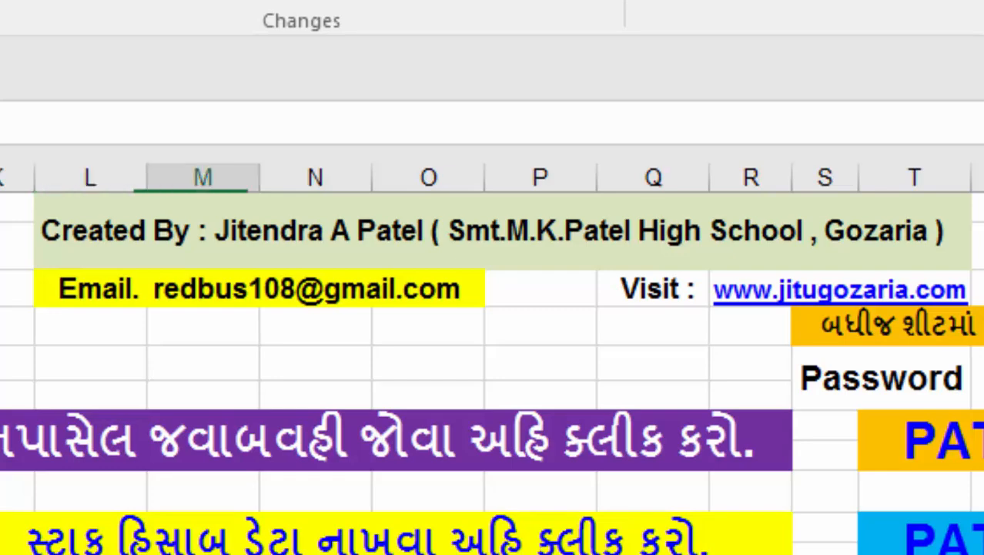
key("Right")
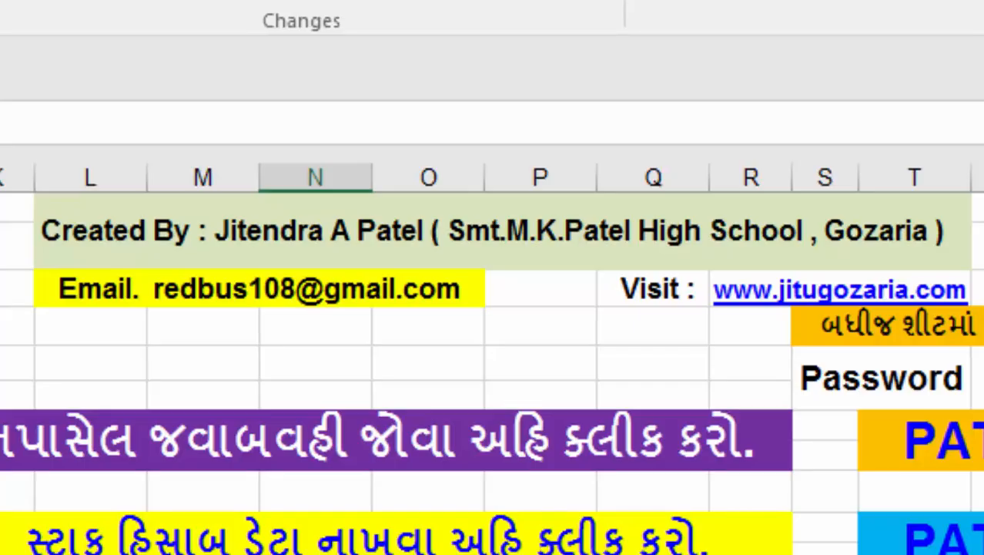
key("Left")
key("Left")
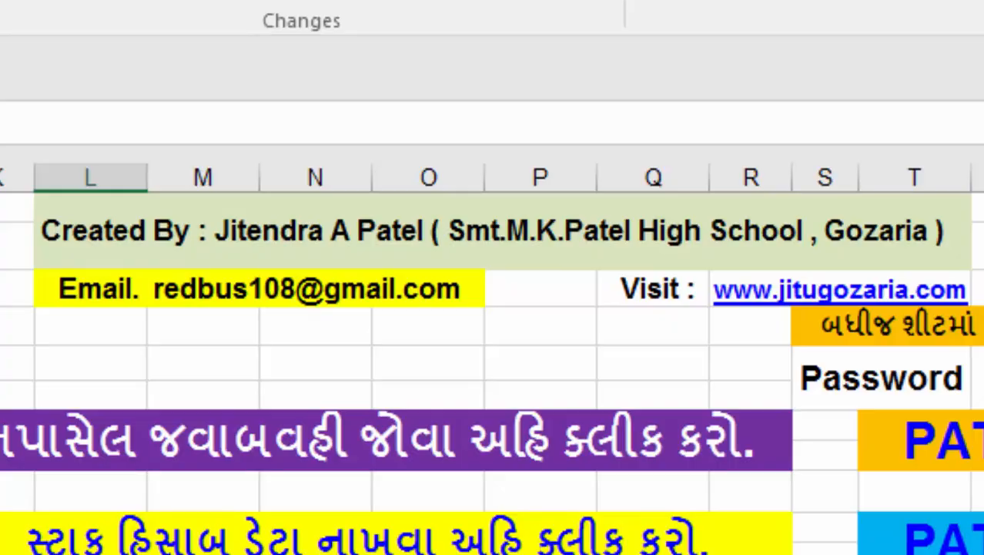
key("Right")
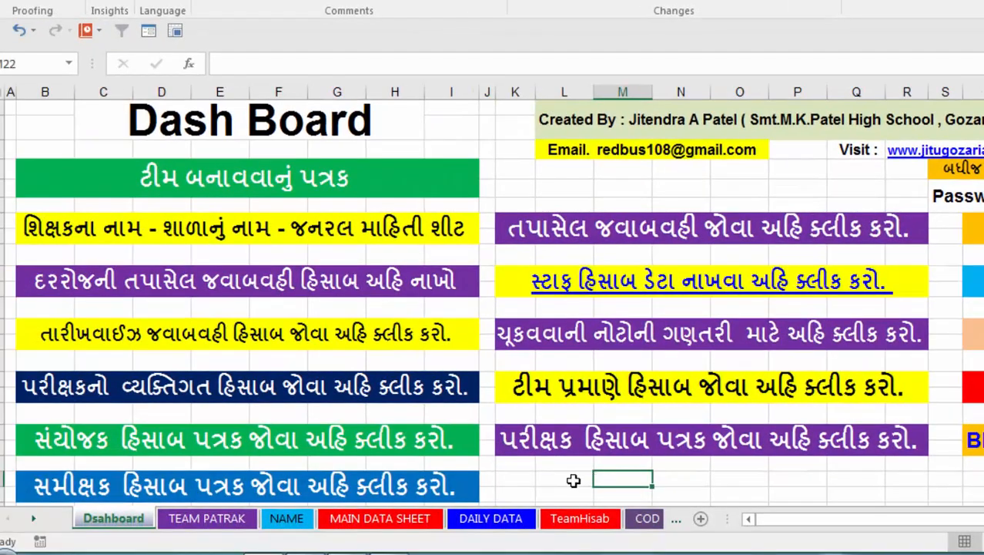
left_click(574, 480)
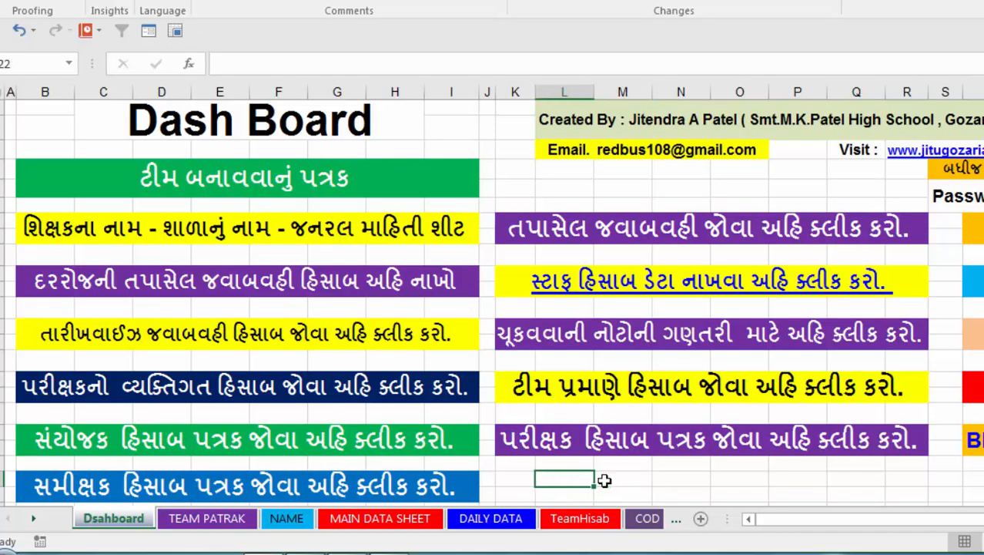
left_click(611, 479)
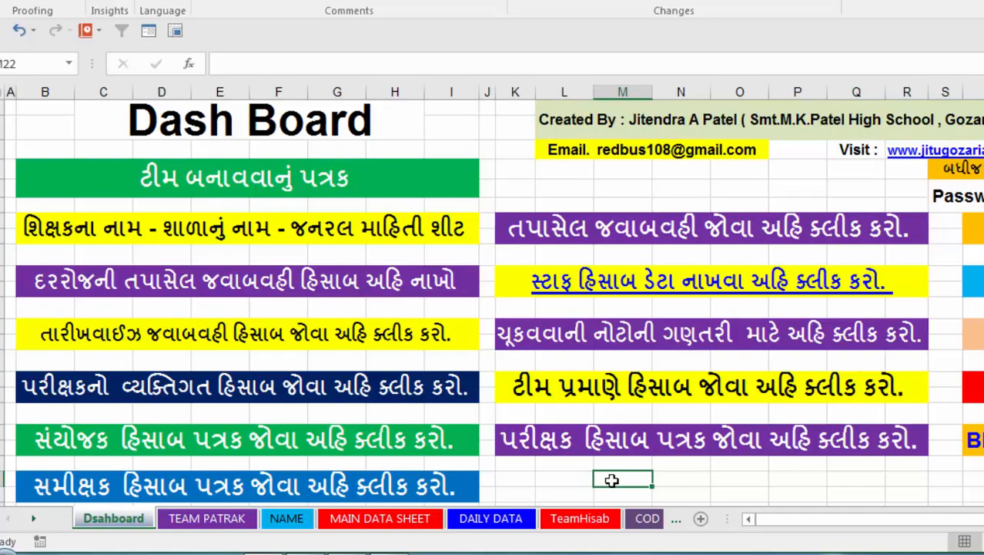
left_click(670, 481)
left_click(730, 478)
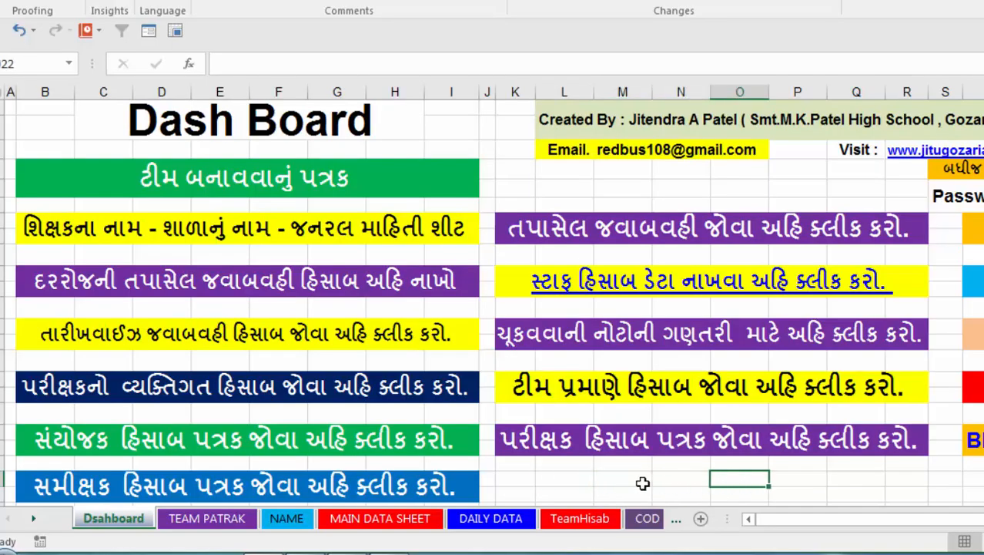
left_click(640, 483)
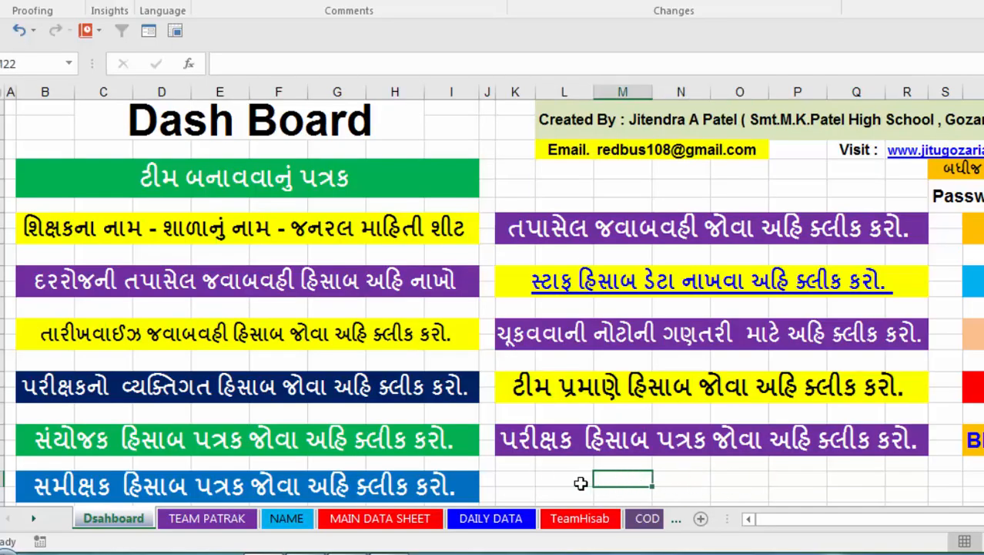
left_click(581, 483)
left_click(630, 480)
left_click(663, 481)
left_click(724, 479)
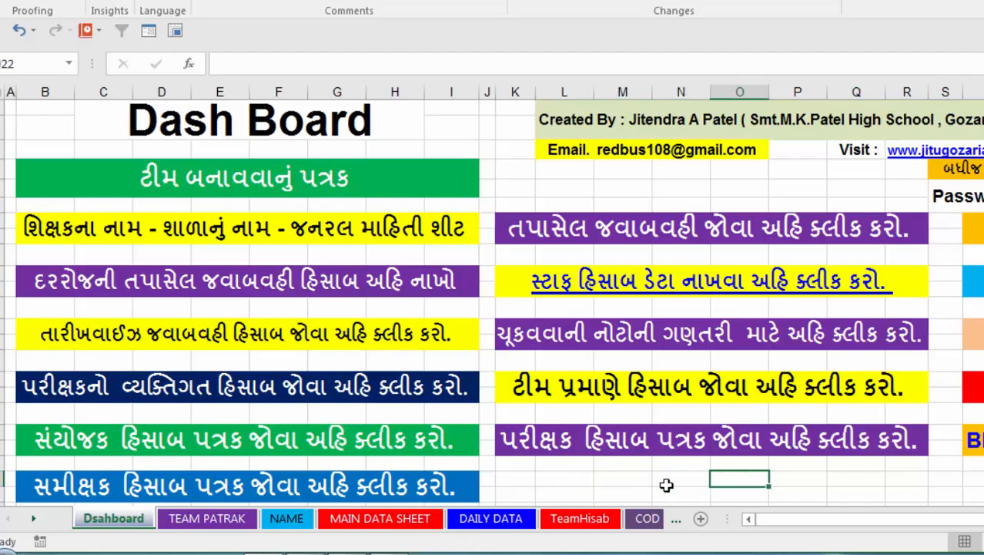
left_click(564, 482)
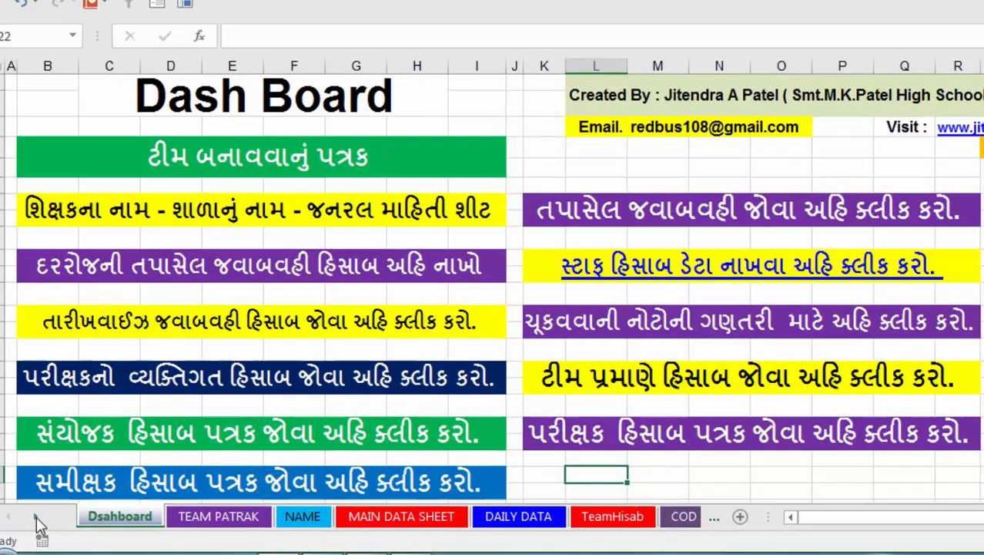
Look through the TEAM PATRAK, NAME, MAIN DATA SHEET, DAILY DATA and TeamHisab worksheets in order.
left_click(34, 517)
left_click(11, 501)
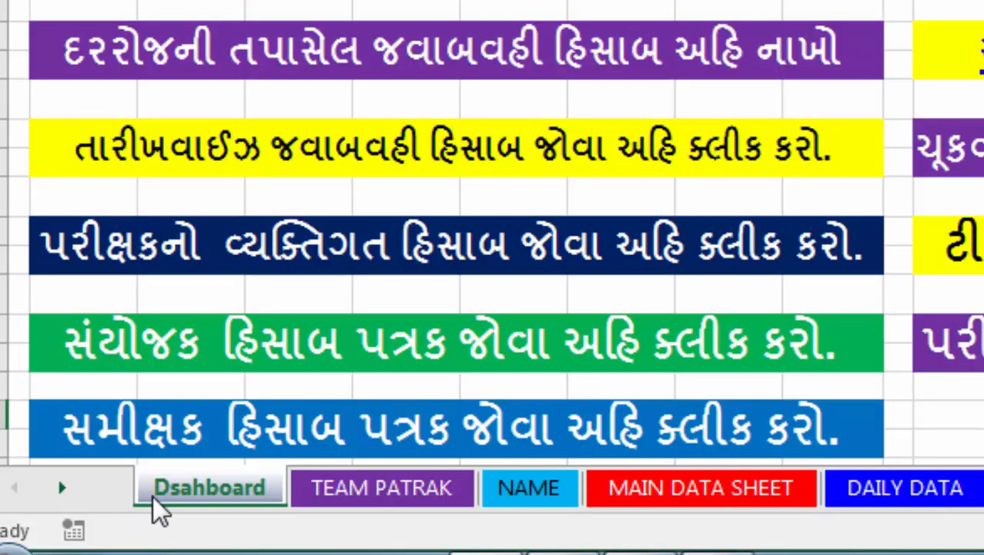
left_click(366, 508)
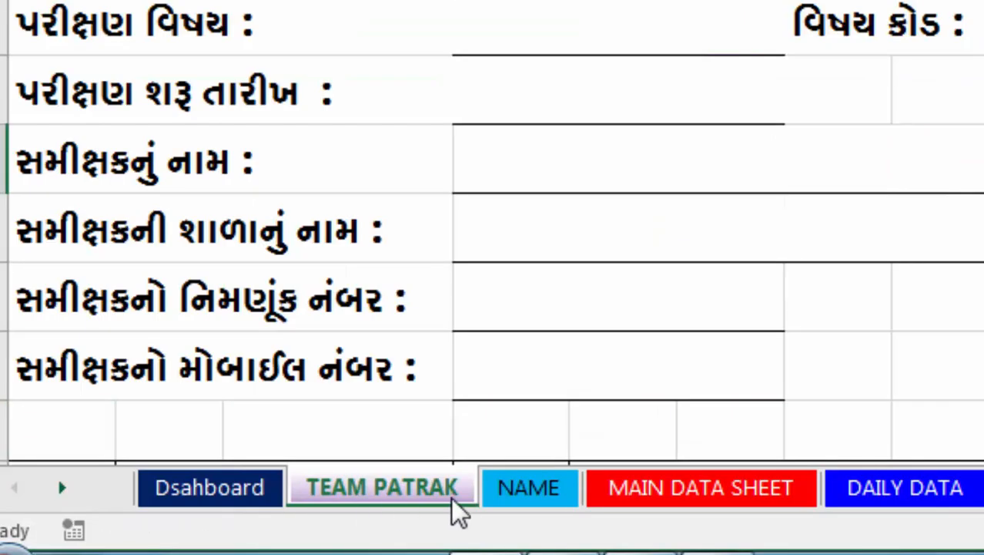
left_click(540, 518)
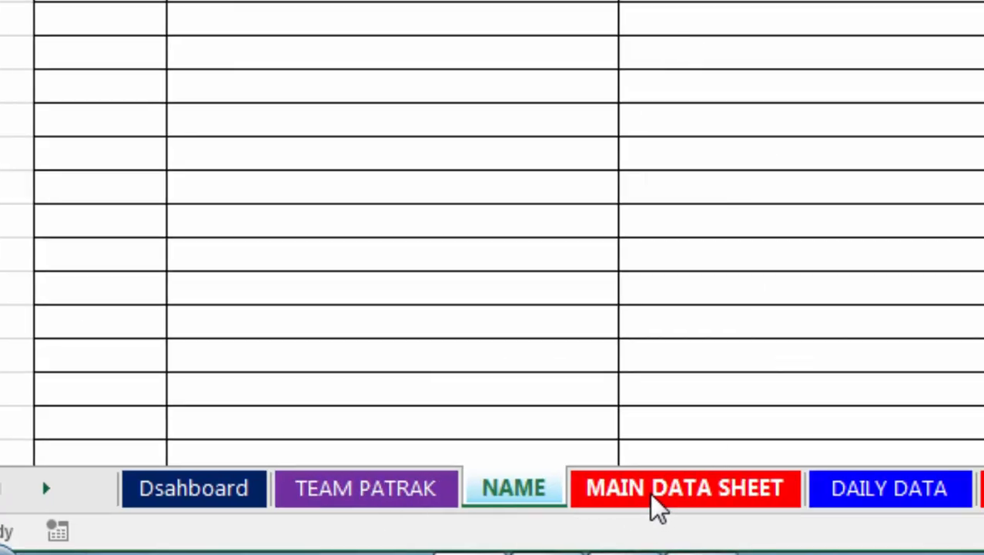
left_click(666, 496)
left_click(402, 509)
left_click(558, 504)
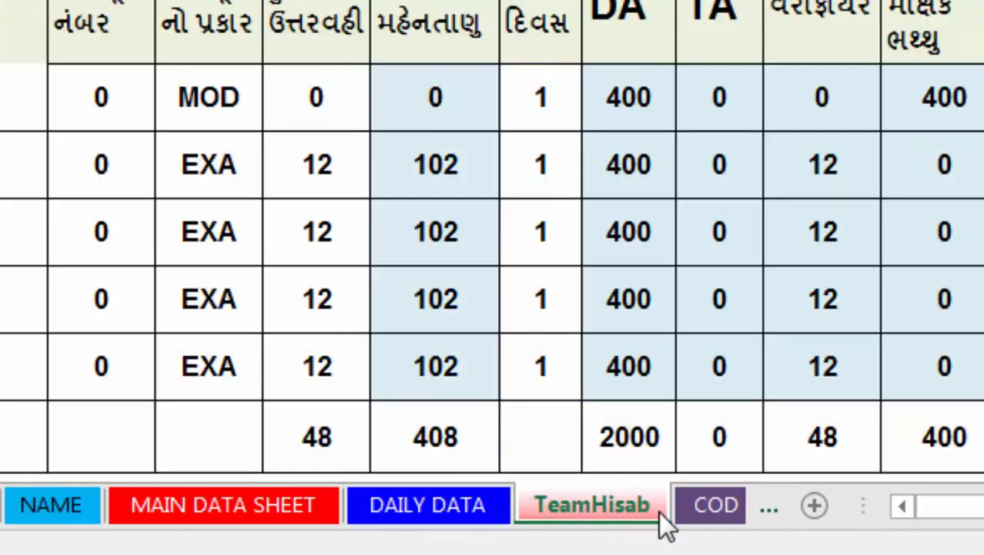
Look through the COD HISAB, MOD HISAB, EXAMI HISAB, BILL SUMMARY, Summay and PERSONAL worksheets.
left_click(697, 508)
left_click(704, 511)
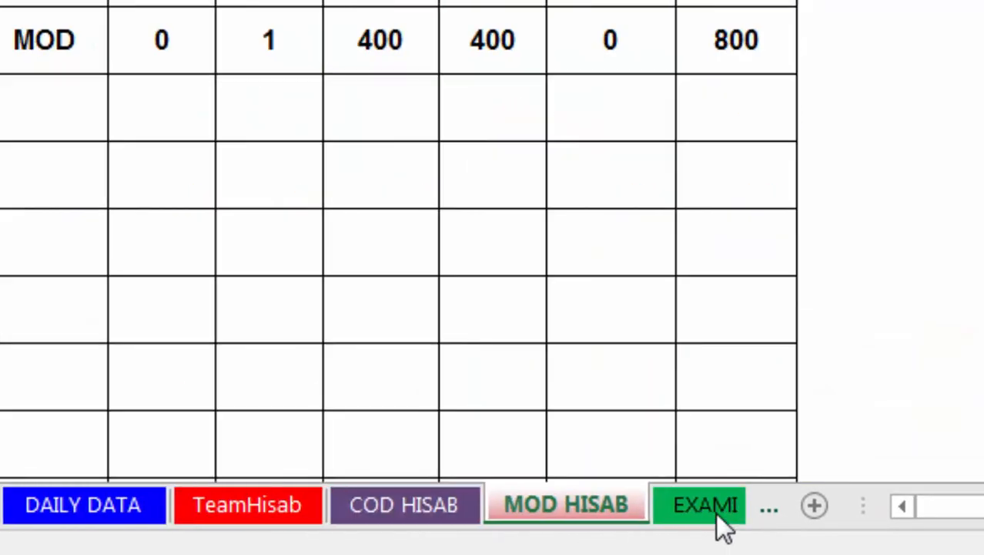
left_click(716, 512)
left_click(735, 518)
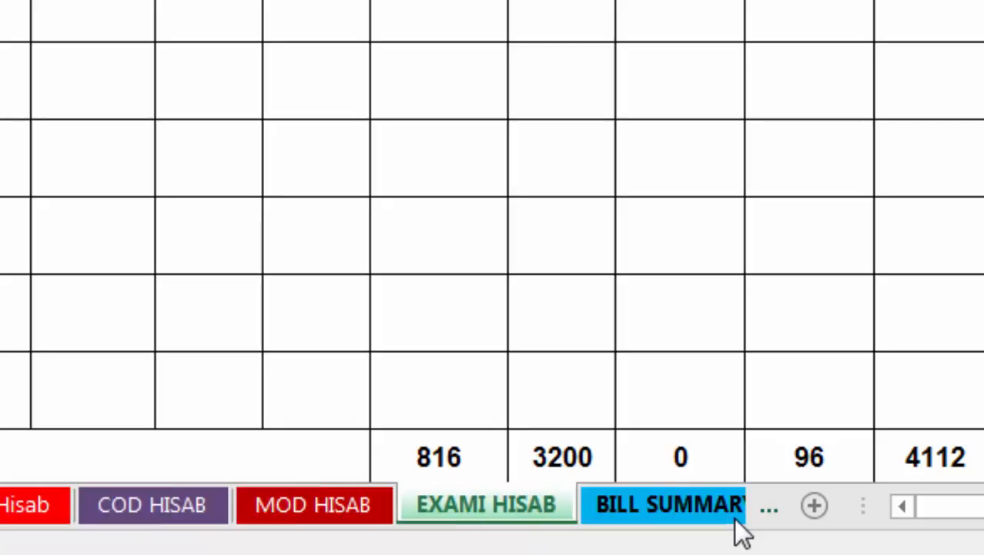
left_click(710, 529)
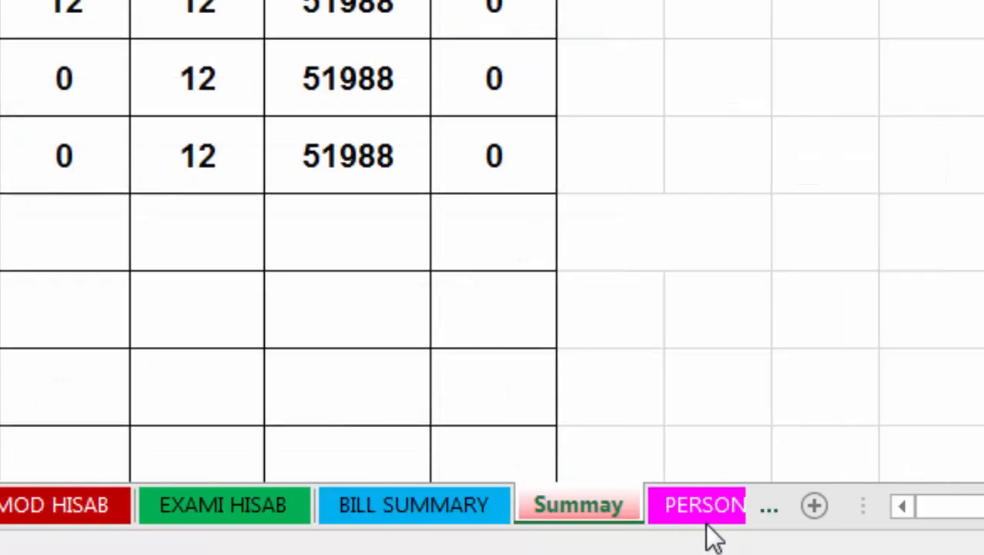
left_click(683, 530)
left_click(683, 531)
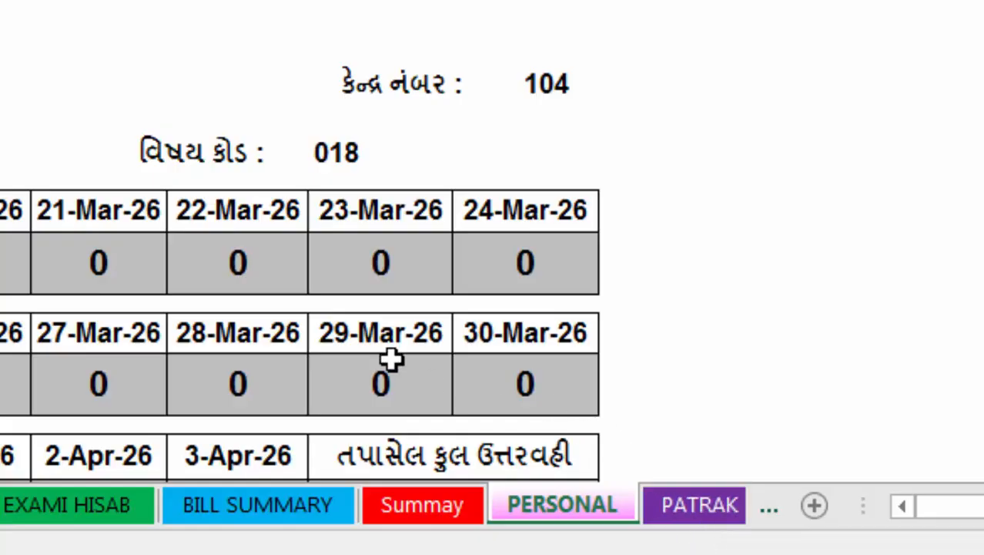
Look through PATRAK 1 and the worksheets after it, including the staff payment rows, and return to the Dsahboard sheet.
left_click(718, 512)
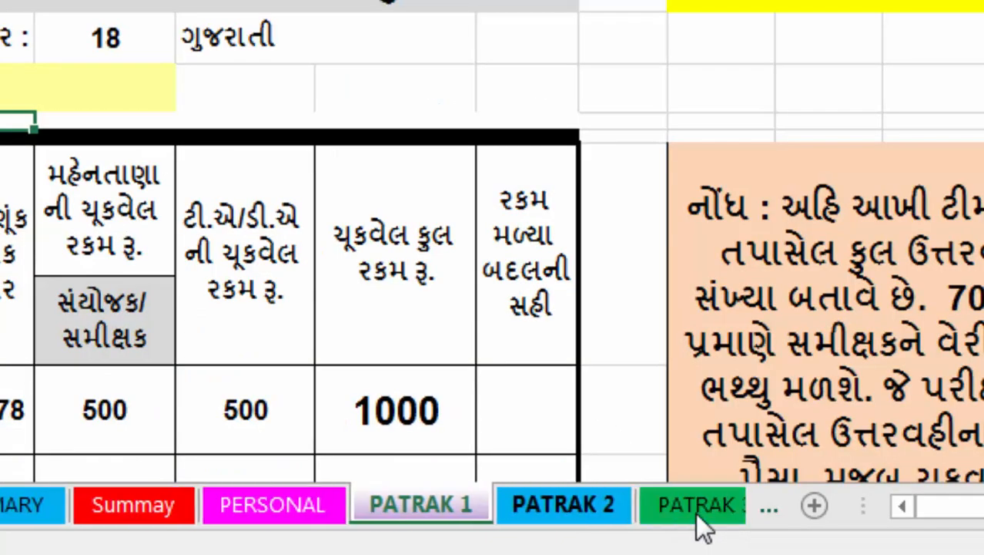
left_click(697, 523)
left_click(724, 526)
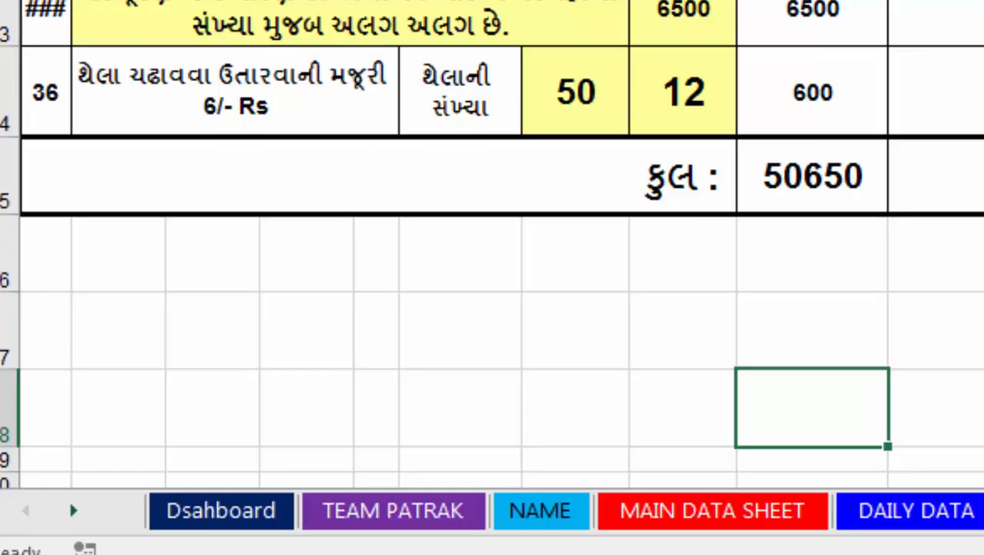
scroll(673, 377, "up", 4)
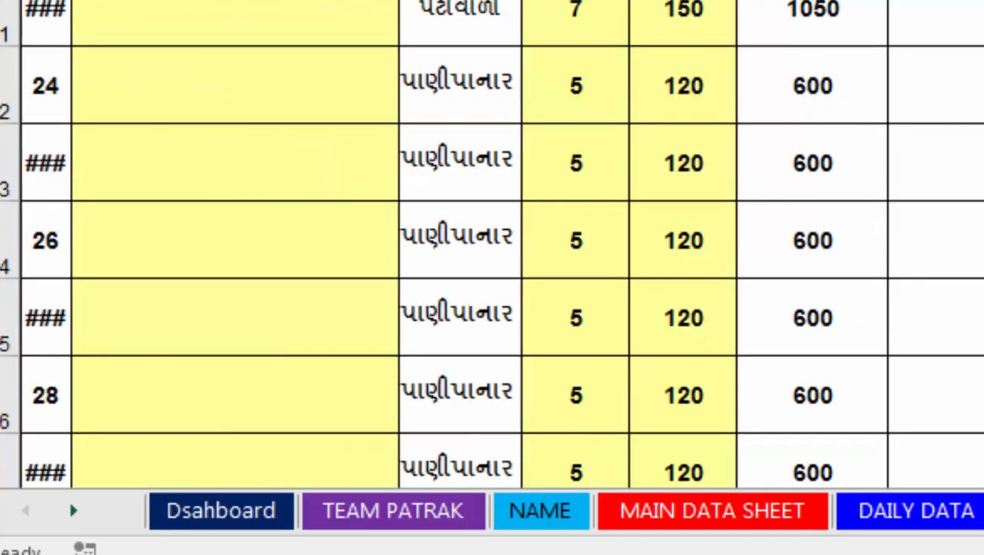
left_click(194, 518)
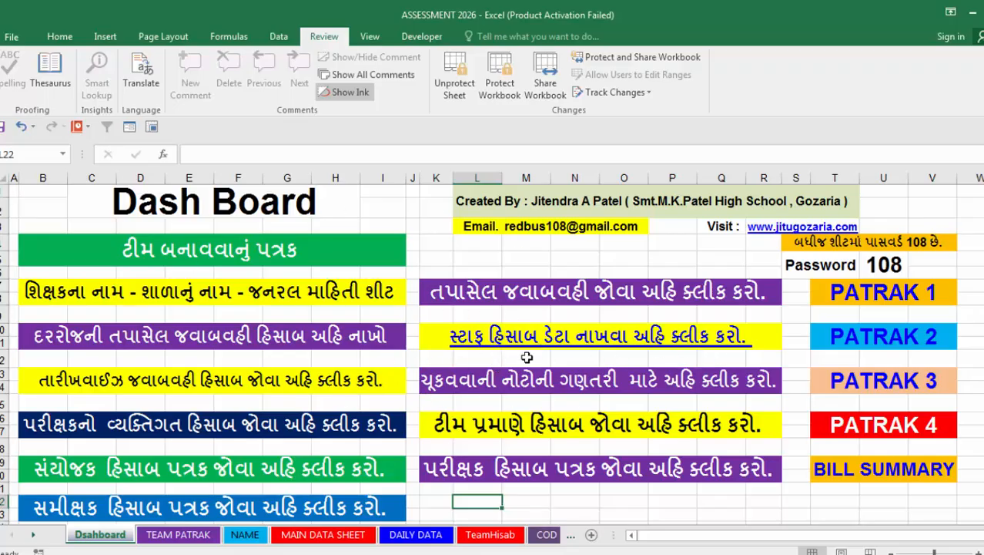
Follow the dashboard links to PATRAK 1 and to the team-wise account, returning to the dashboard after each.
left_click(875, 299)
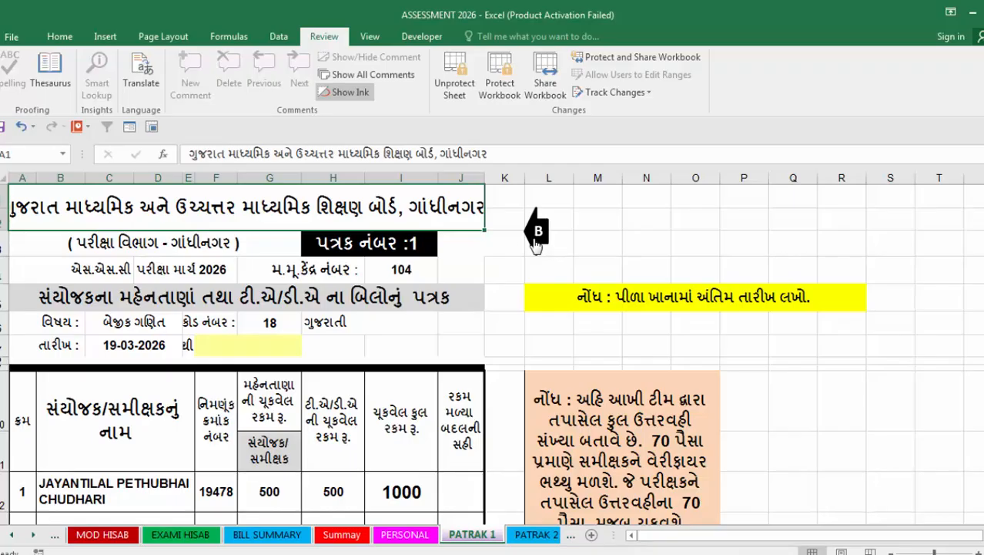
left_click(538, 237)
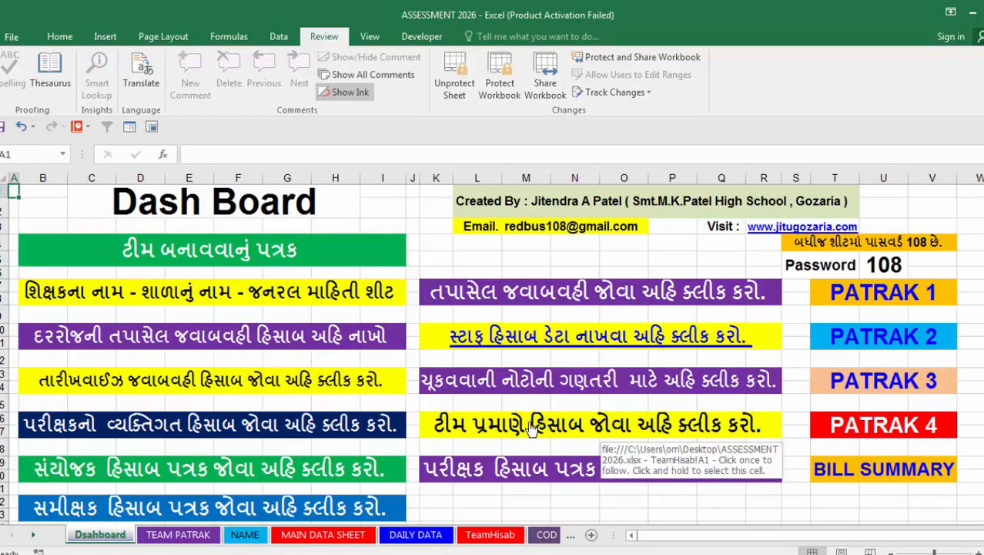
left_click(563, 428)
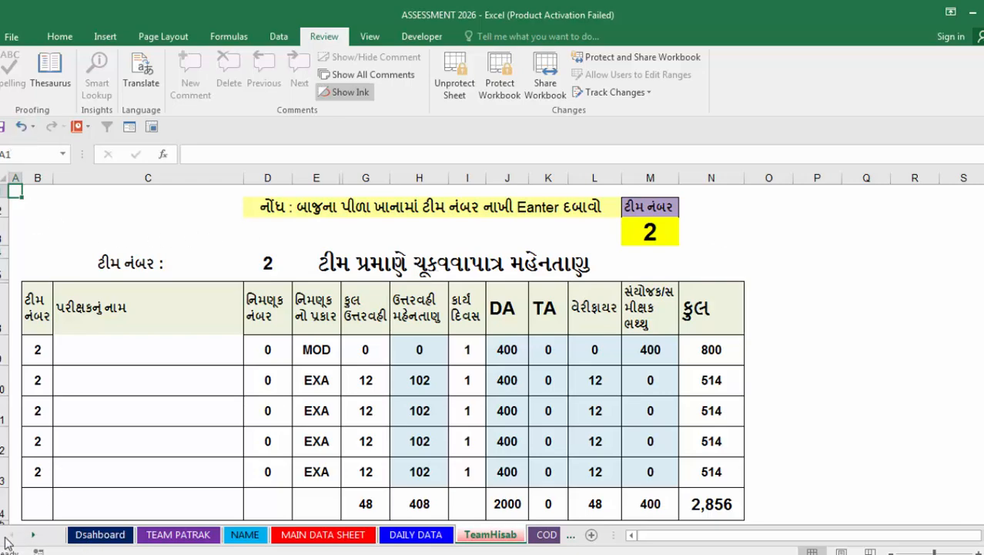
left_click(99, 535)
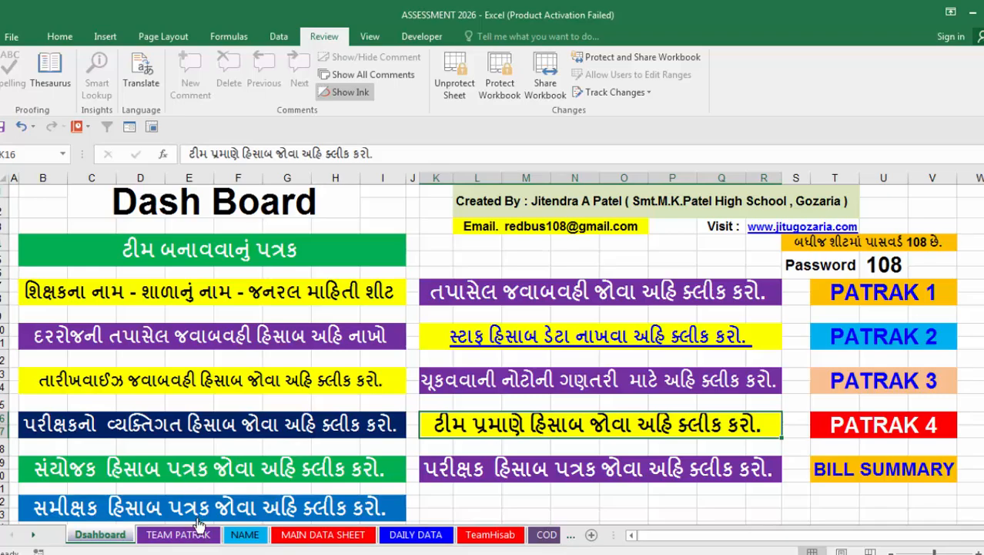
Examine the TEAM PATRAK form down to its examiner table and open the sheet's print preview.
left_click(173, 535)
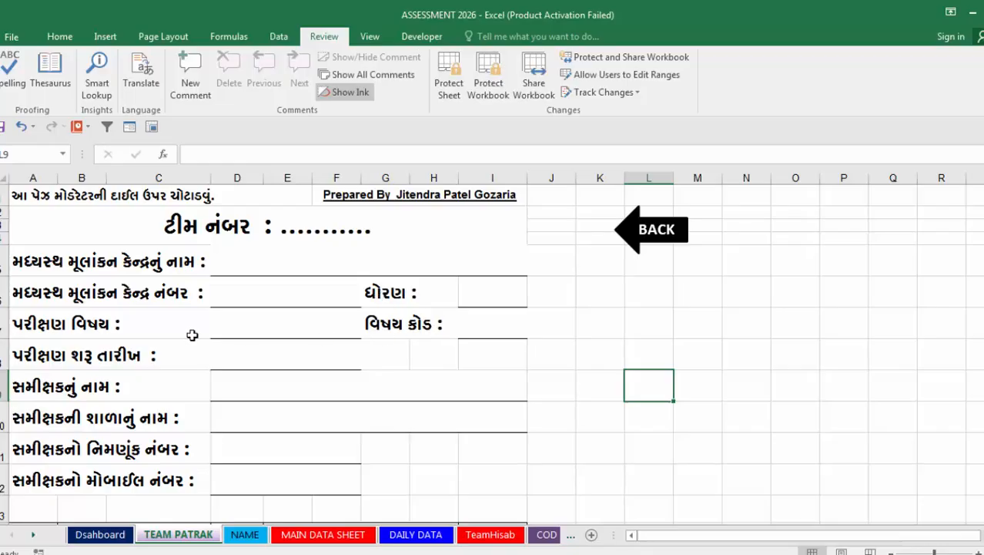
scroll(232, 410, "down", 1)
scroll(227, 345, "down", 4)
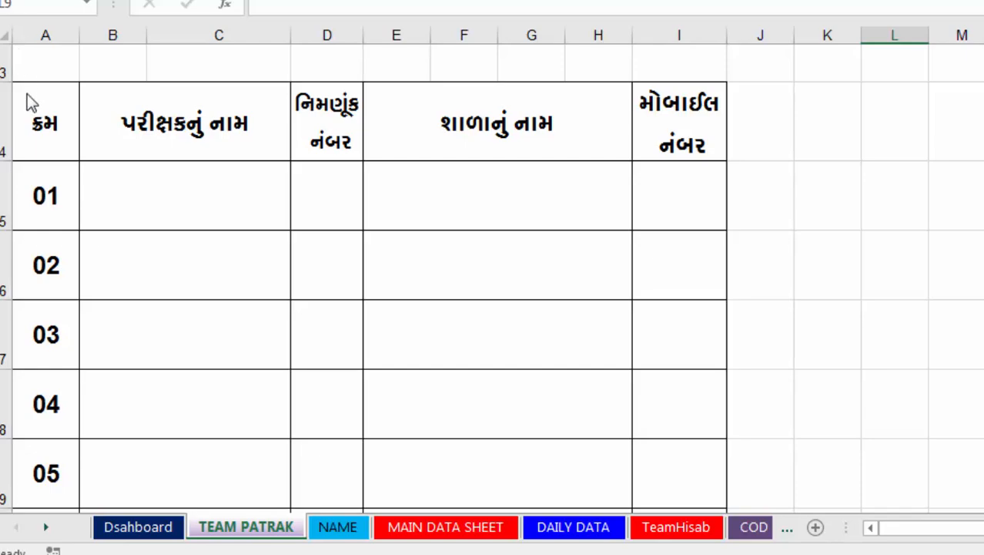
left_click(17, 1)
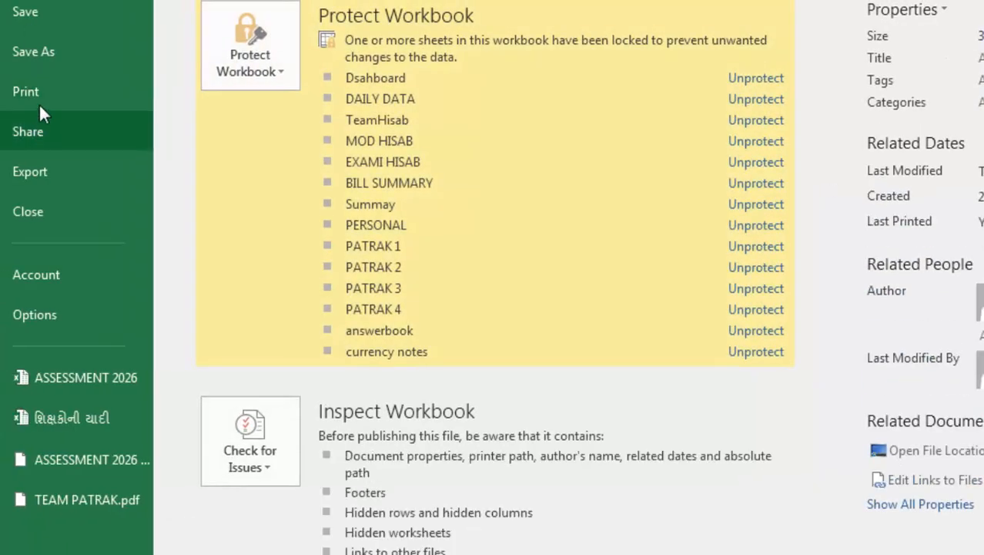
left_click(39, 102)
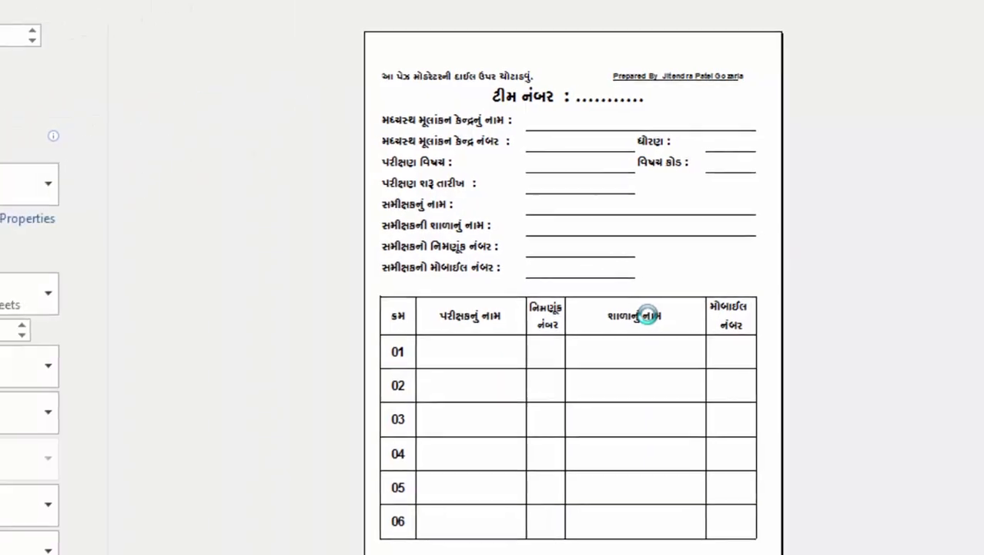
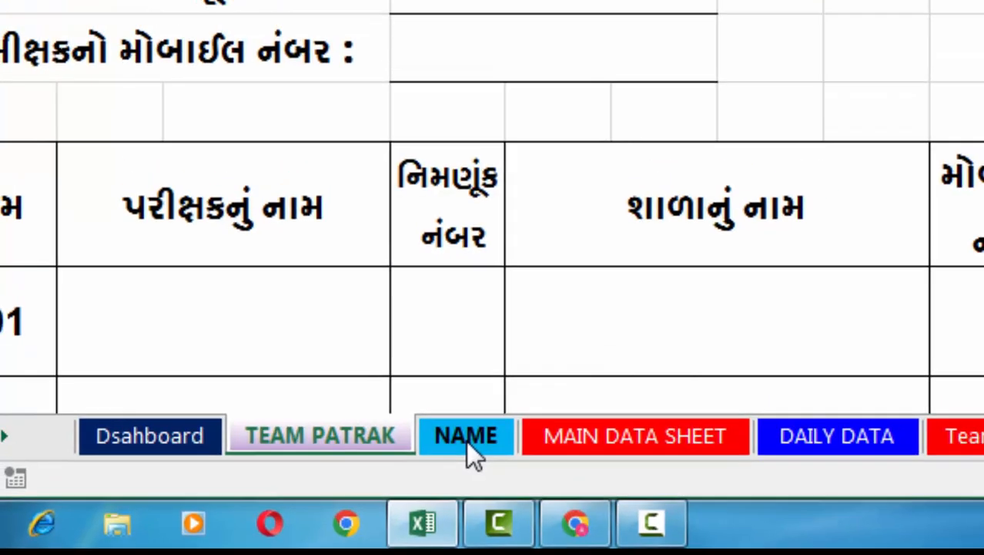
Examine the teacher table on the NAME worksheet, and return to the top of the TEAM PATRAK form.
left_click(485, 404)
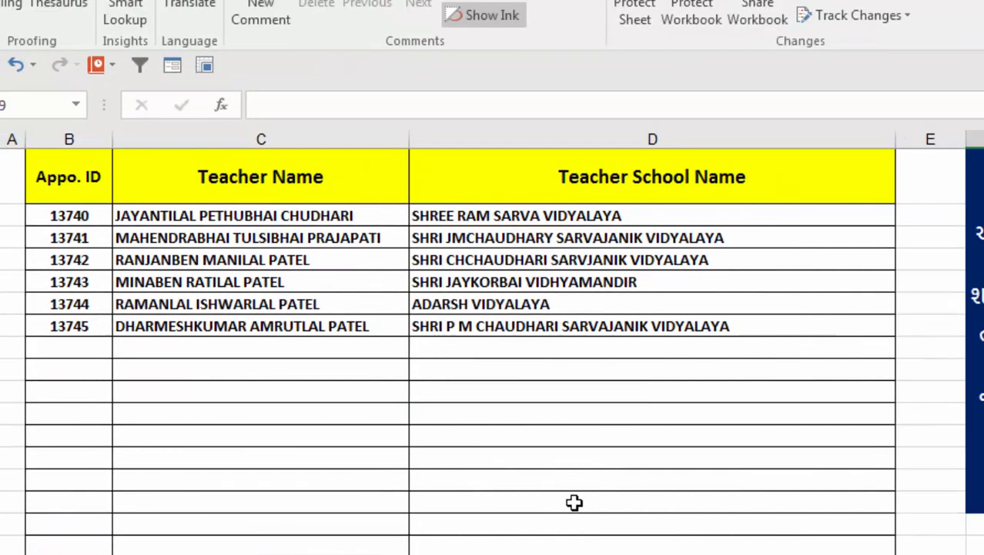
left_click(626, 480)
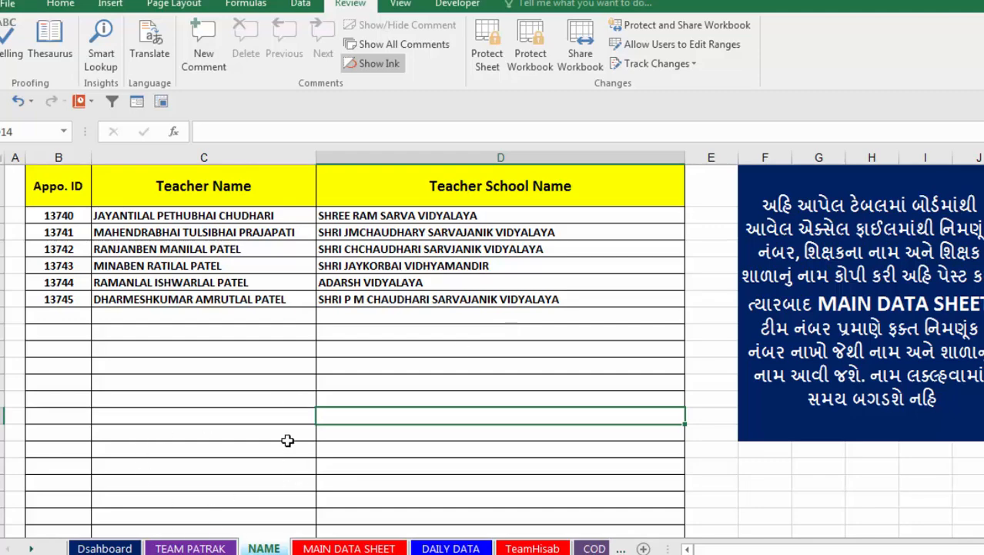
left_click(281, 378)
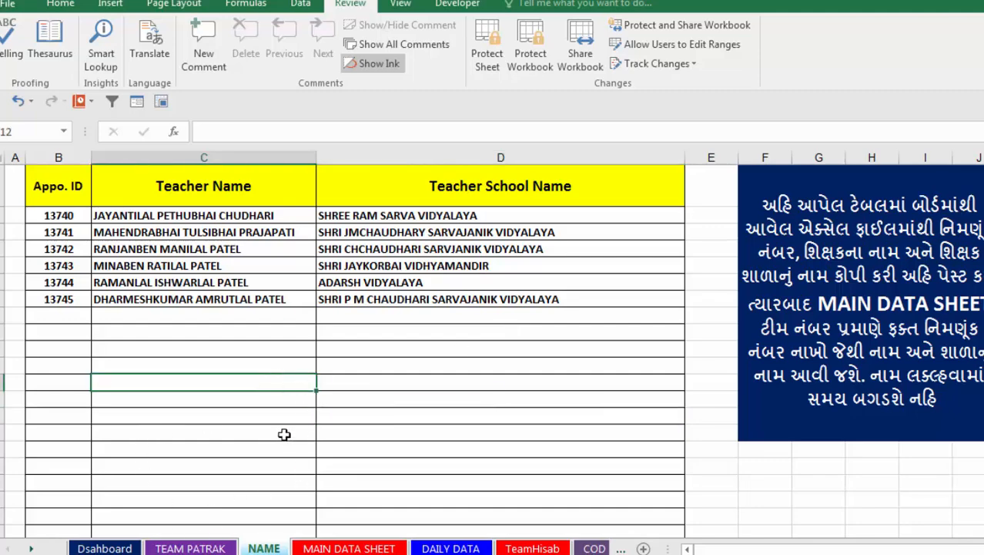
left_click(185, 548)
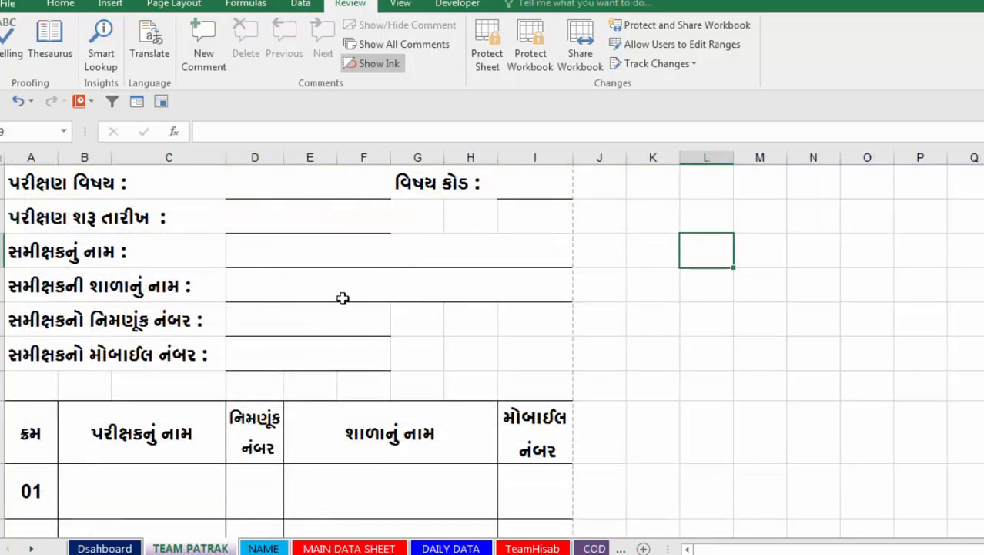
scroll(627, 389, "up", 2)
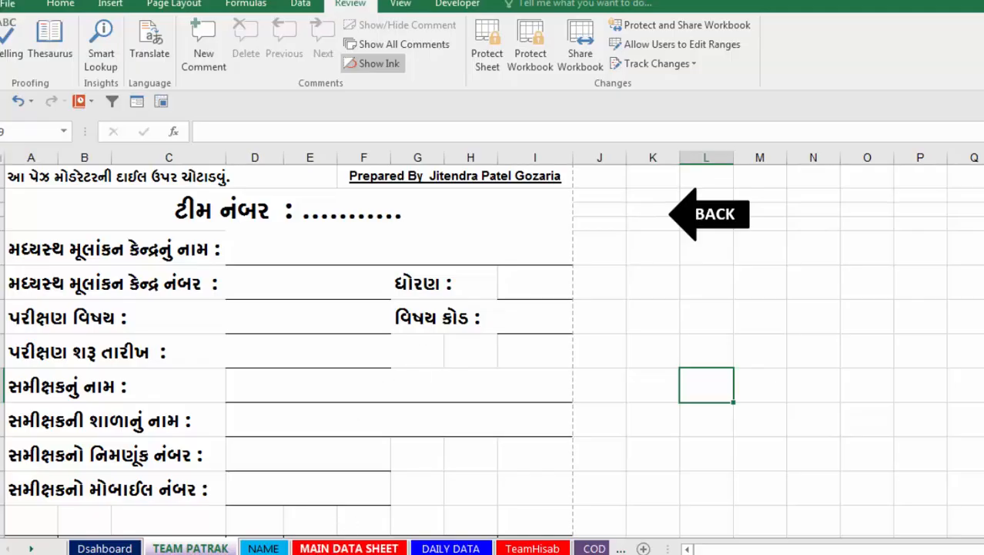
Open MAIN DATA SHEET and inspect its header cells for total answer books, centre number, subject code and checking remuneration.
left_click(378, 547)
scroll(596, 389, "up", 1)
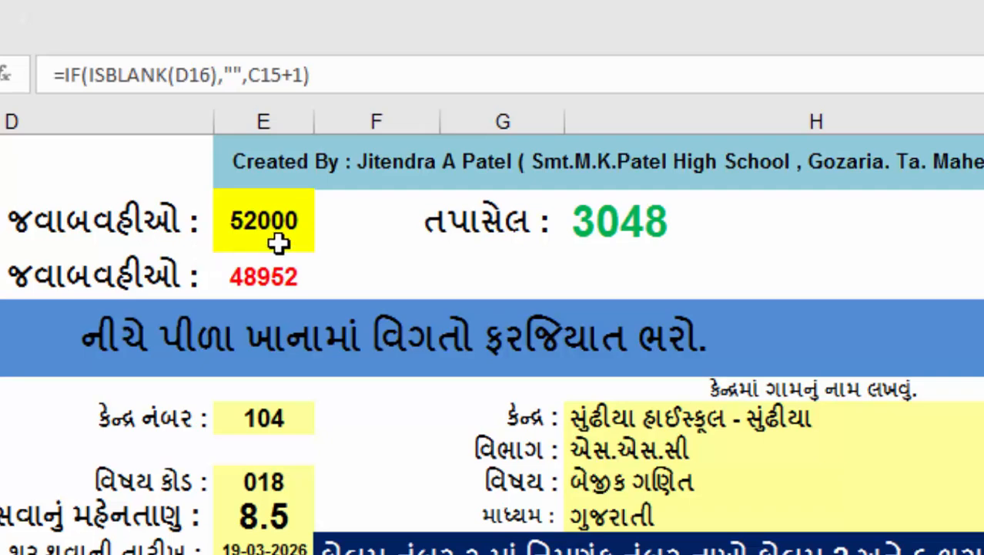
left_click(289, 227)
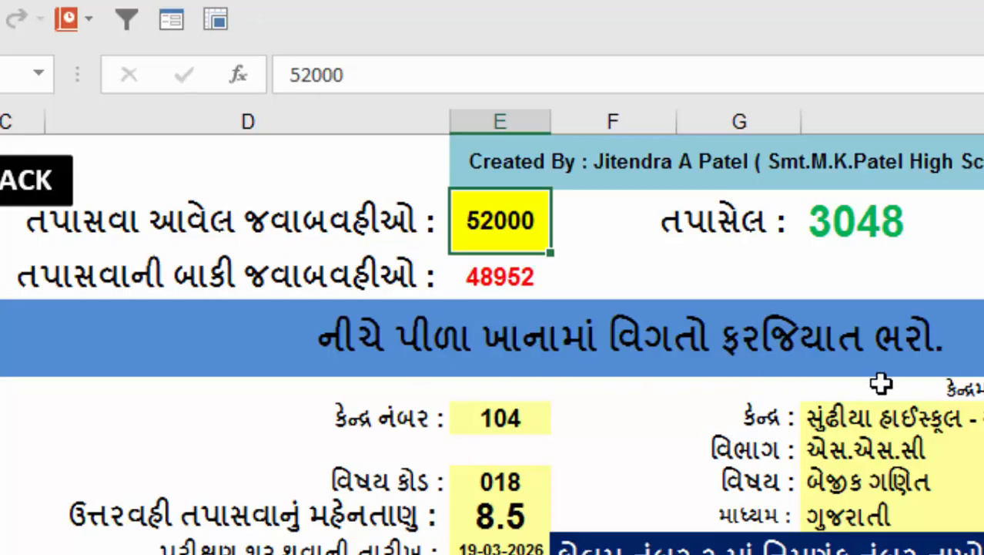
left_click(527, 416)
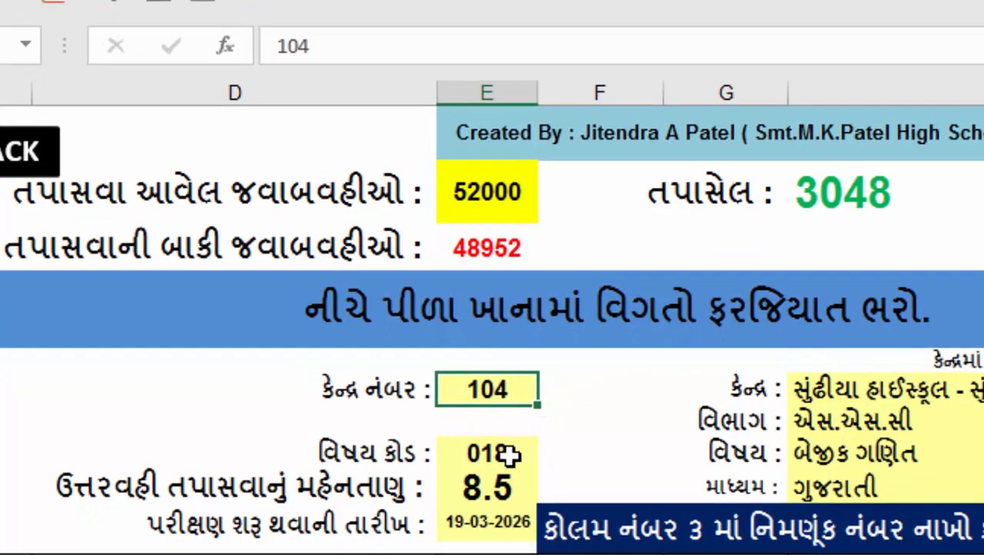
left_click(522, 483)
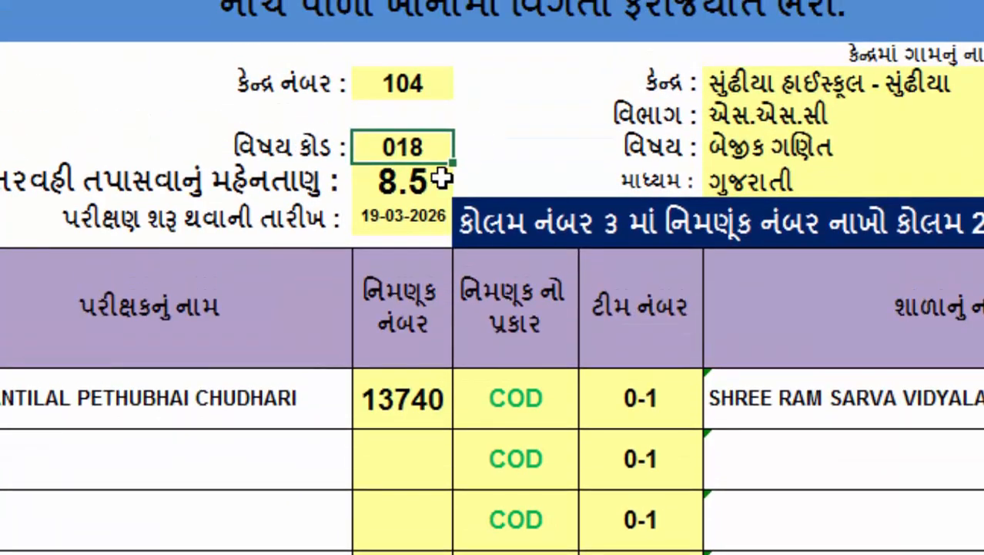
left_click(436, 179)
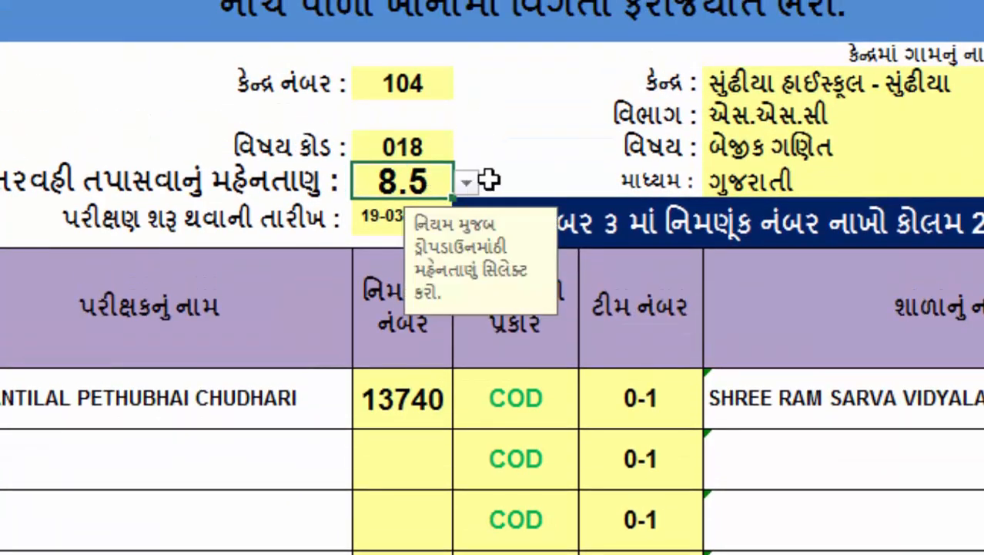
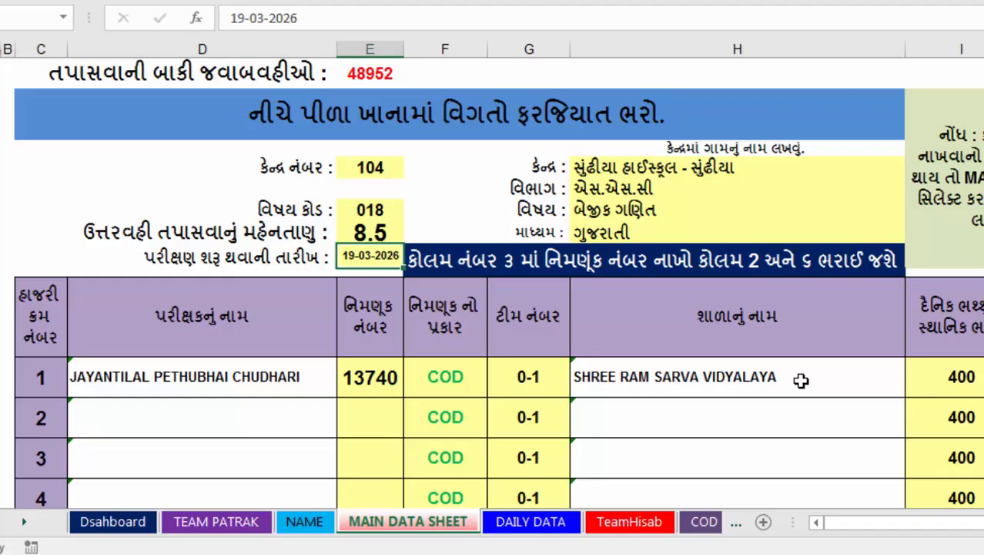
Check the NAME teacher table, and view the available appointment types for the first examiner on MAIN DATA SHEET.
left_click(308, 523)
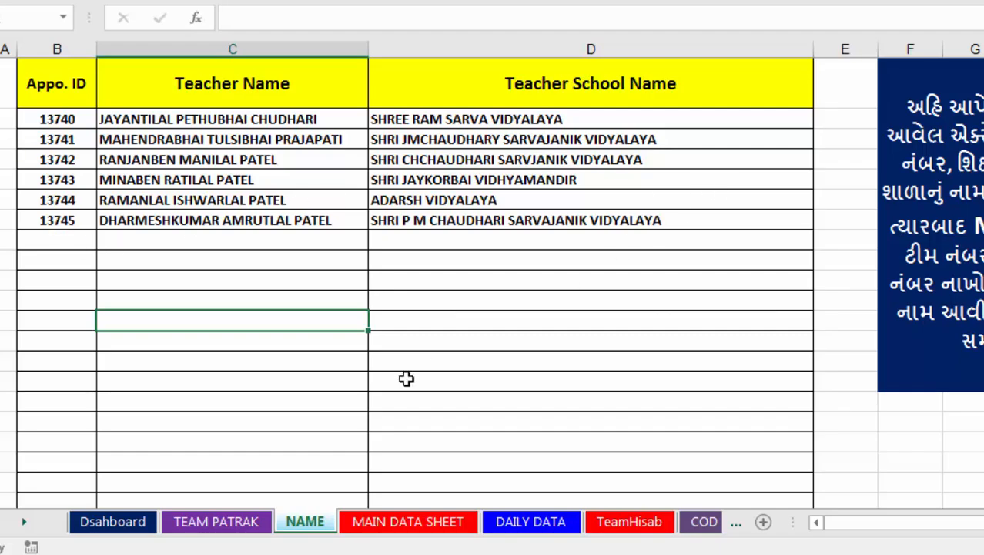
left_click(389, 524)
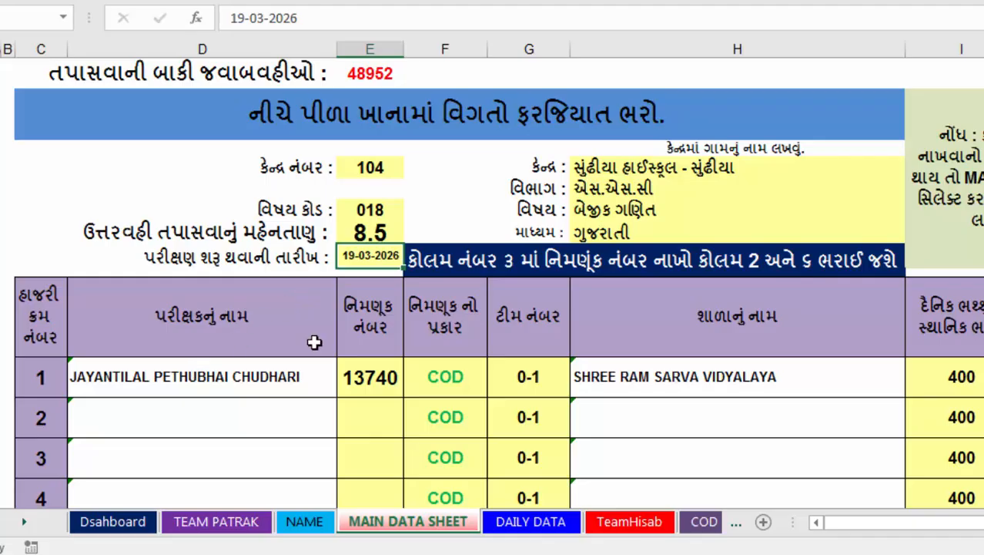
scroll(359, 456, "down", 1)
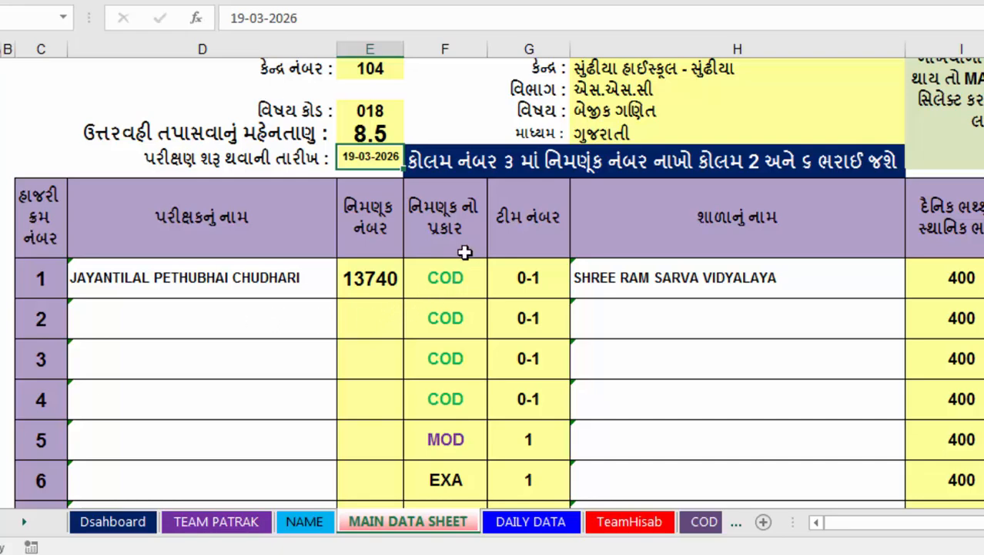
left_click(461, 284)
left_click(497, 290)
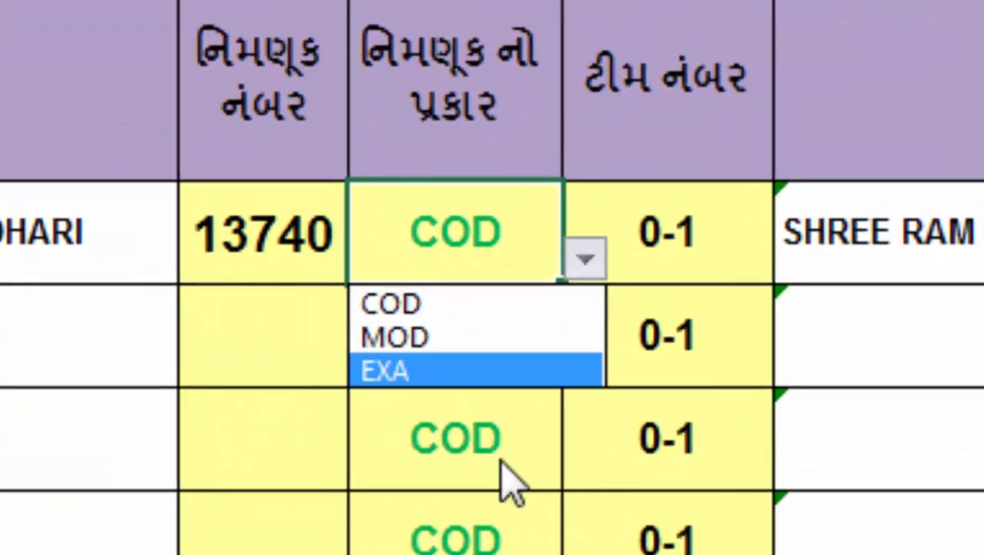
key("Escape")
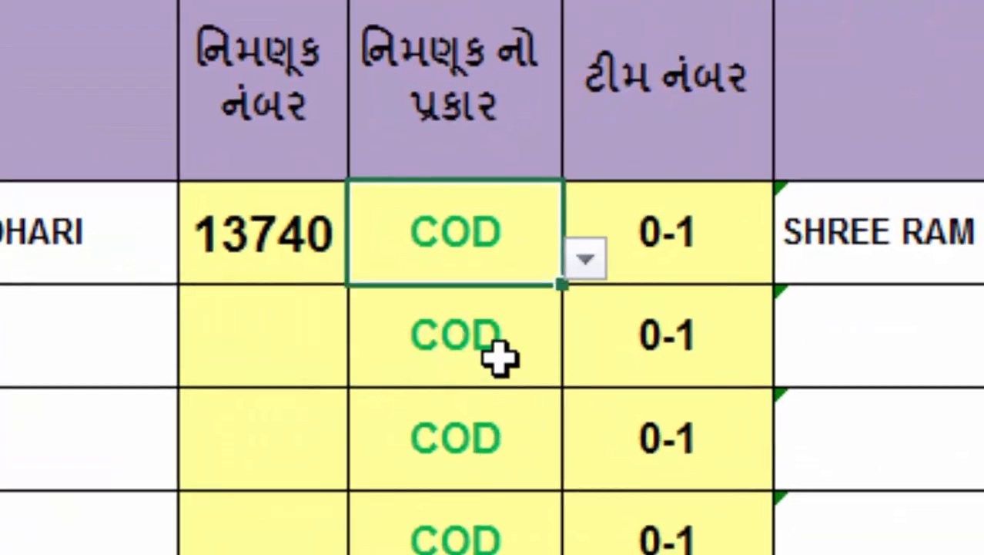
Try appointment type MOD for the third examiner row, and set it back to COD.
left_click(486, 466)
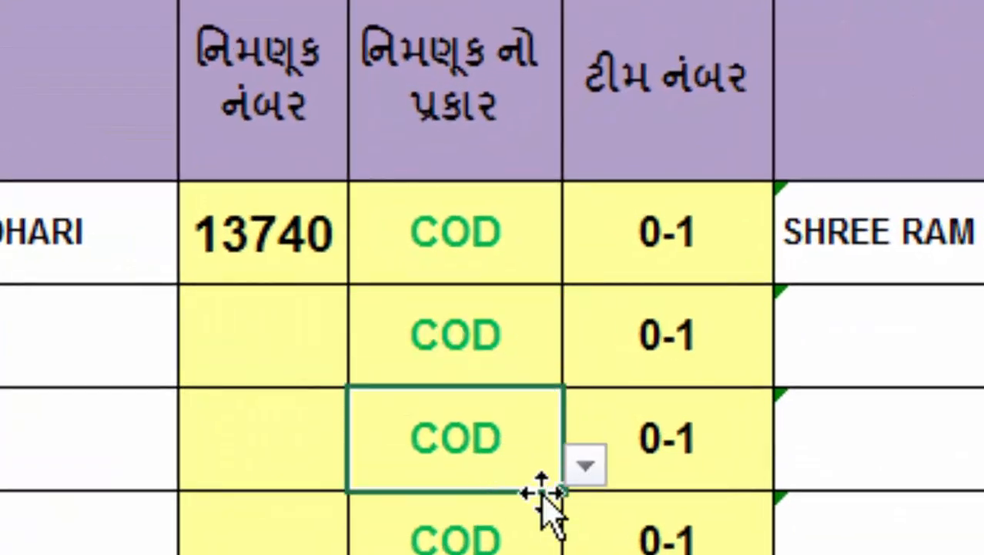
left_click(584, 470)
left_click(526, 546)
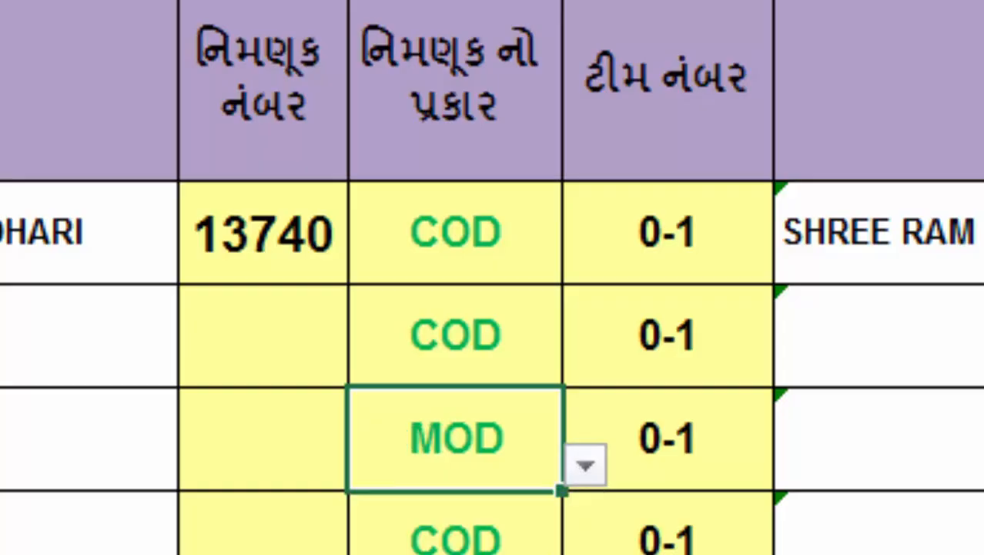
left_click(154, 504)
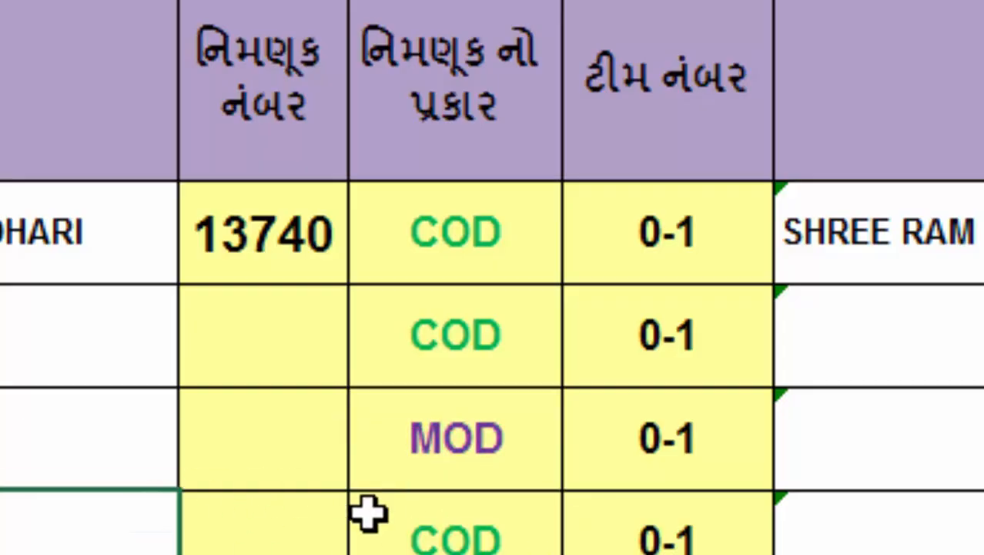
left_click(489, 468)
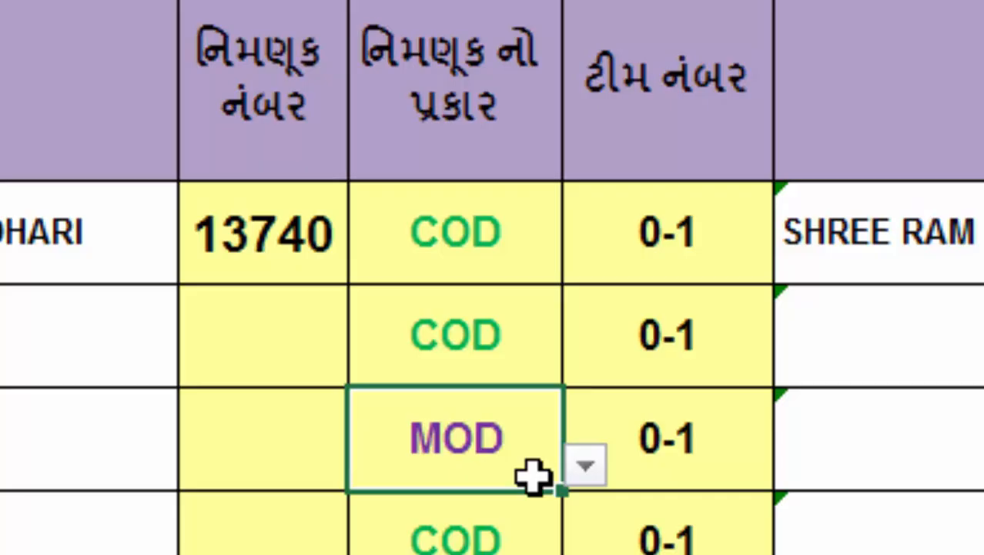
left_click(584, 468)
left_click(485, 510)
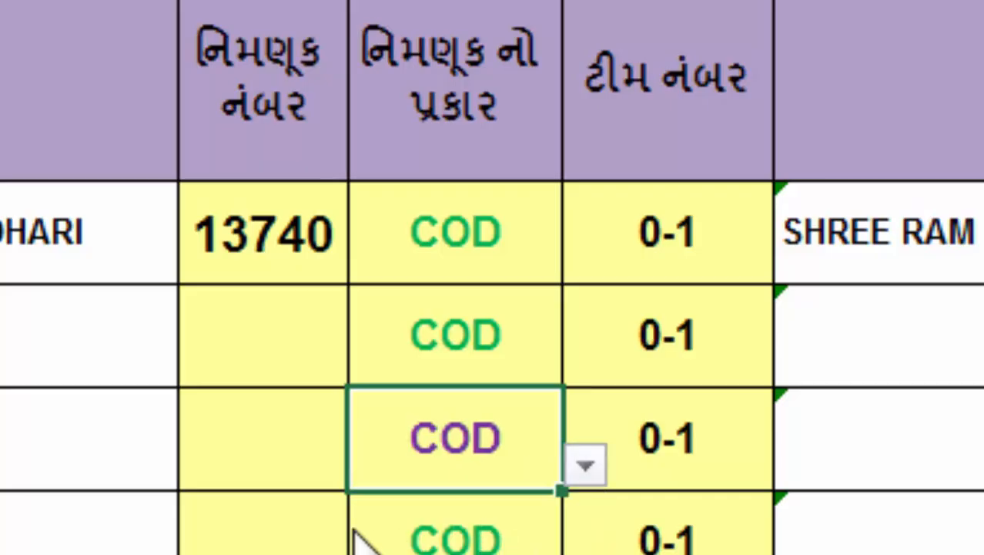
left_click(246, 531)
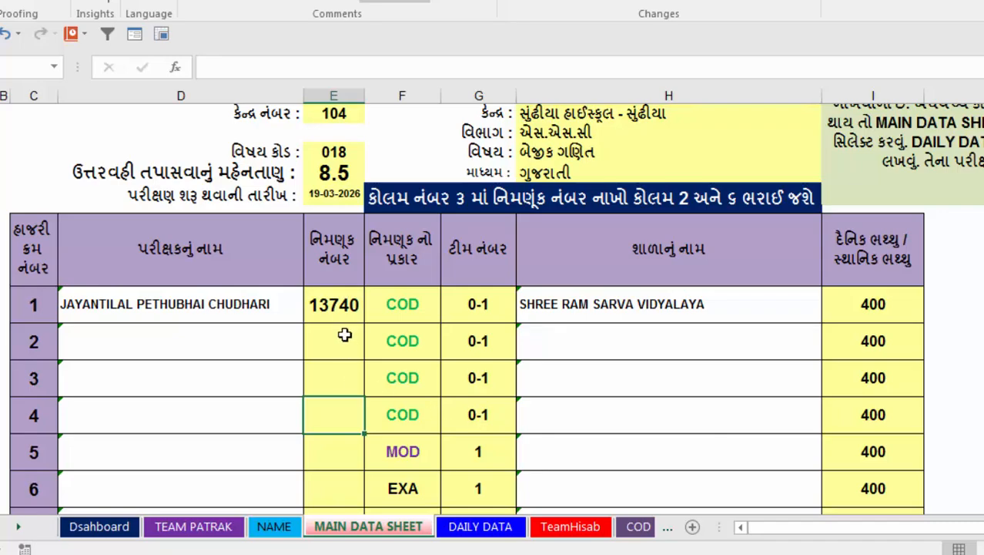
Look up the second teacher on the NAME worksheet and enter that teacher's appointment number in row 2 of MAIN DATA SHEET.
left_click(279, 527)
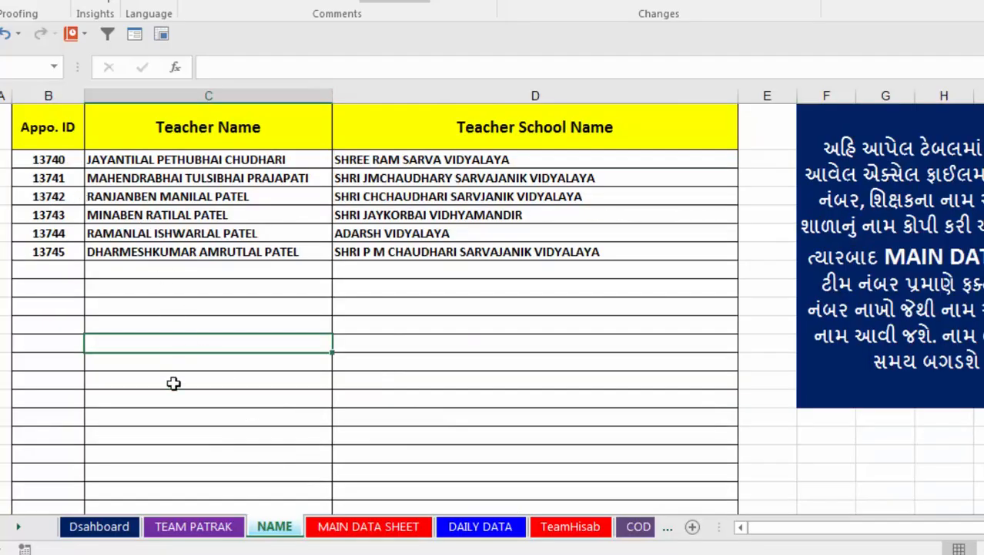
left_click(356, 528)
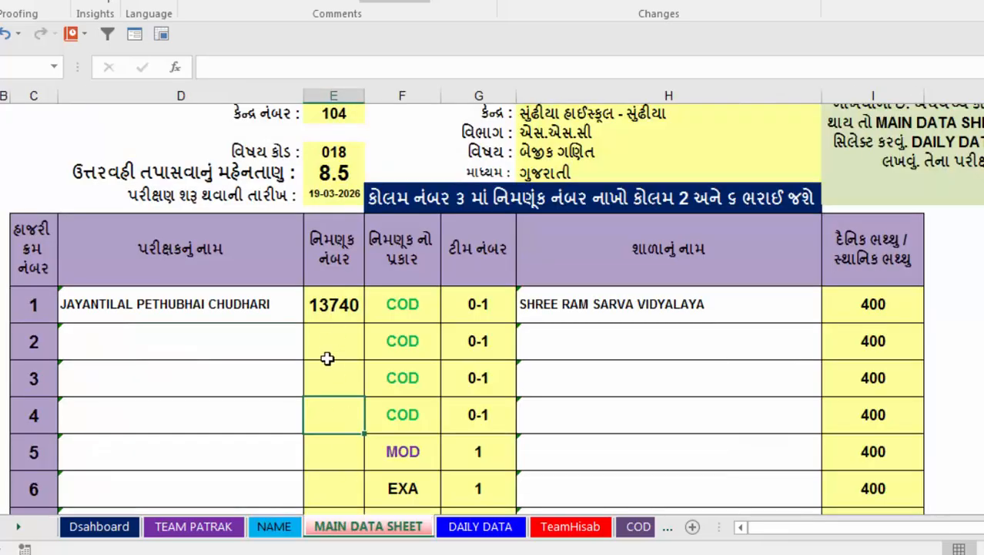
left_click(327, 338)
type("13")
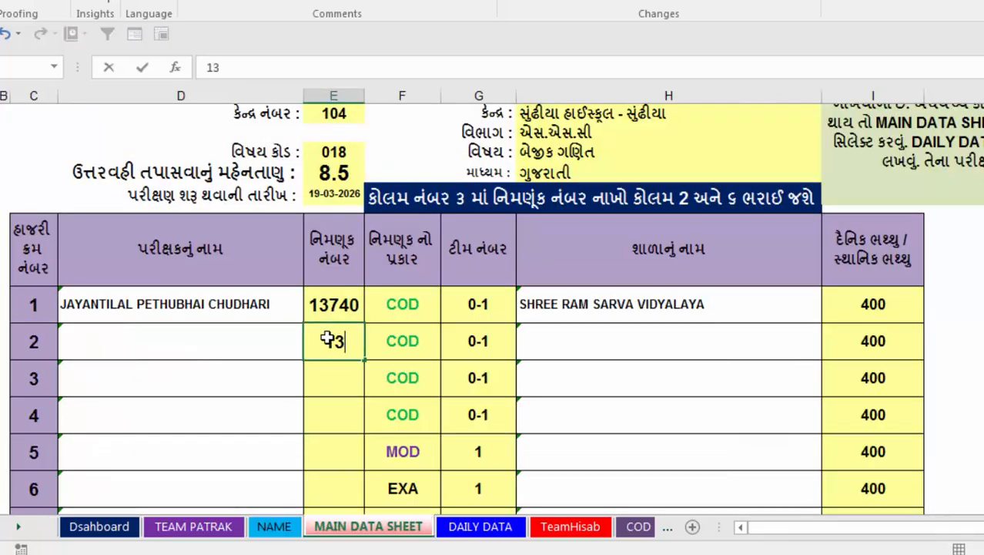
type("741")
key("ctrl+Return")
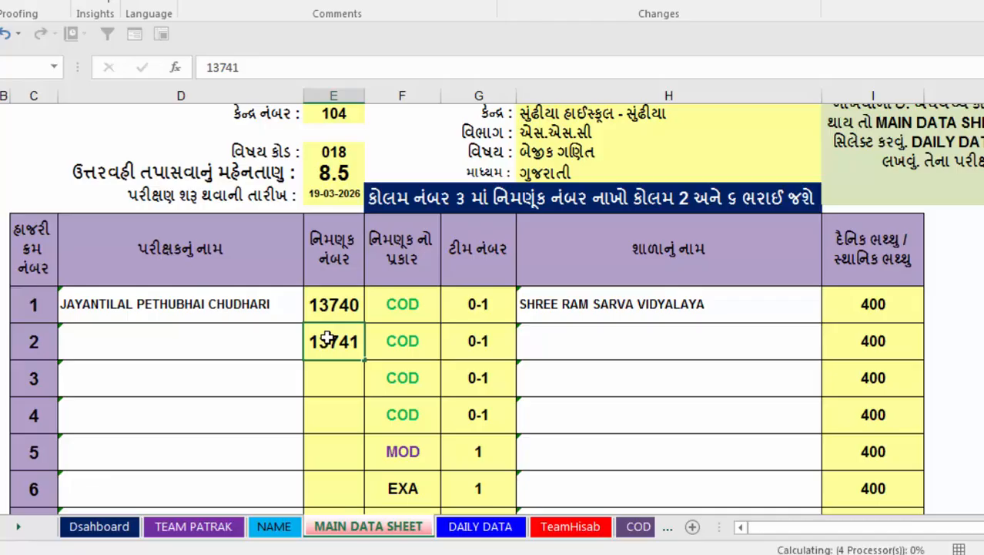
key("Return")
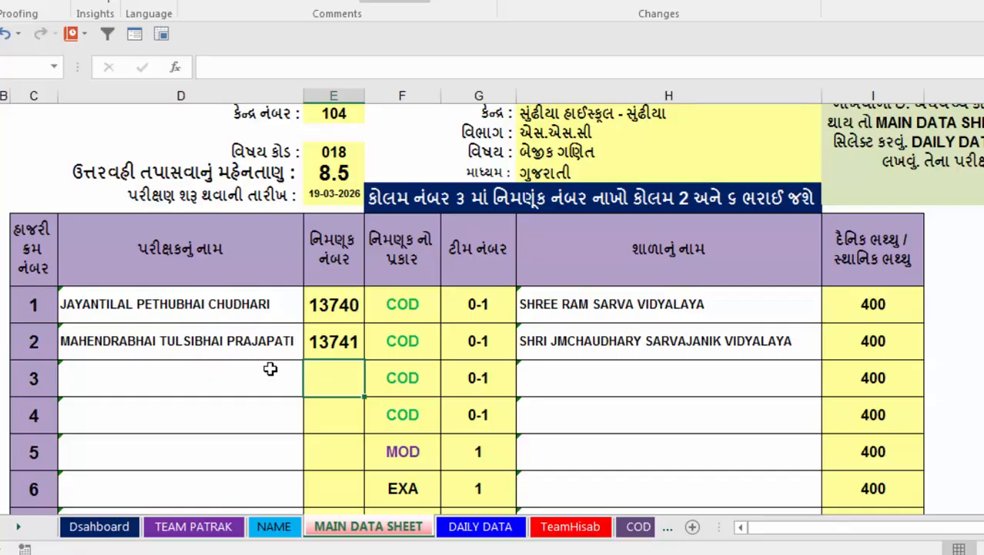
Enter the appointment numbers of the third and fourth teachers from the NAME table in examiner rows 3 and 4.
type("13")
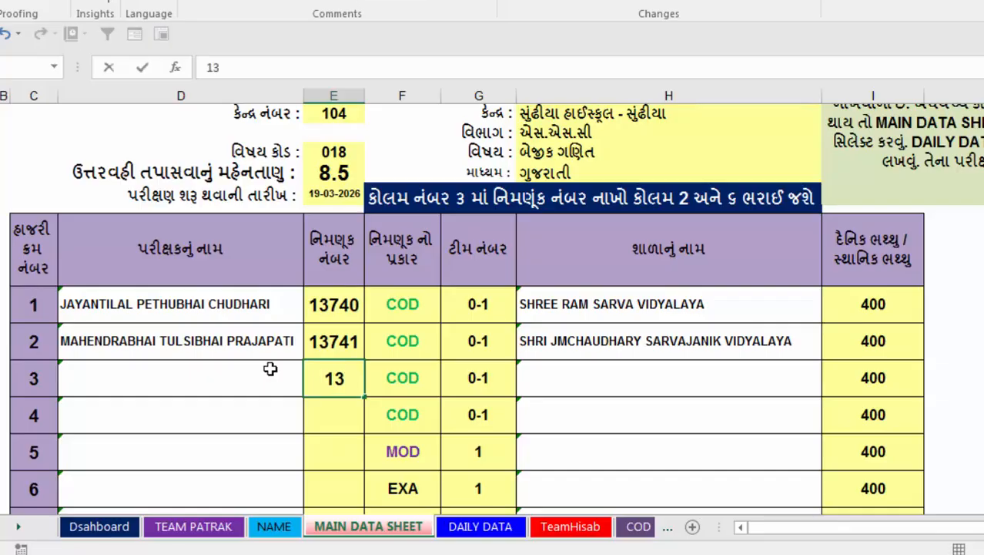
type("742")
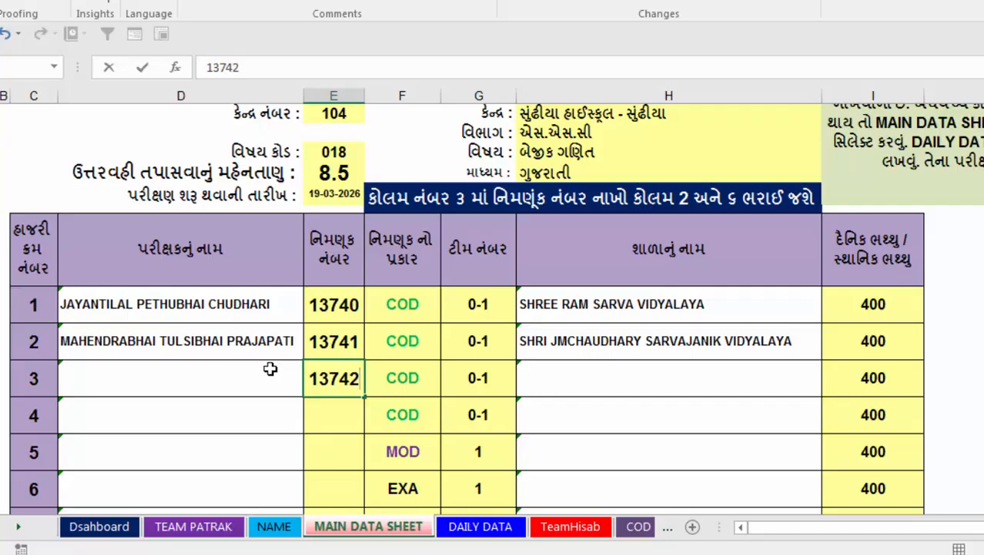
key("Return")
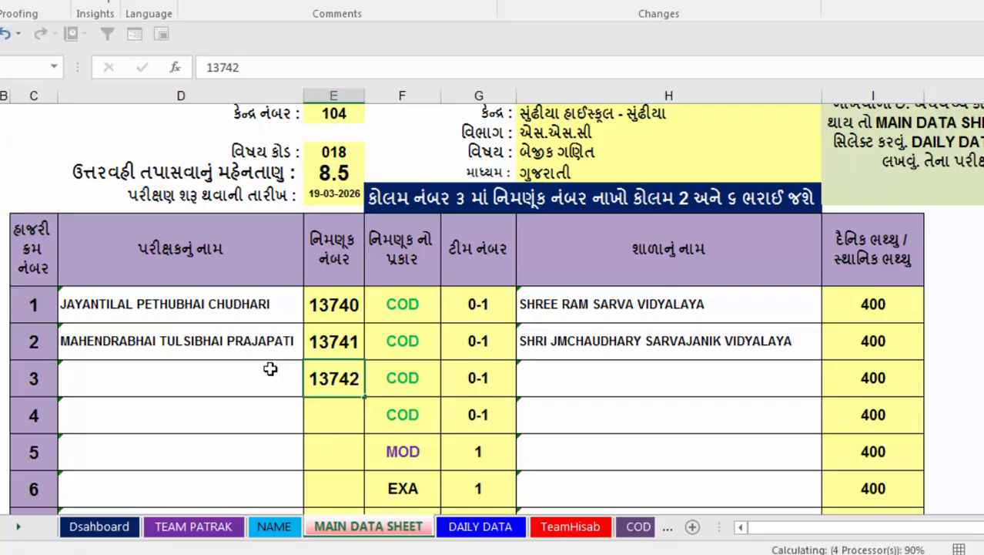
type("13")
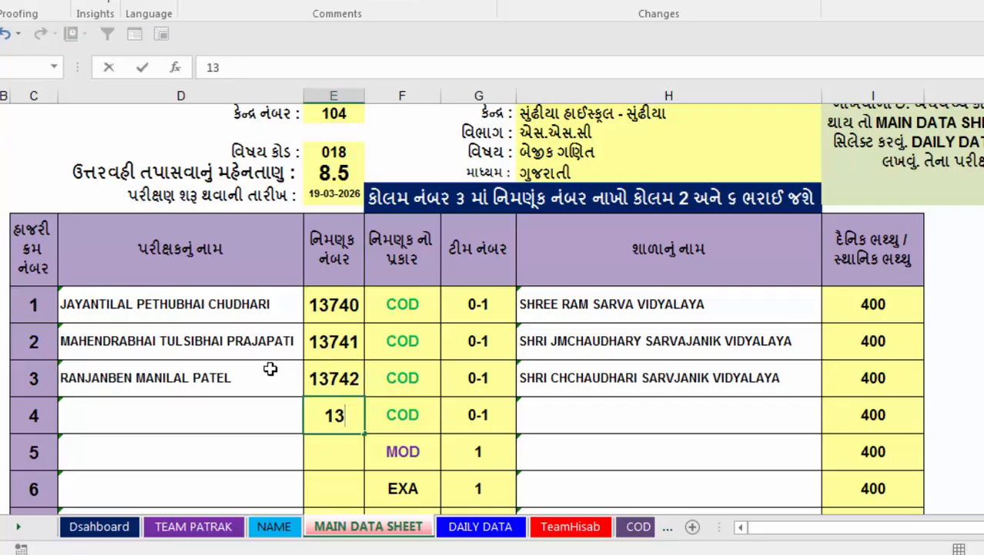
type("743")
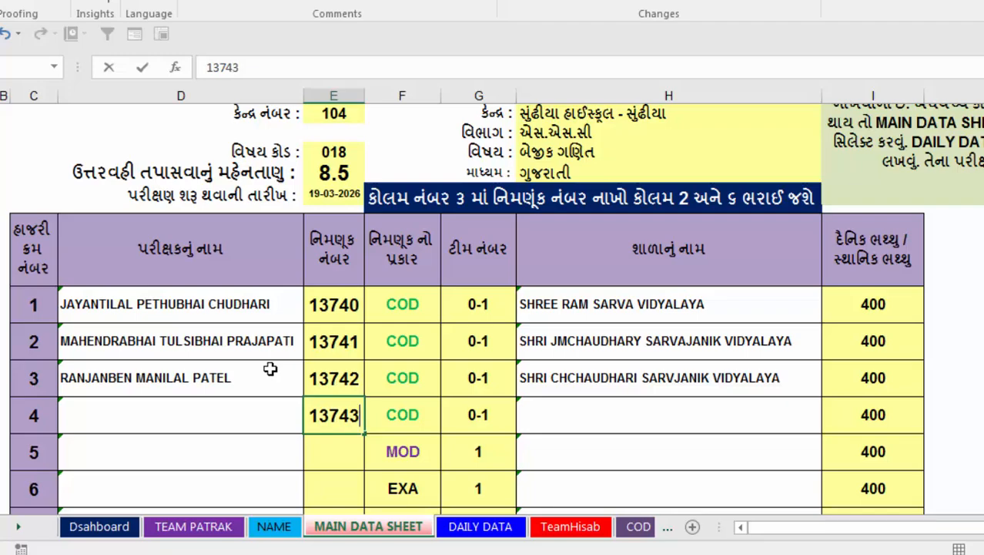
key("Return")
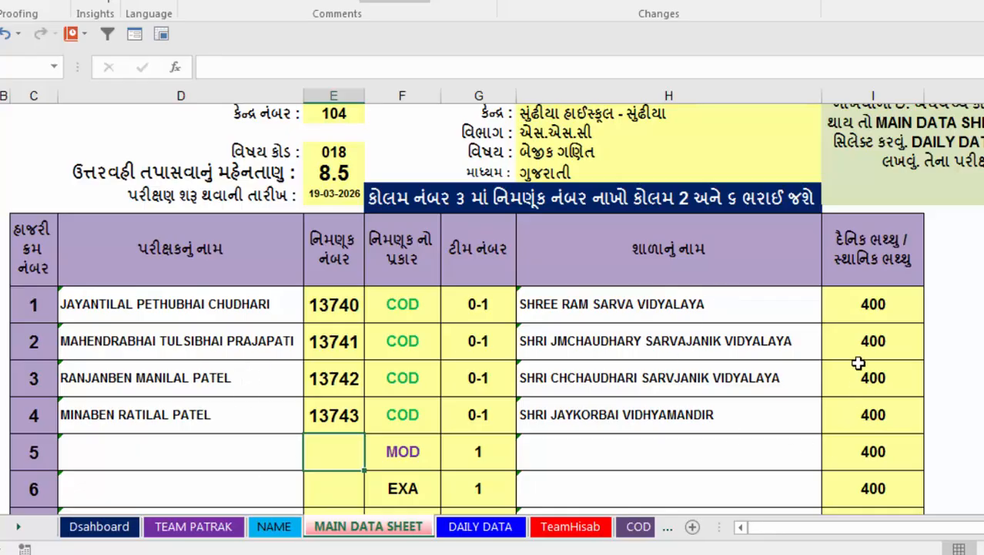
View the available daily/local allowance amounts for the first examiner, leaving without choosing one, and look over the following examiner rows.
left_click(907, 299)
left_click(932, 317)
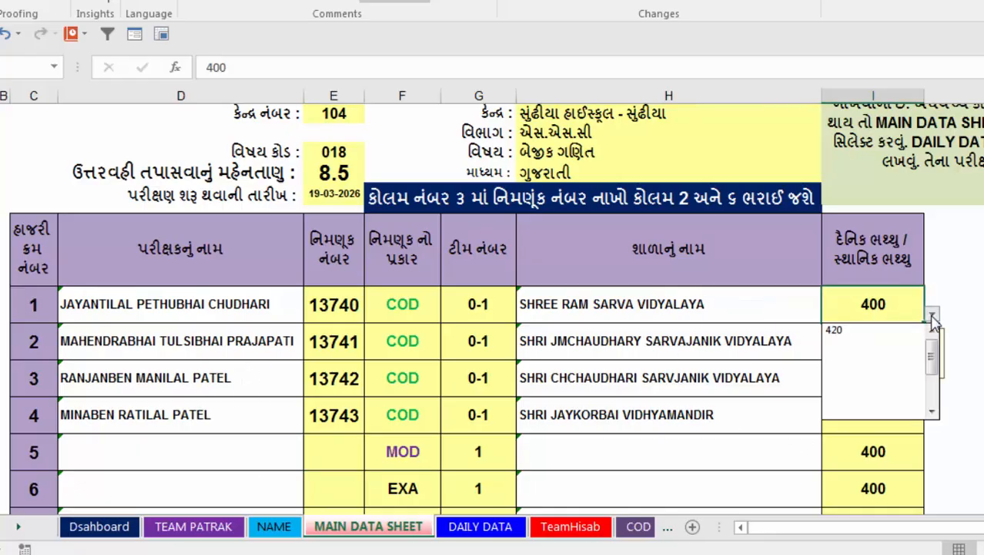
left_click(965, 344)
scroll(541, 398, "down", 2)
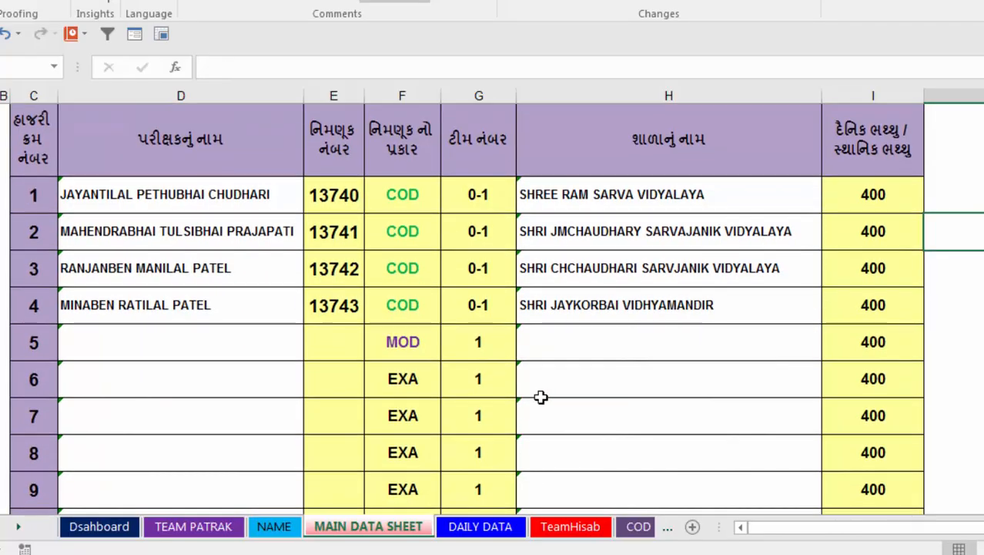
Open the TEAM PATRAK worksheet, check its print preview, and return to the sheet.
left_click(193, 526)
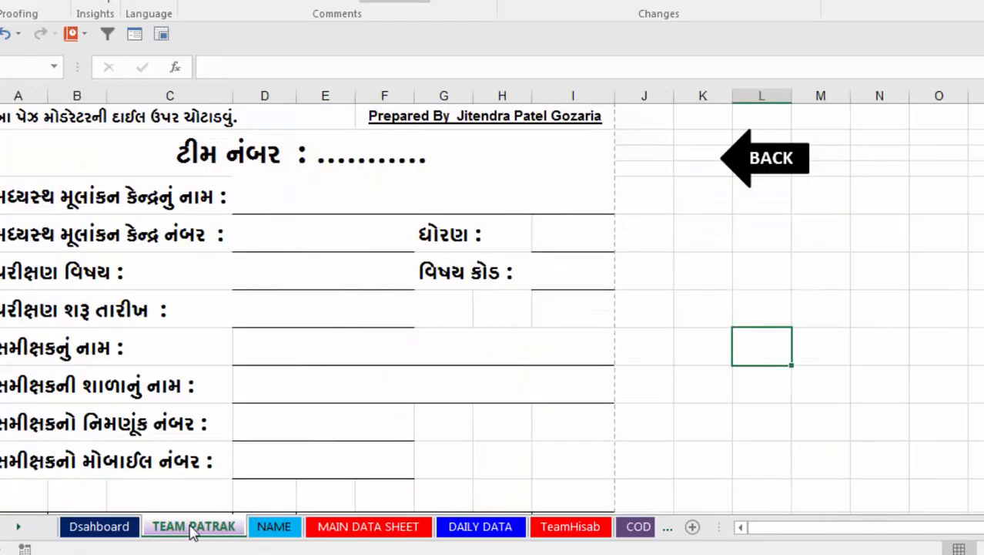
left_click(727, 279)
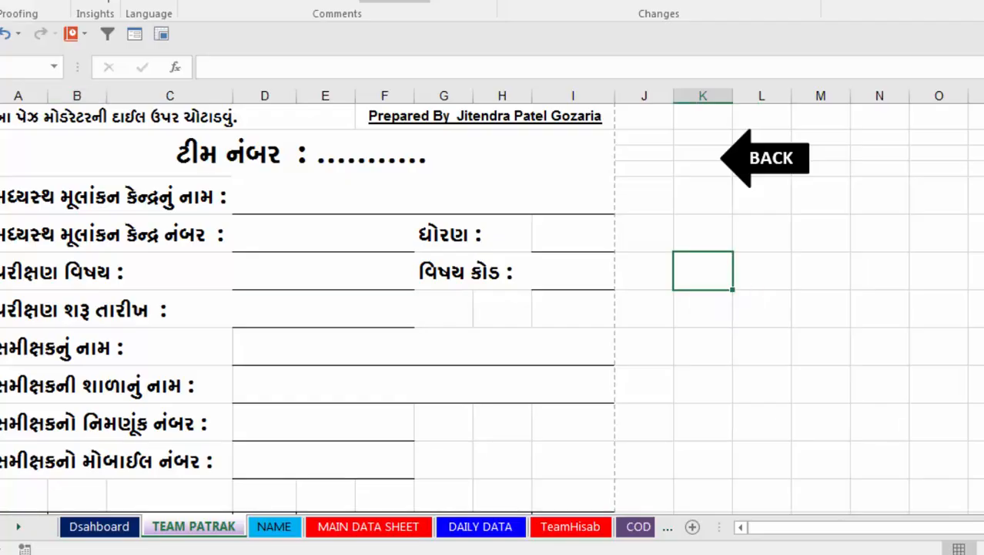
key("ctrl+p")
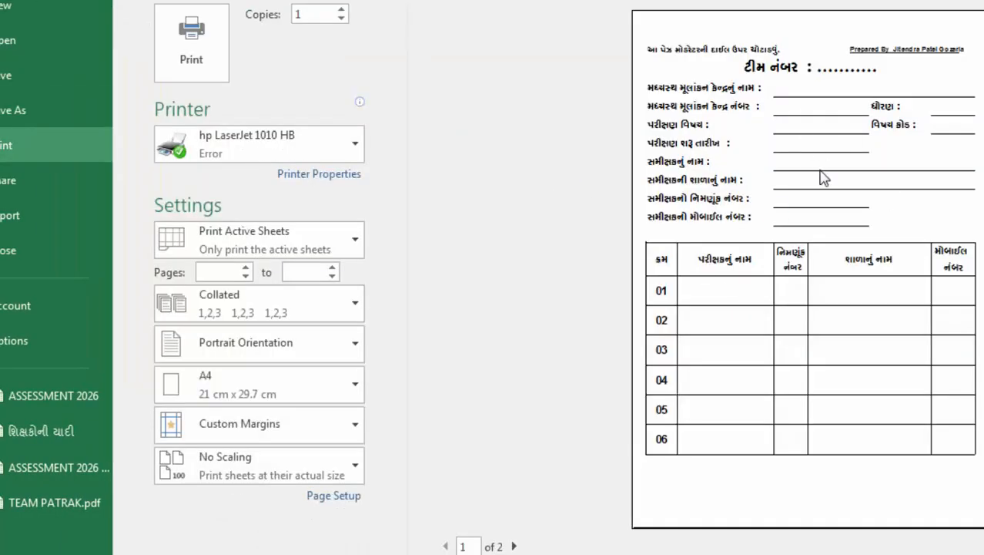
key("Escape")
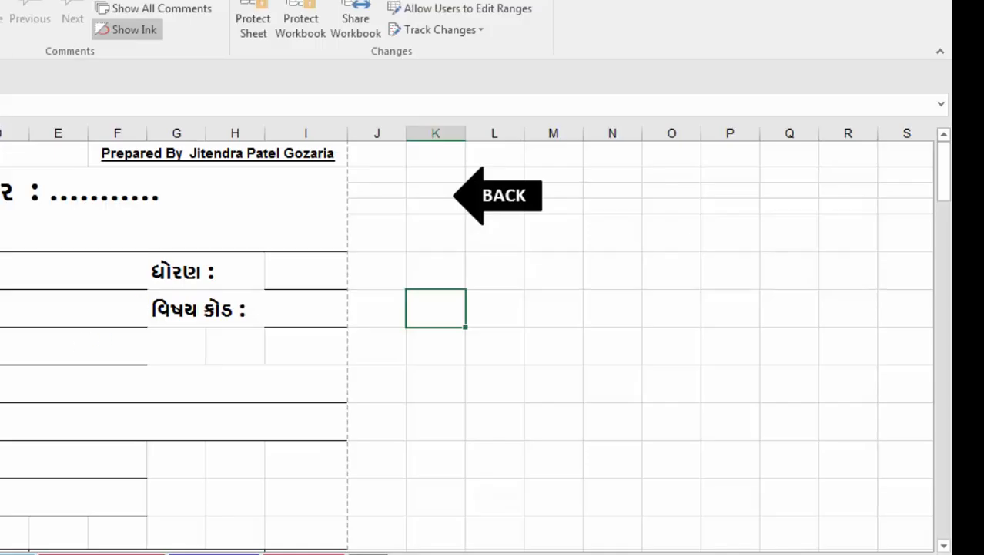
Examine the moderator detail fields and the examiner table on the TEAM PATRAK form.
scroll(257, 458, "down", 4)
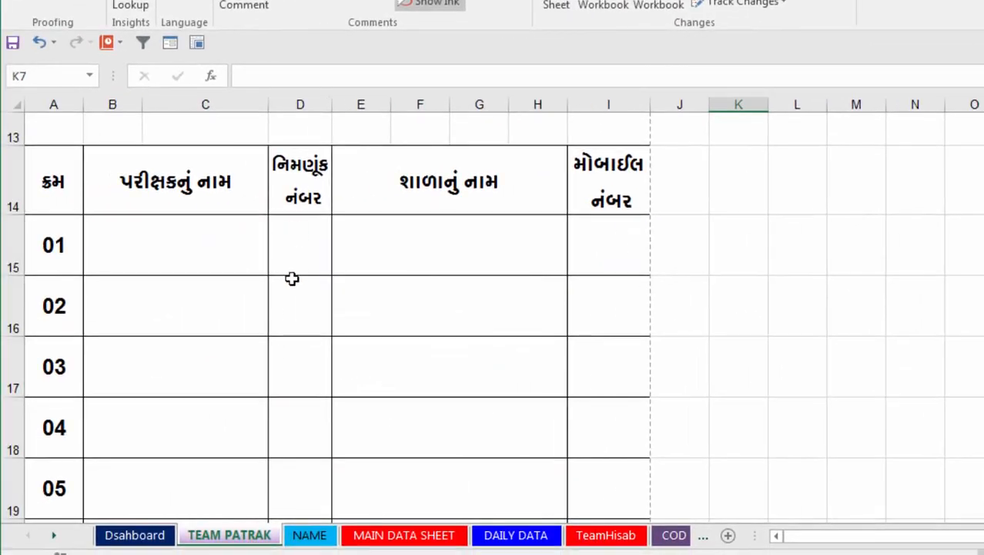
scroll(304, 208, "up", 3)
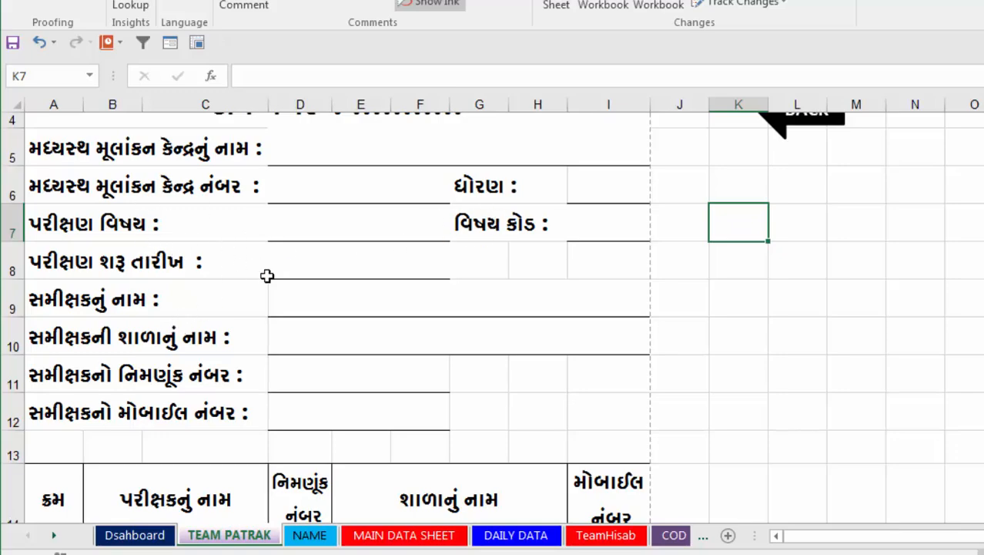
scroll(277, 311, "up", 1)
scroll(277, 310, "down", 1)
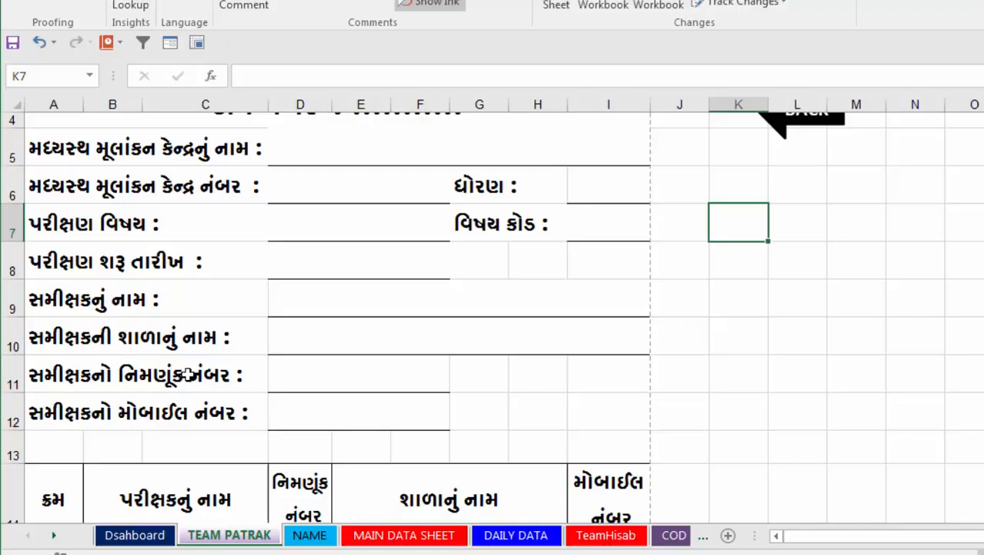
left_click(296, 378)
scroll(302, 381, "down", 2)
scroll(301, 442, "down", 2)
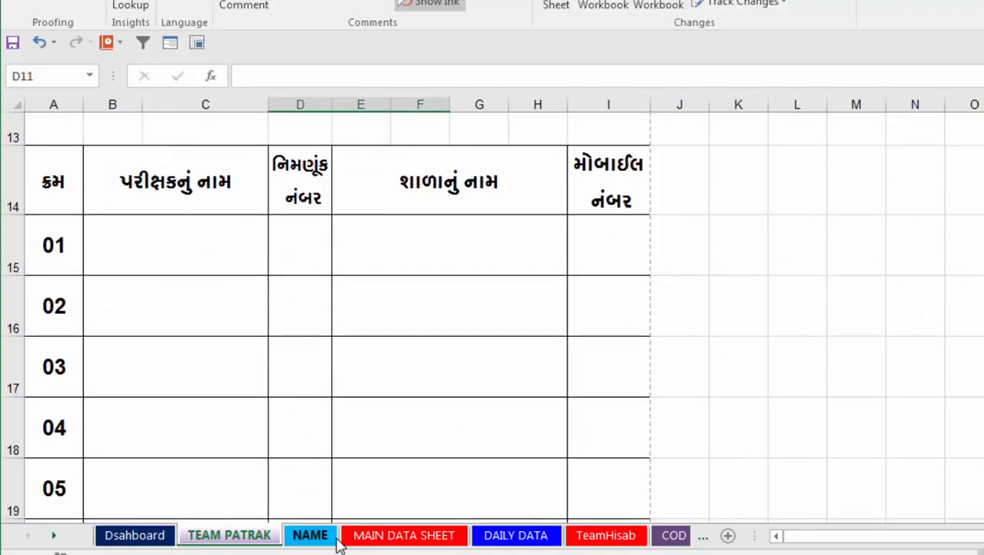
Return to MAIN DATA SHEET and inspect the team 1 number cells and the moderator row's appointment type and number cells.
left_click(387, 537)
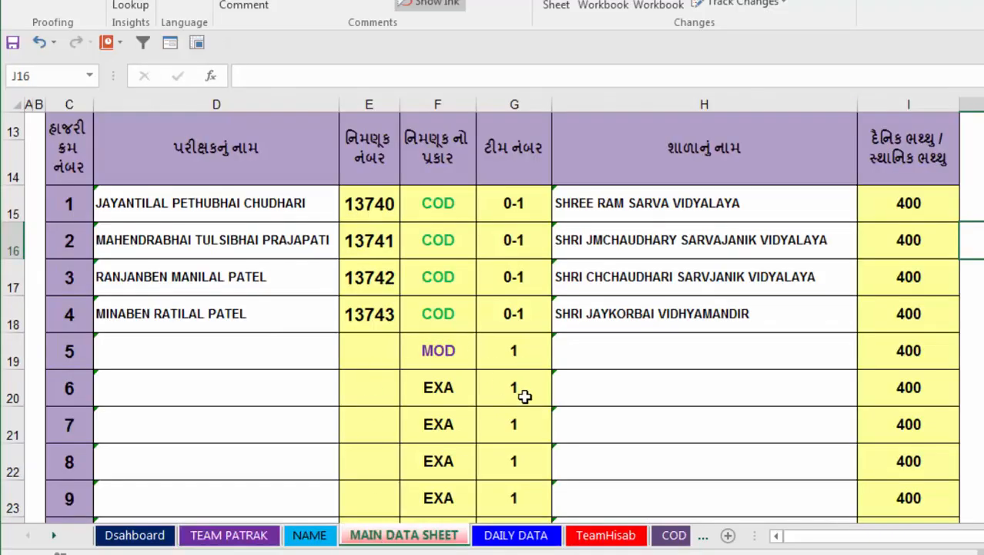
left_click(527, 352)
left_click(527, 387)
left_click(519, 423)
left_click(522, 455)
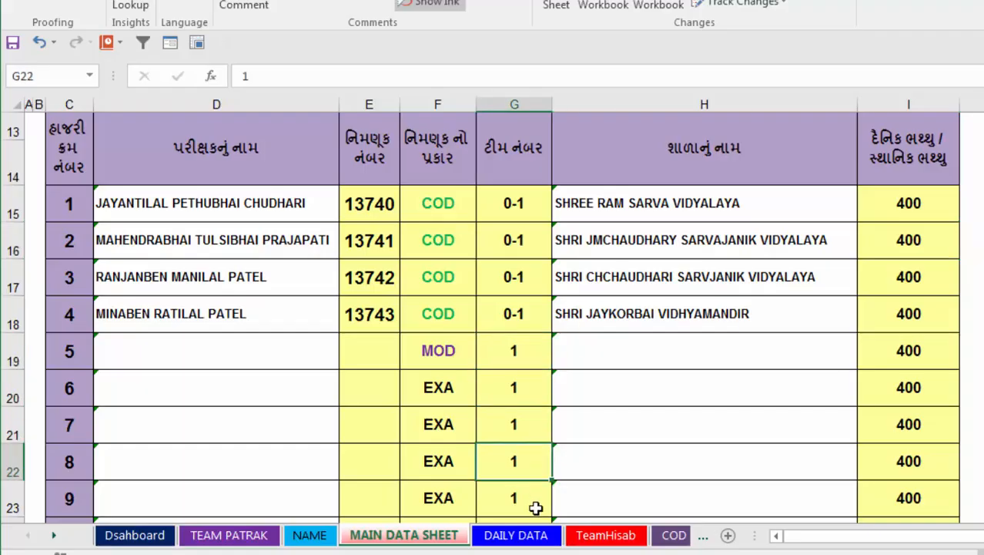
left_click(534, 502)
left_click(457, 357)
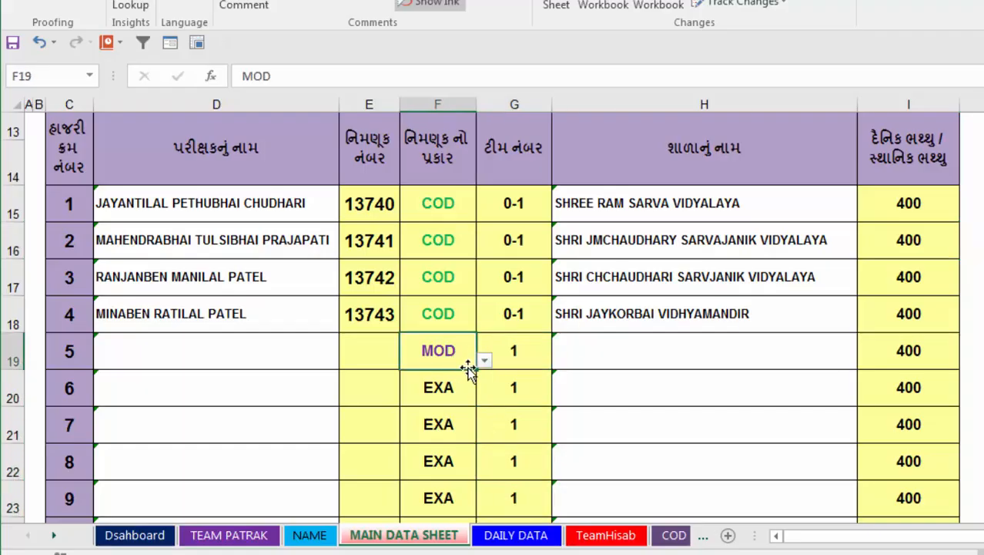
left_click(378, 360)
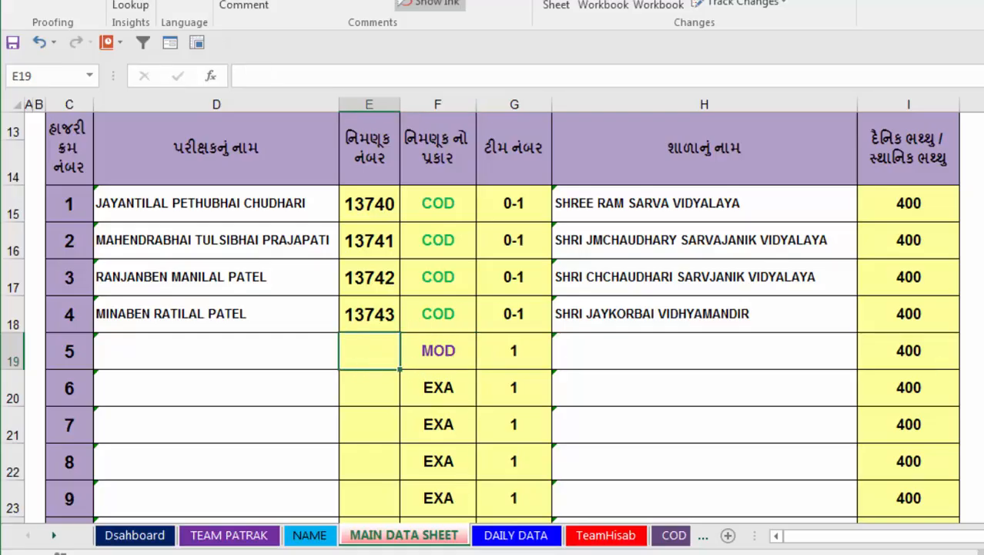
Enter the appointment numbers for the team 1 moderator in row 5 and the first team 1 examiner in row 6.
type("137")
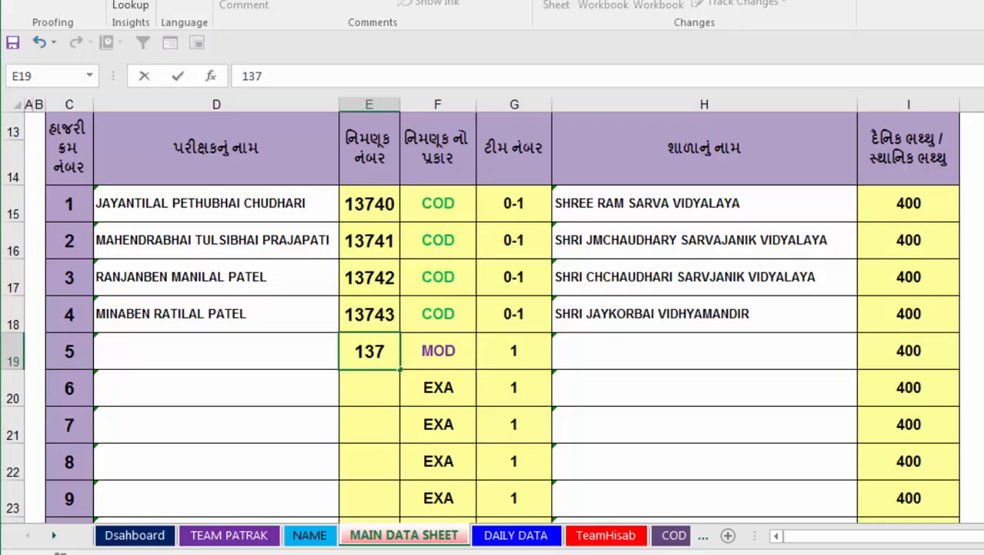
type("44")
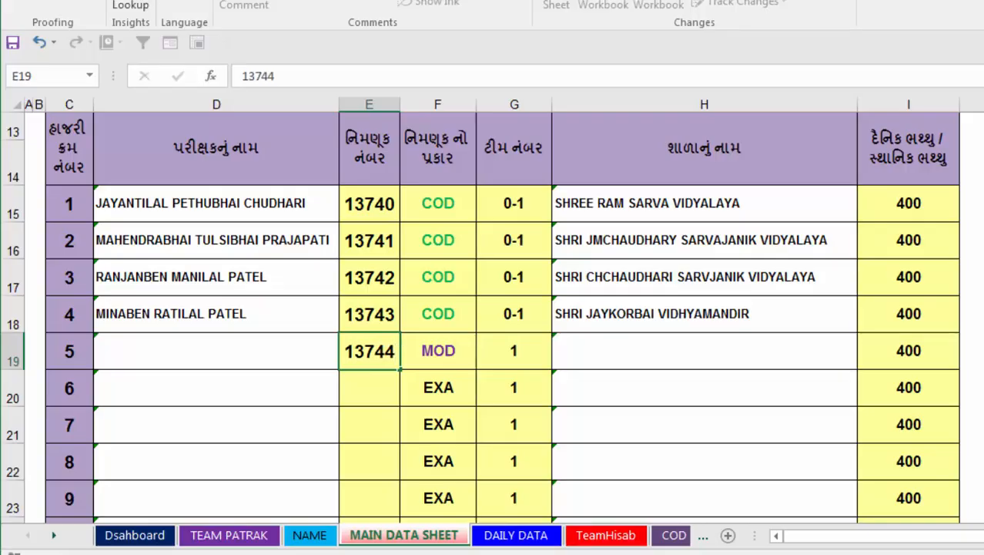
key("Return")
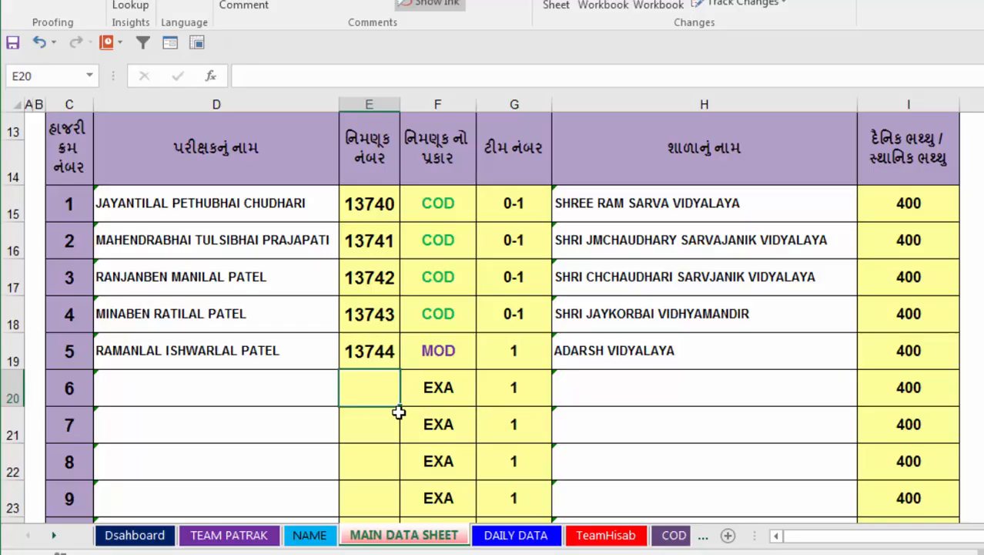
type("13825")
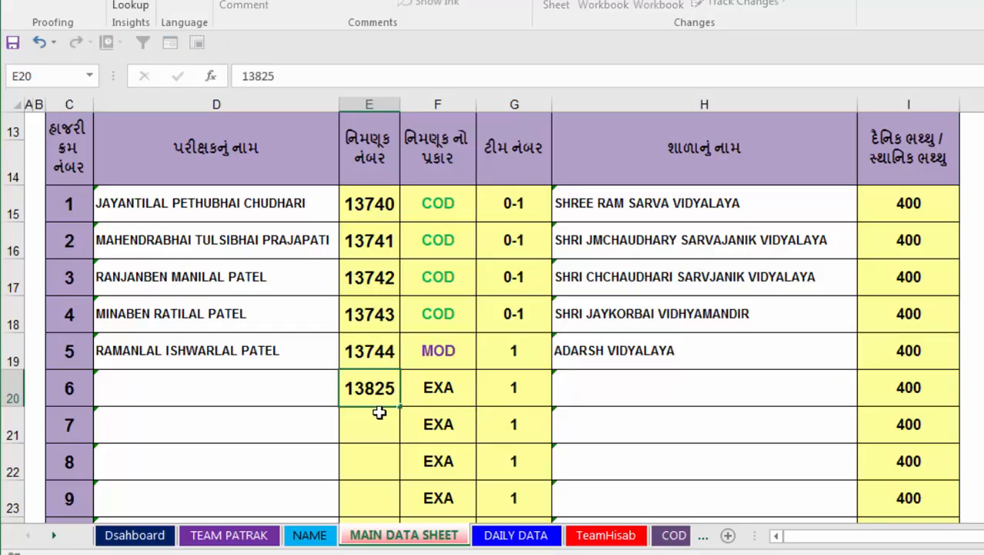
key("Return")
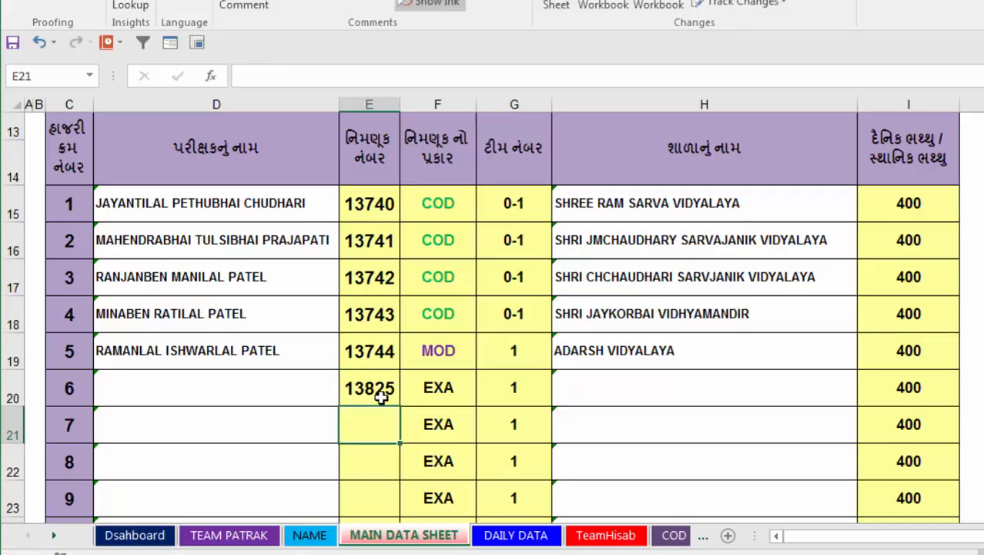
Check the appointment number entered for serial 6 against the teacher list on the NAME sheet, and return to MAIN DATA SHEET.
left_click(381, 394)
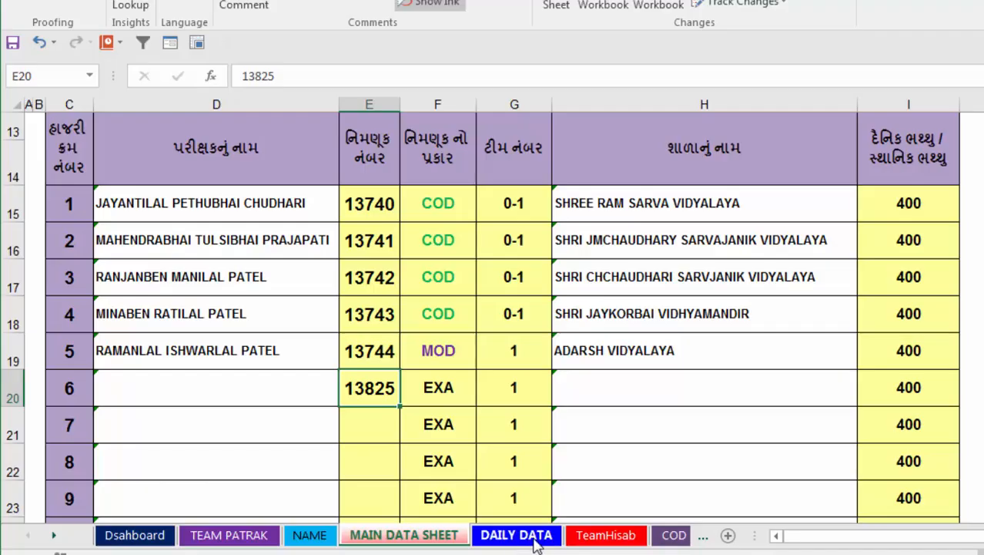
left_click(324, 539)
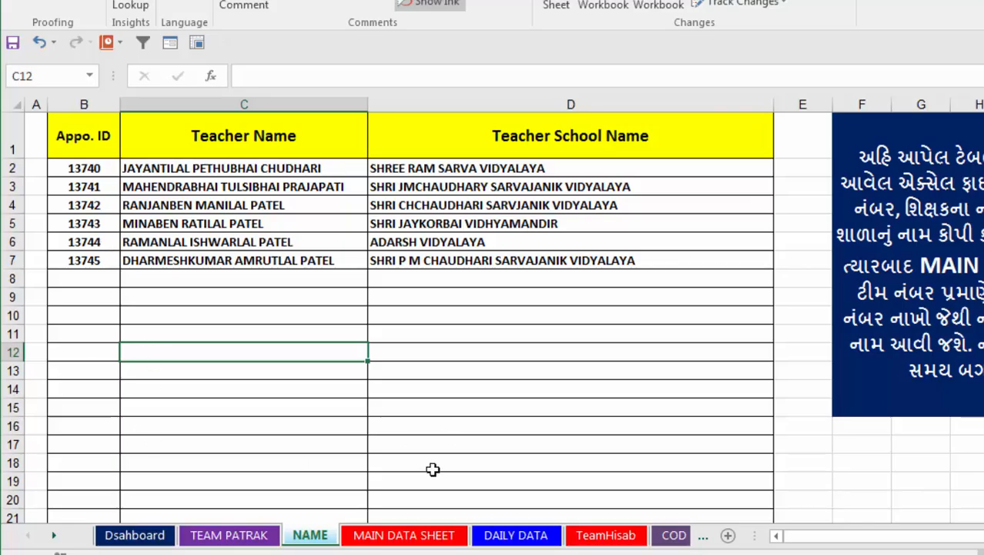
left_click(384, 537)
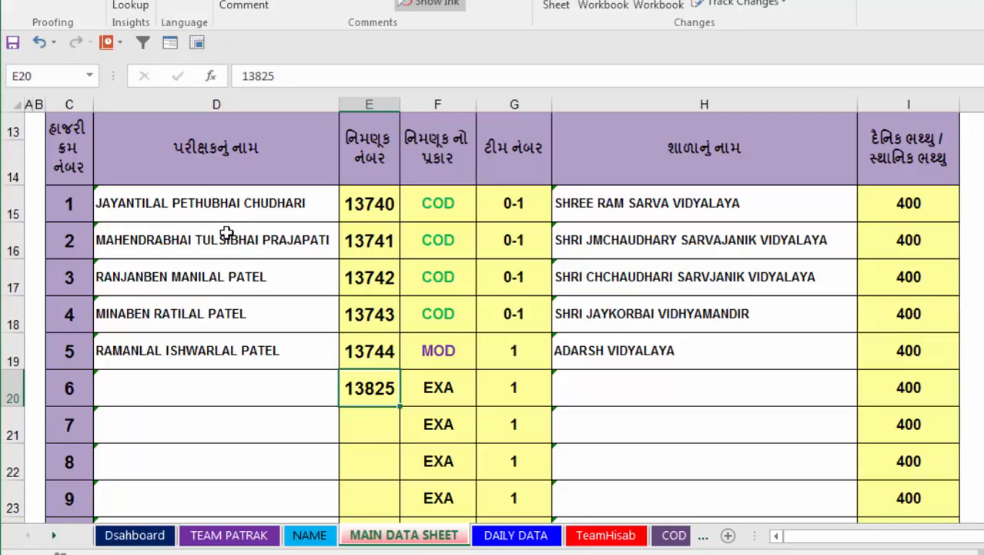
Inspect the name lookup formula in D15 and compare it with the teacher and school columns on the NAME sheet.
left_click(215, 214)
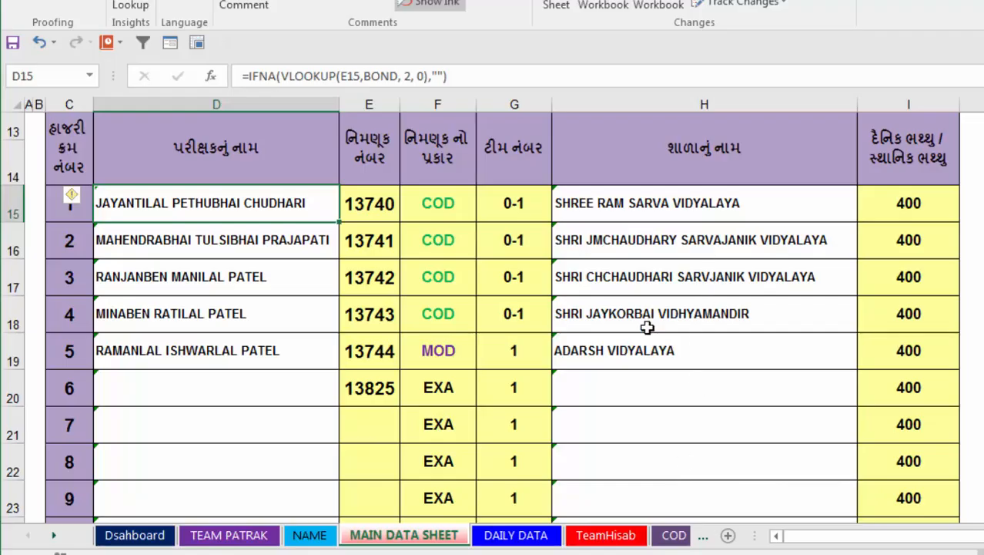
left_click(316, 535)
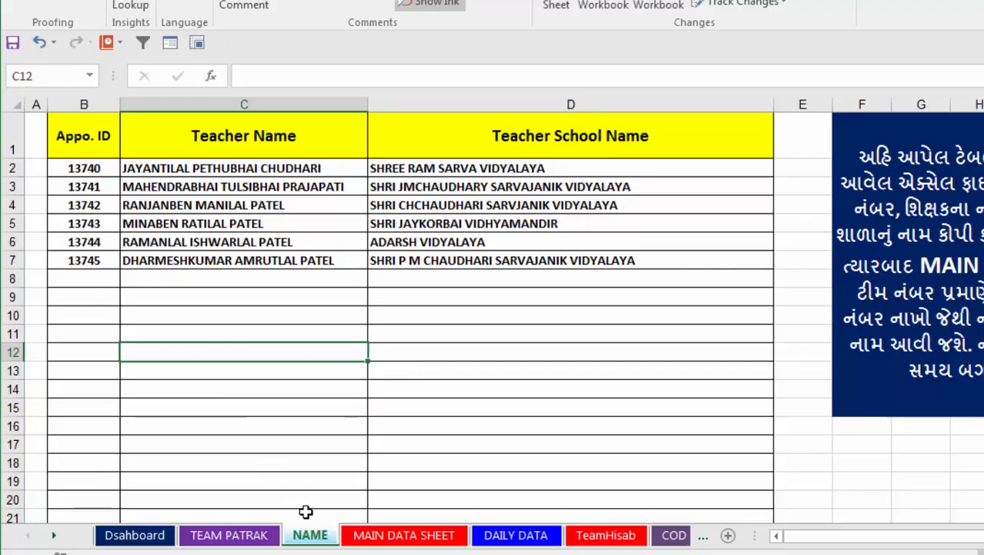
left_click(377, 538)
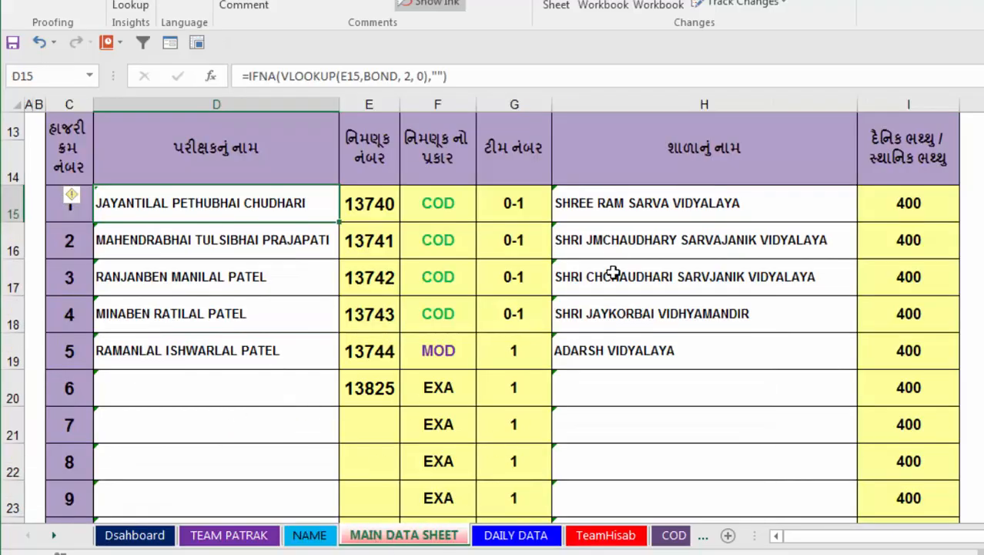
Look through the MAIN DATA SHEET examiner rows down to serial 260, and return to the header details.
scroll(686, 314, "down", 20)
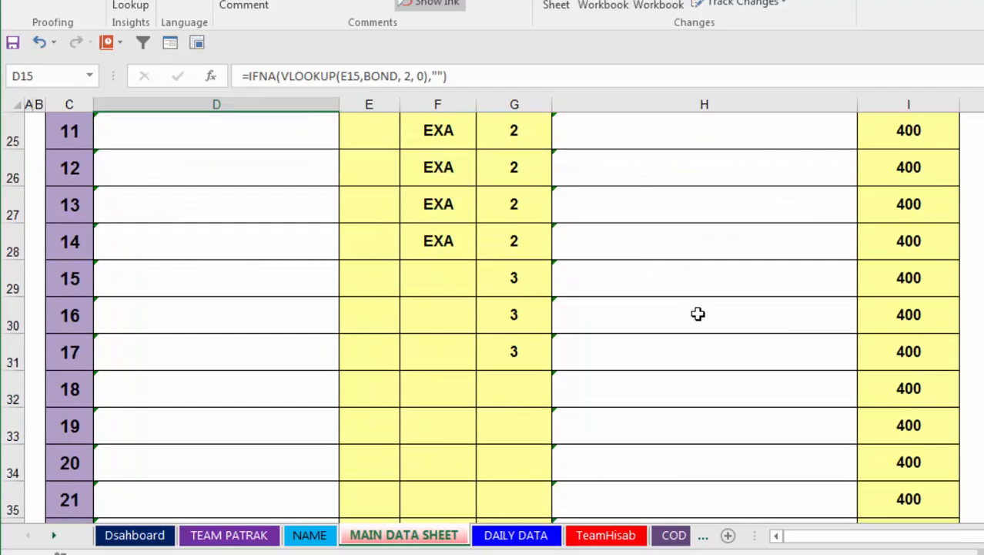
scroll(698, 313, "down", 20)
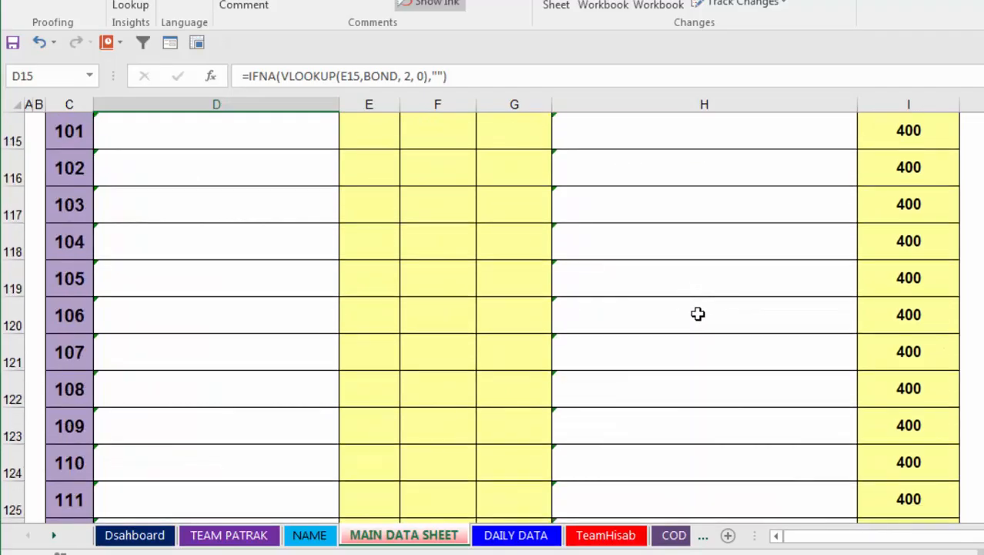
scroll(697, 313, "down", 17)
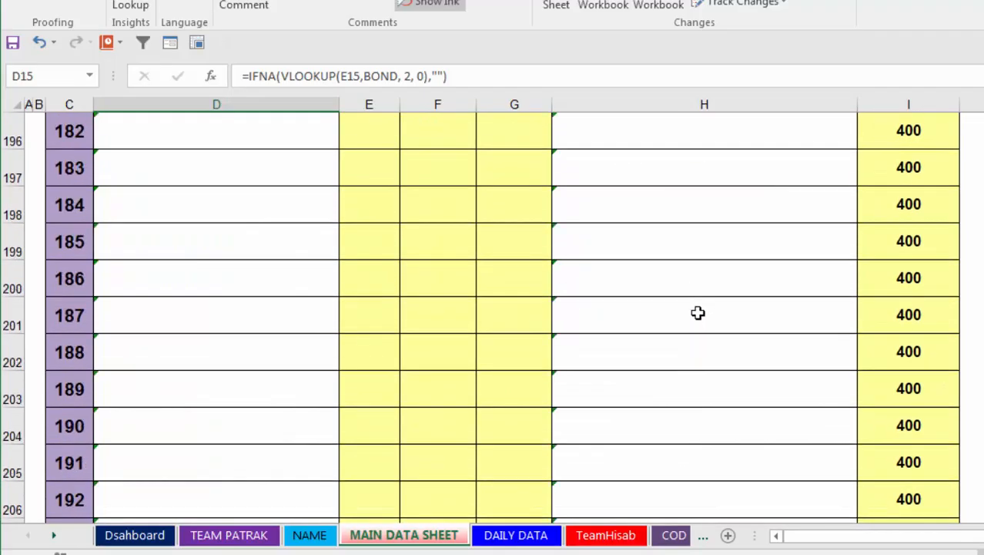
scroll(698, 312, "down", 14)
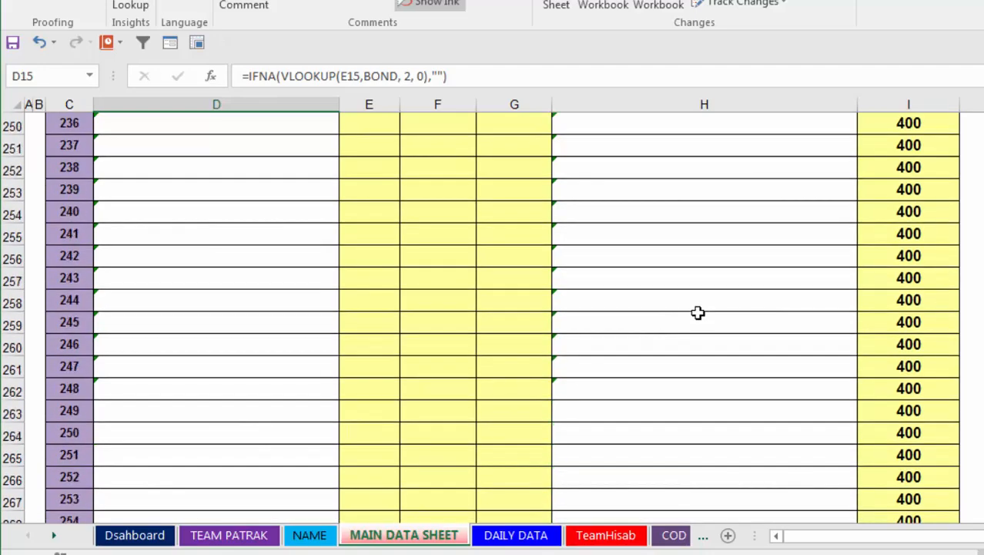
scroll(696, 312, "up", 5)
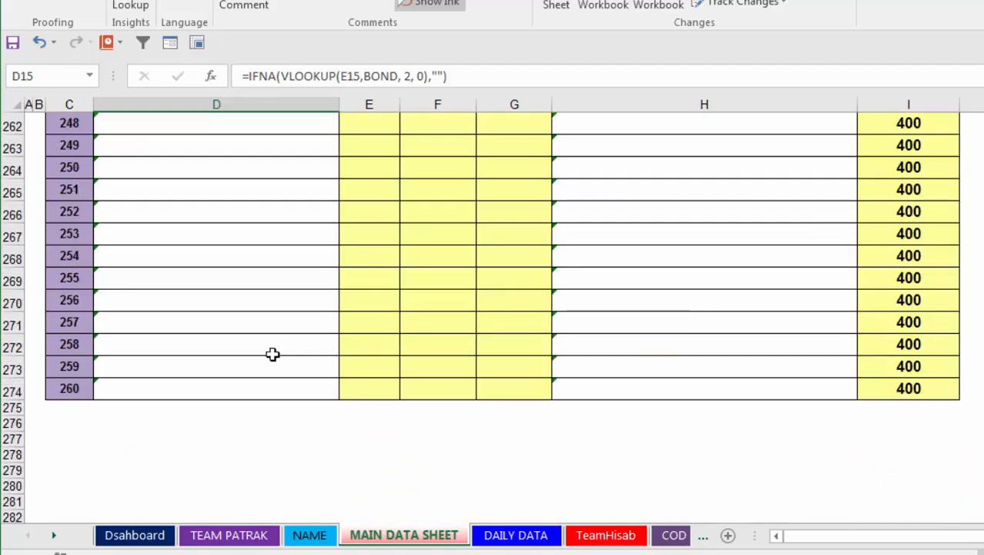
scroll(370, 356, "up", 5)
scroll(643, 379, "up", 18)
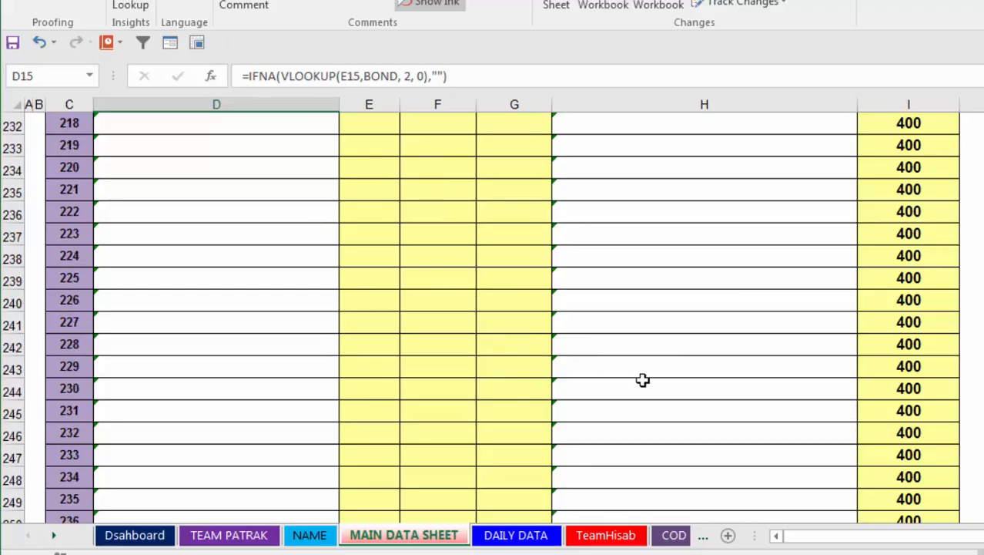
scroll(643, 379, "up", 20)
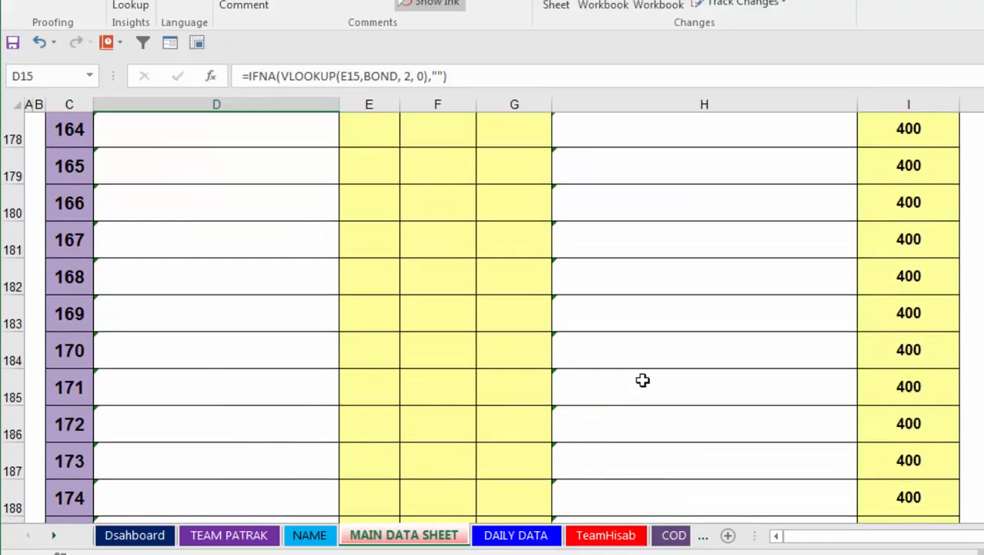
scroll(643, 379, "up", 20)
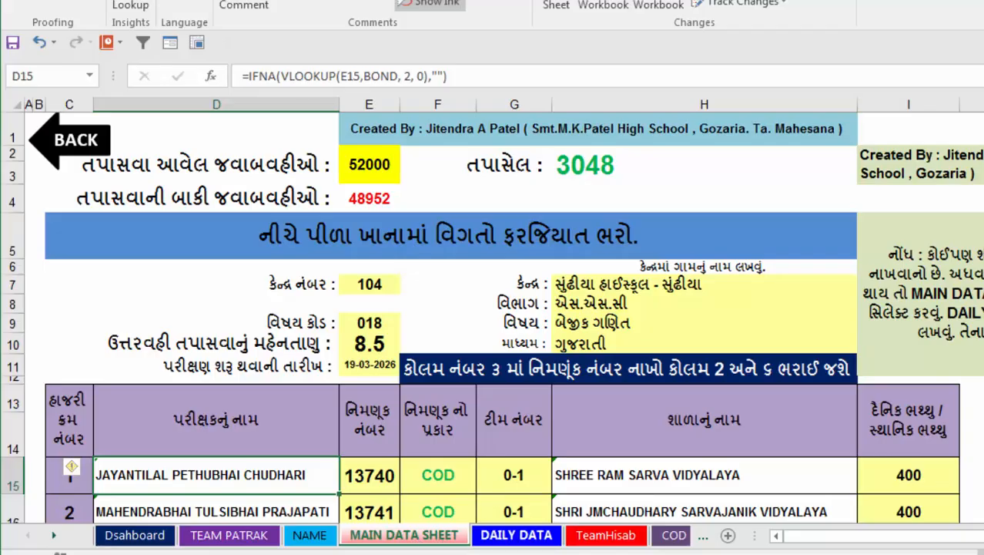
Open the DAILY DATA sheet and examine its date columns from 19-Mar to 3-Apr and the total answer-books column.
left_click(509, 539)
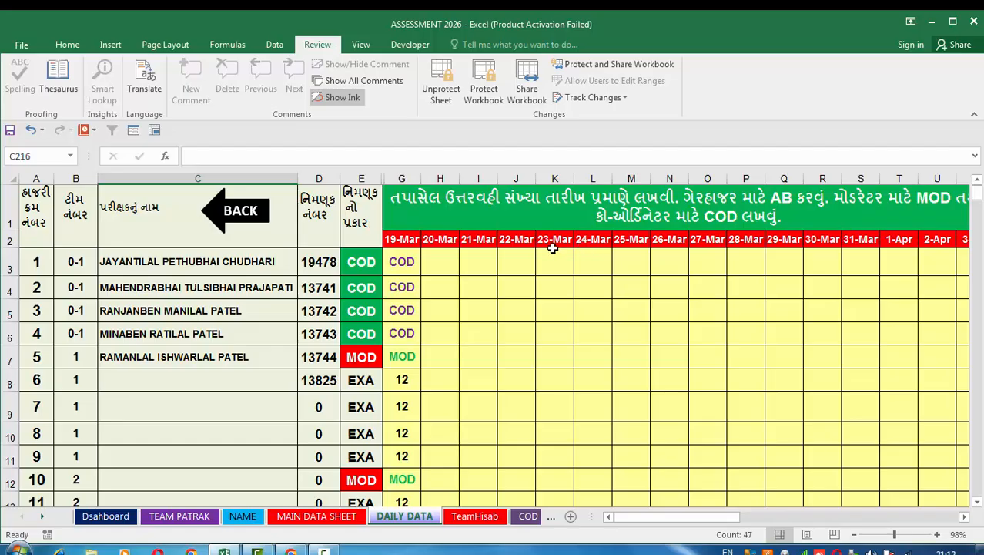
left_click(413, 242)
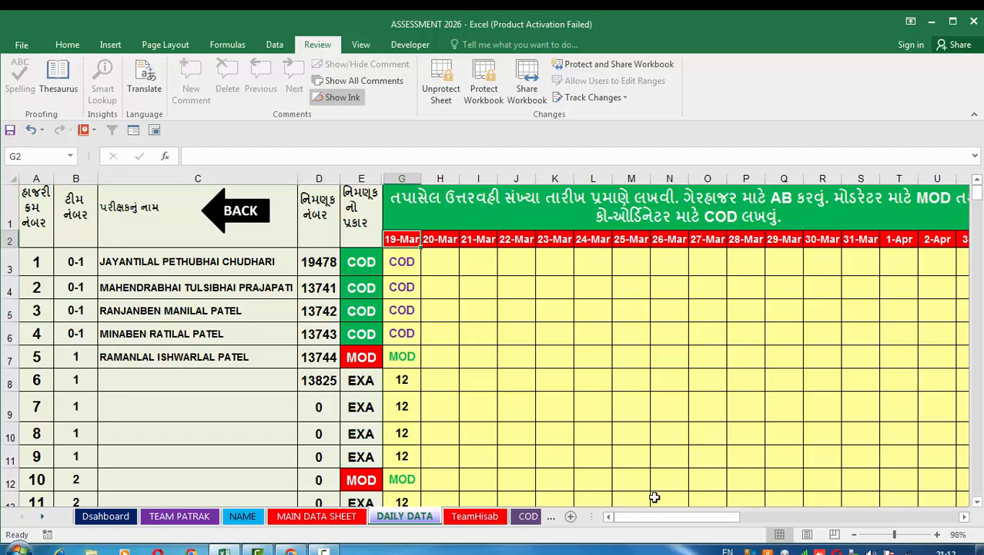
mouse_move(655, 519)
left_mouse_down()
mouse_move(678, 524)
mouse_move(668, 523)
left_mouse_up()
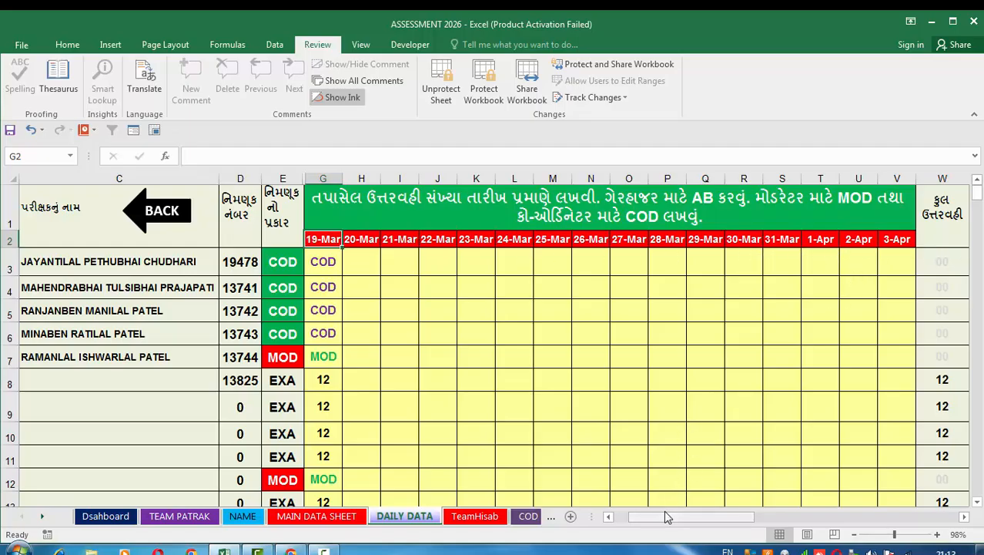
left_click_drag(662, 518, 653, 522)
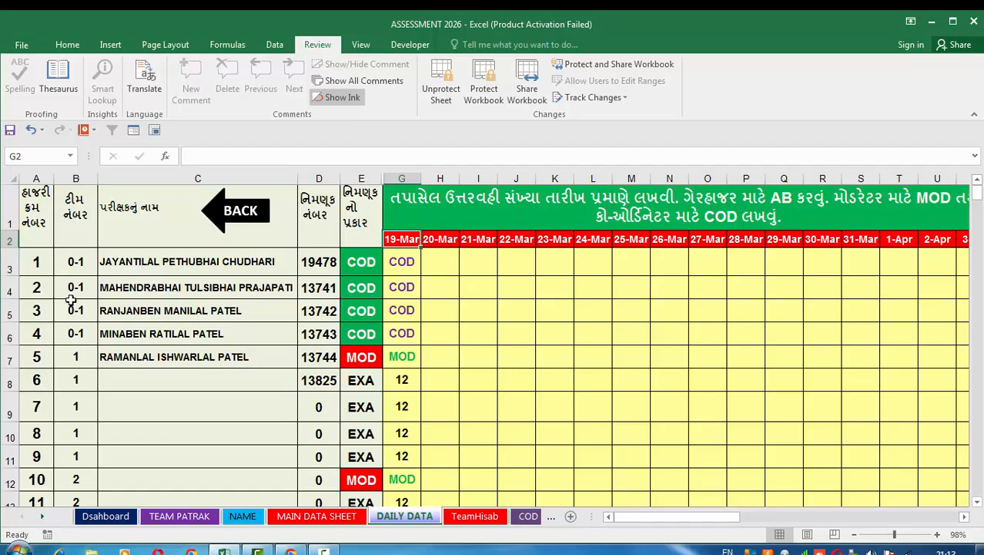
Return to MAIN DATA SHEET and review the note on yellow cells and the examiners' appointment types and team numbers.
left_click(295, 517)
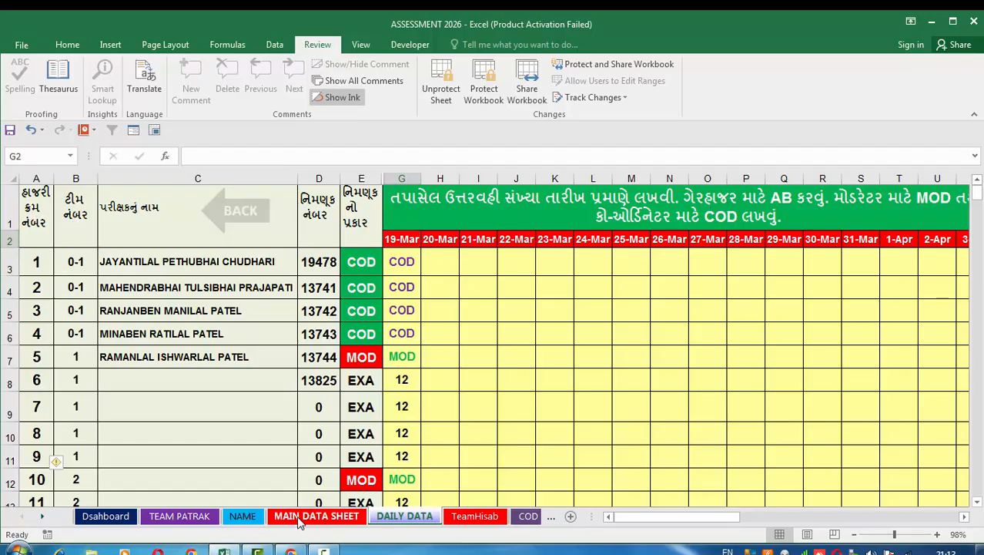
left_click(401, 516)
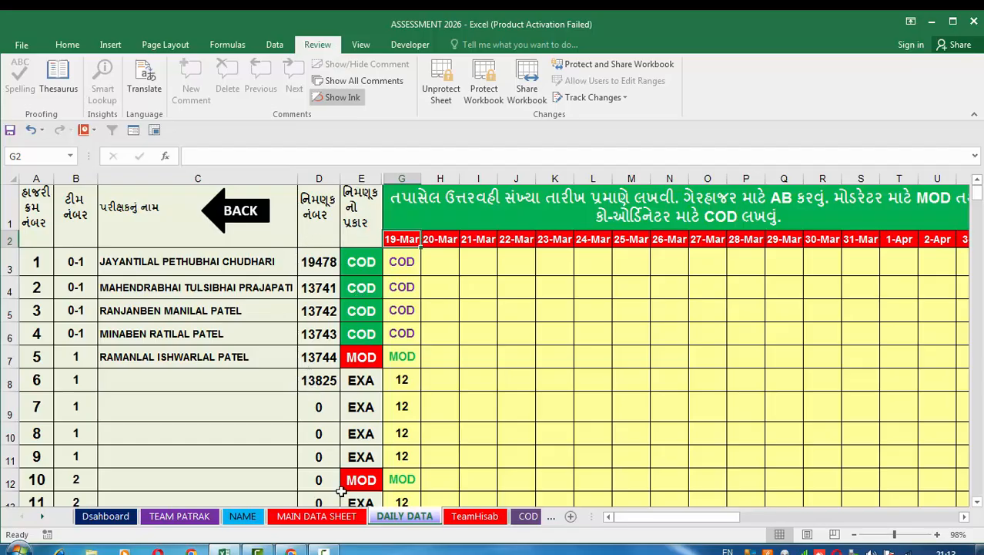
left_click(342, 517)
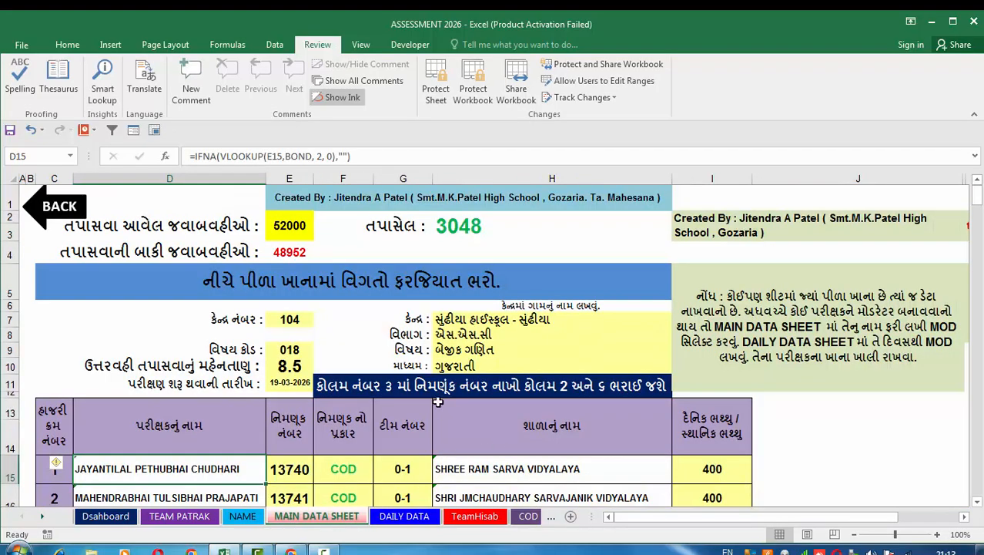
scroll(436, 402, "down", 3)
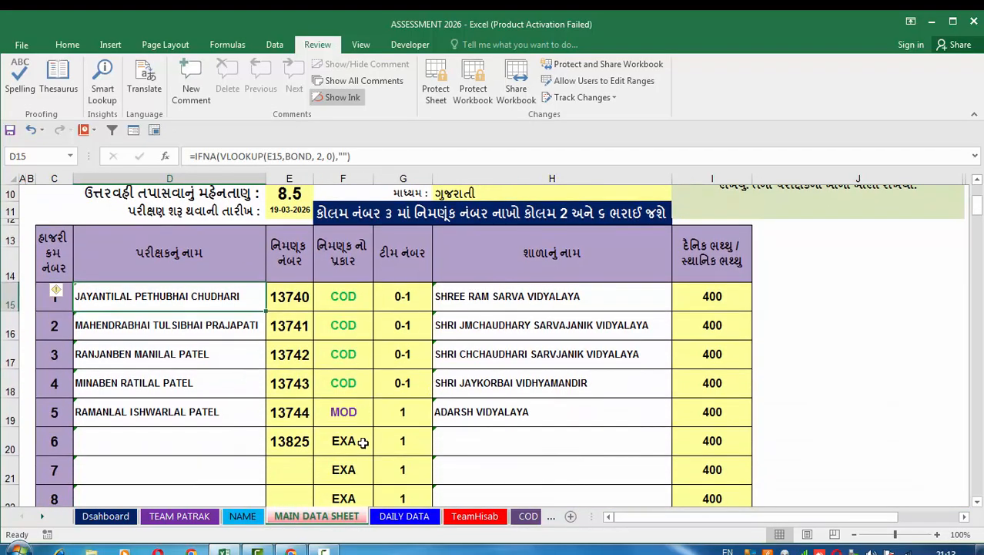
Reopen DAILY DATA and examine the 19-Mar entries of COD, MOD and answer-book counts together with the totals column.
left_click(393, 517)
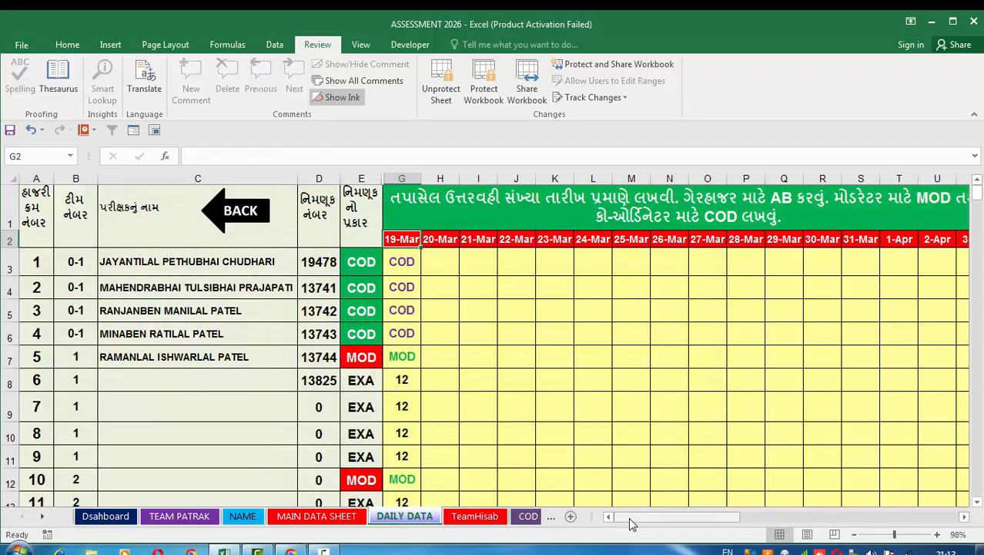
mouse_move(629, 524)
left_mouse_down()
mouse_move(654, 522)
mouse_move(646, 523)
left_mouse_up()
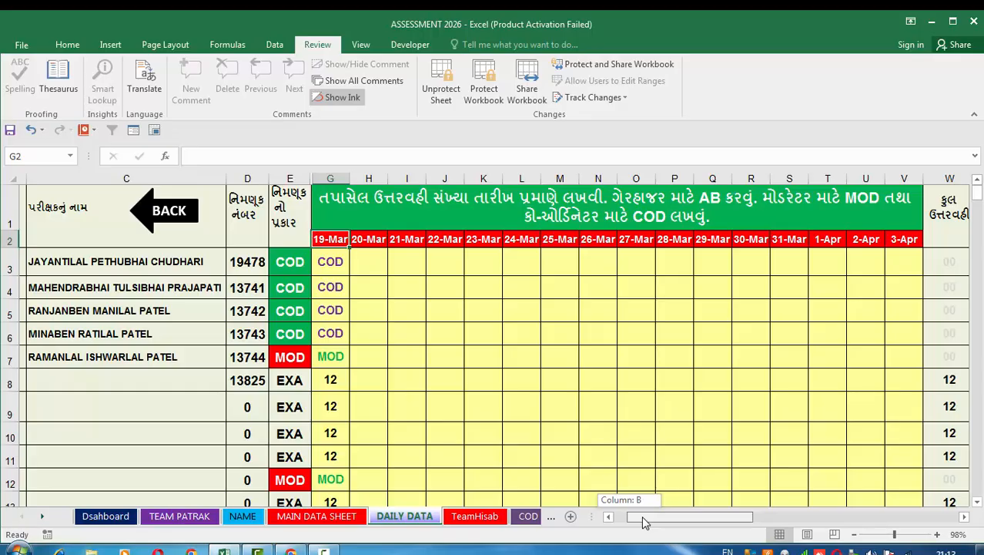
left_click_drag(645, 522, 644, 522)
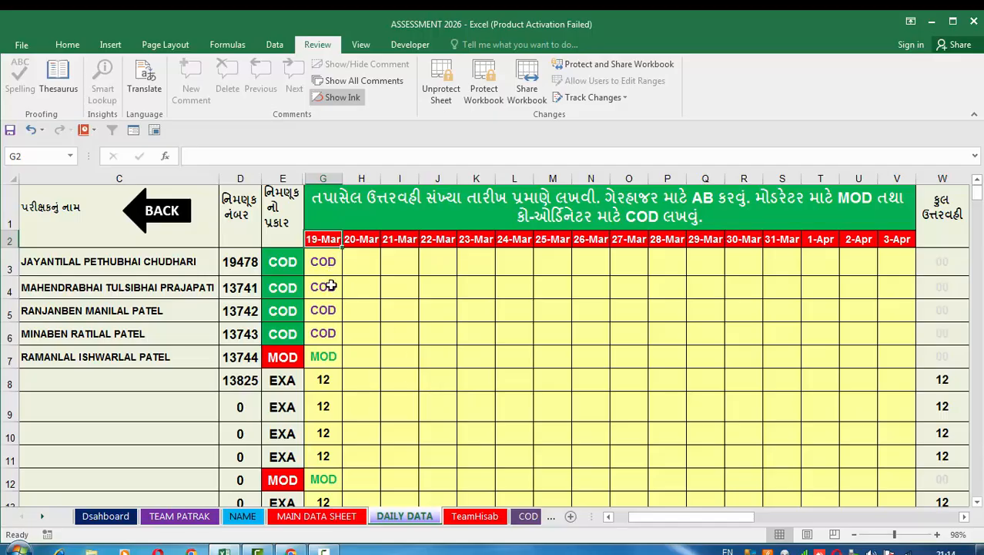
scroll(327, 356, "down", 1)
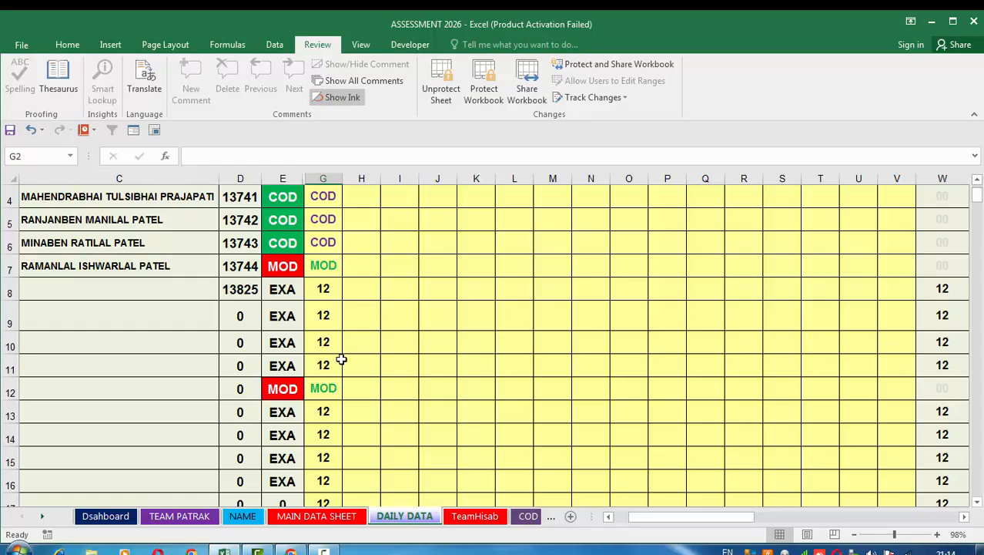
scroll(342, 359, "down", 1)
scroll(340, 348, "down", 1)
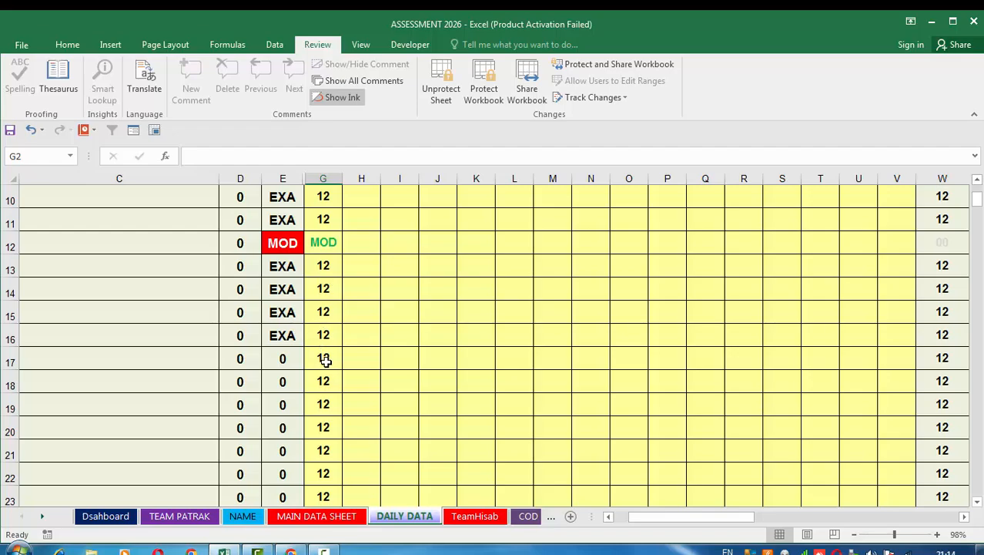
scroll(333, 385, "down", 10)
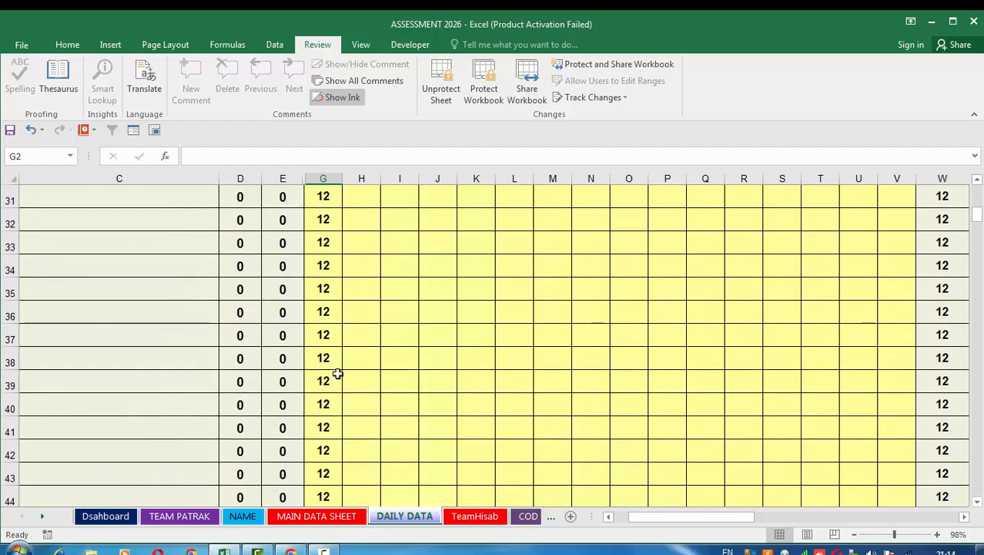
scroll(338, 366, "down", 4)
scroll(370, 363, "up", 9)
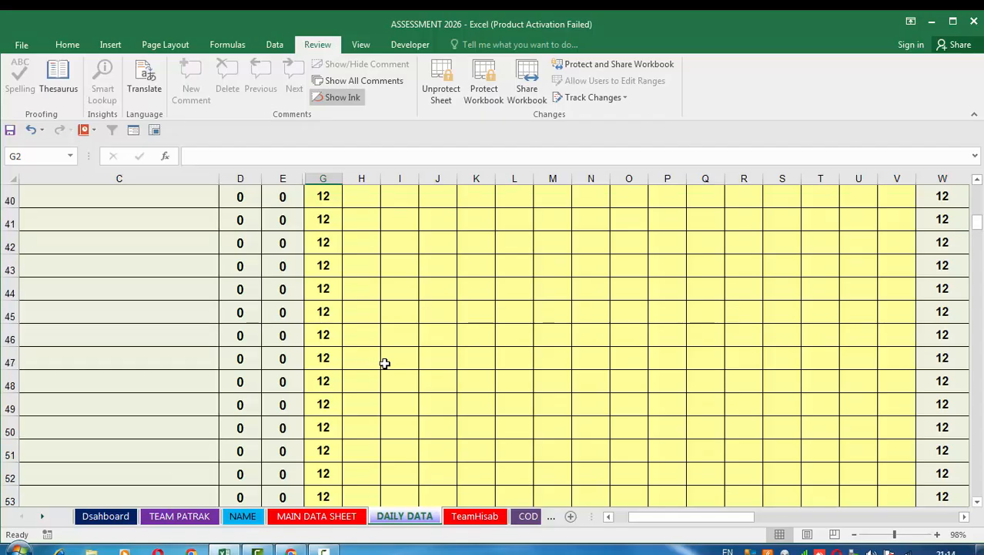
scroll(384, 363, "up", 5)
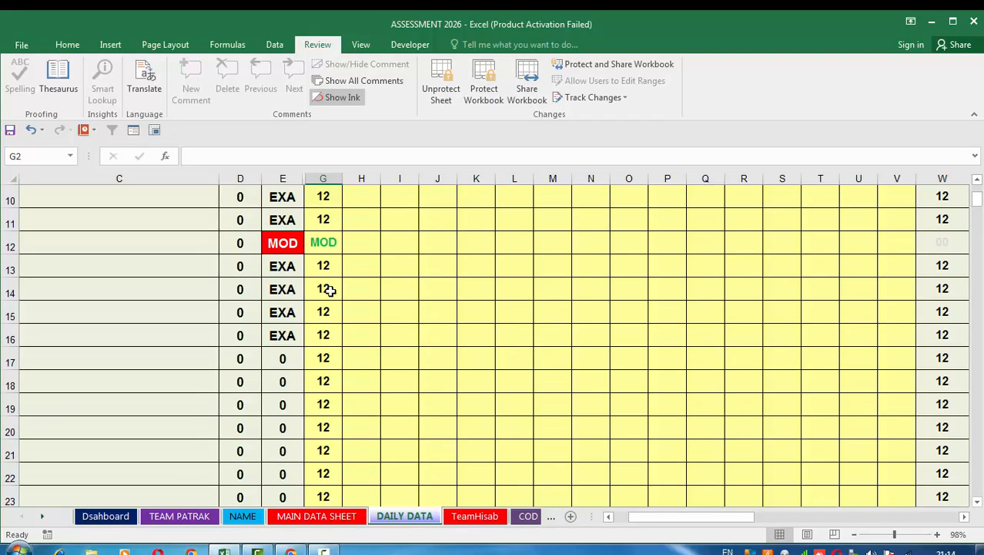
Clear the 19-Mar answer-book counts in rows 17 to 262 of DAILY DATA, after a brief check of MAIN DATA SHEET.
left_click(293, 520)
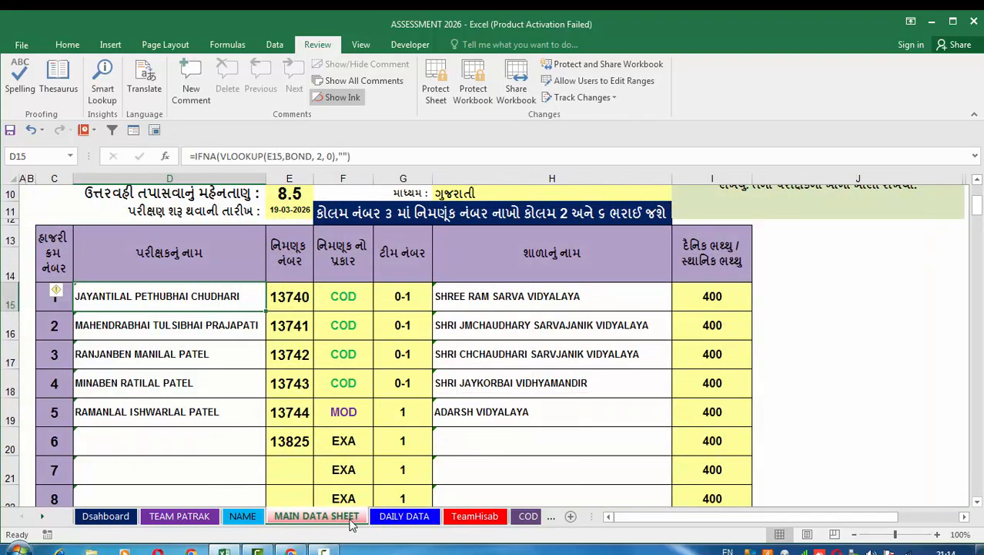
left_click(382, 520)
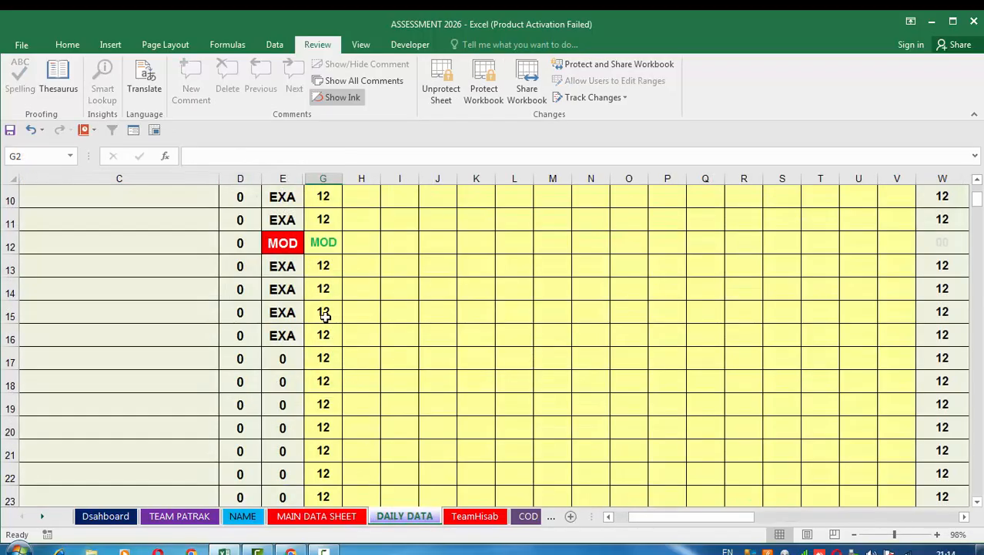
left_click_drag(323, 353, 350, 453)
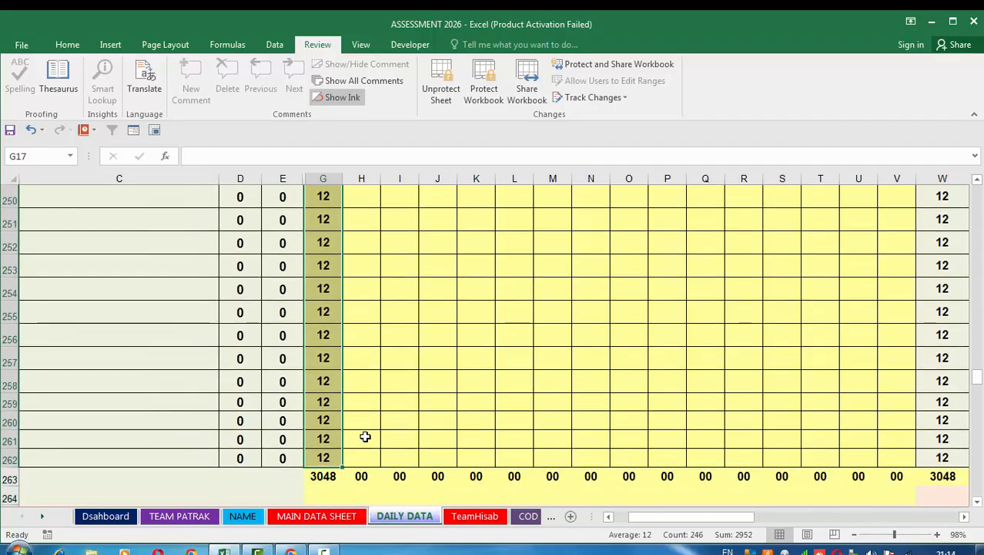
key("Delete")
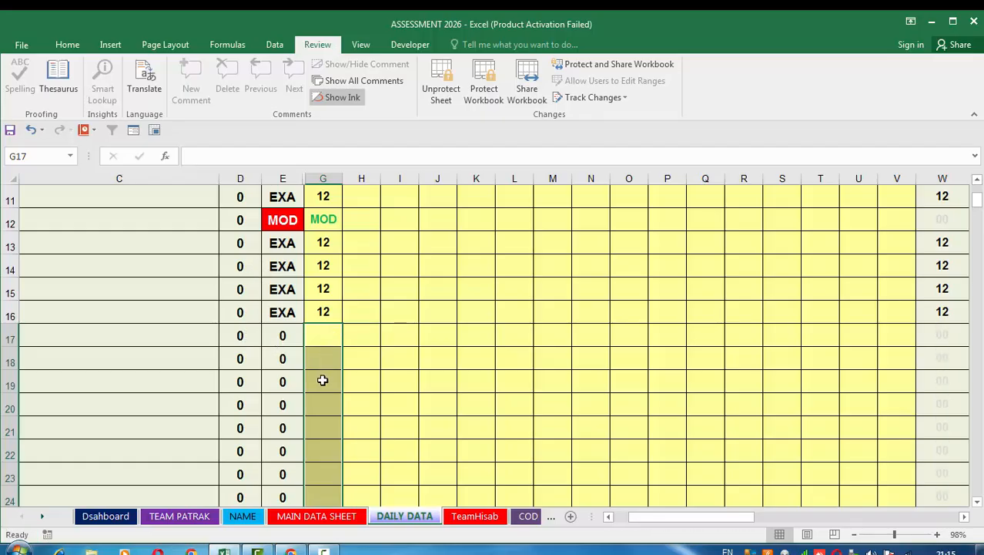
scroll(552, 364, "up", 1)
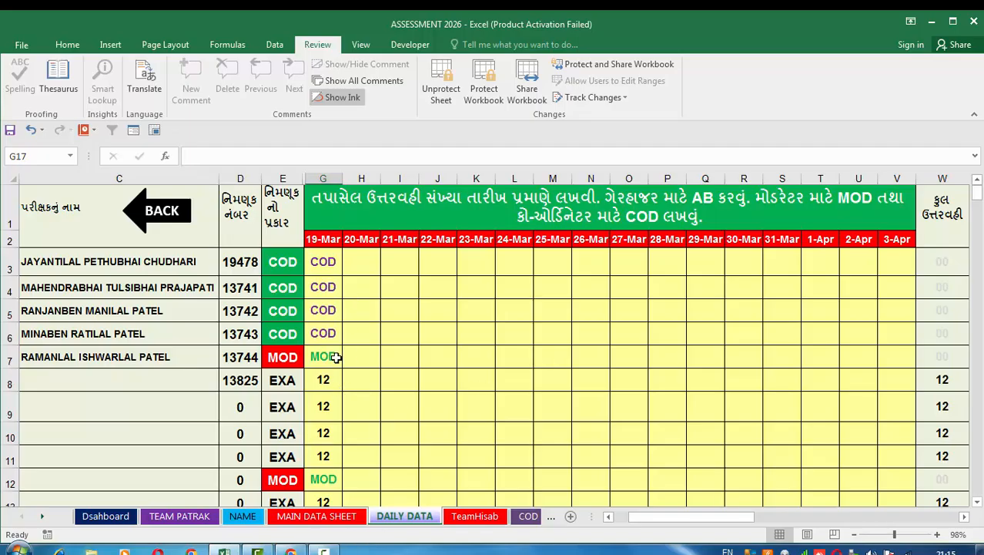
Examine the 20-Mar entry cells beside the coordinator rows and the first moderator row in DAILY DATA.
left_click(353, 268)
left_click(352, 293)
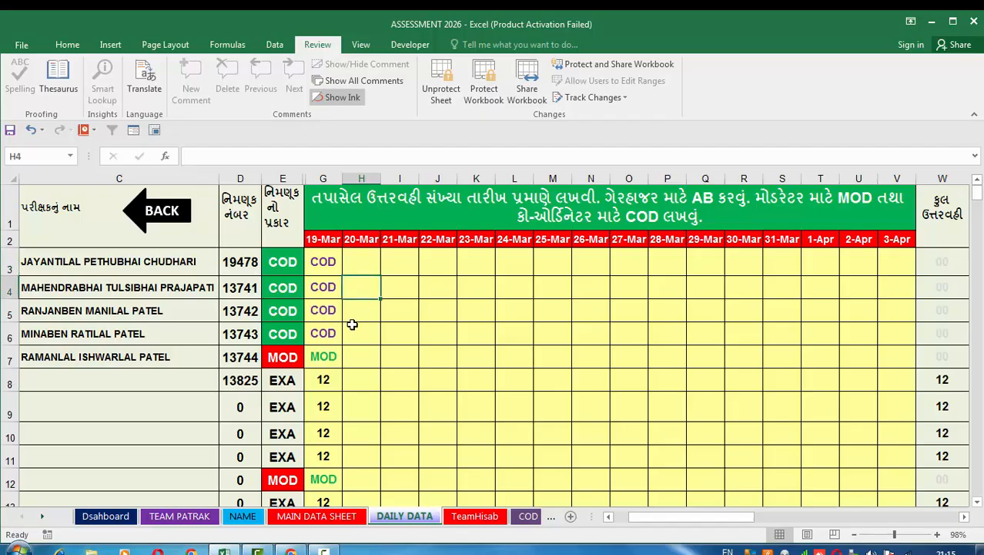
left_click(354, 334)
left_click(354, 355)
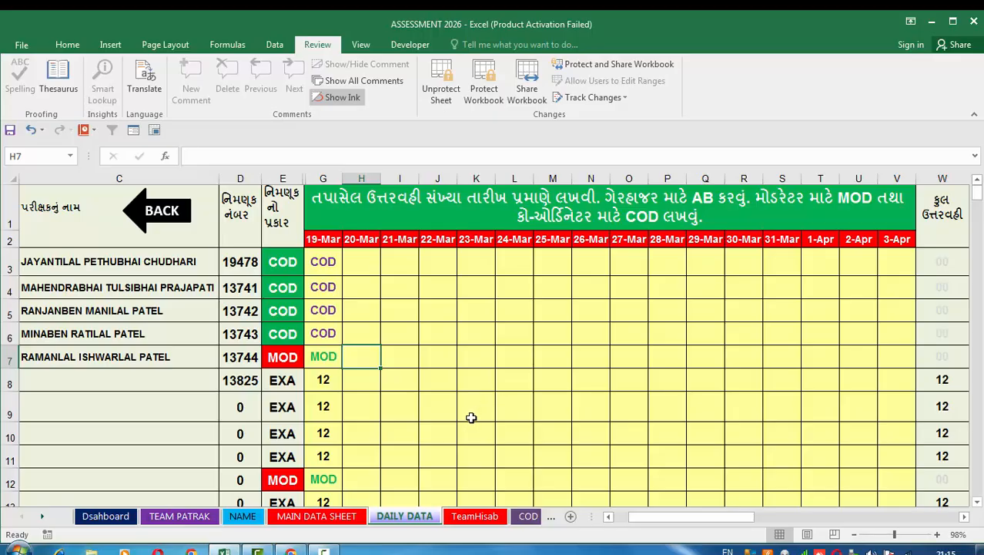
Review the teacher list on the NAME sheet and the header and examiner rows of MAIN DATA SHEET.
left_click(243, 516)
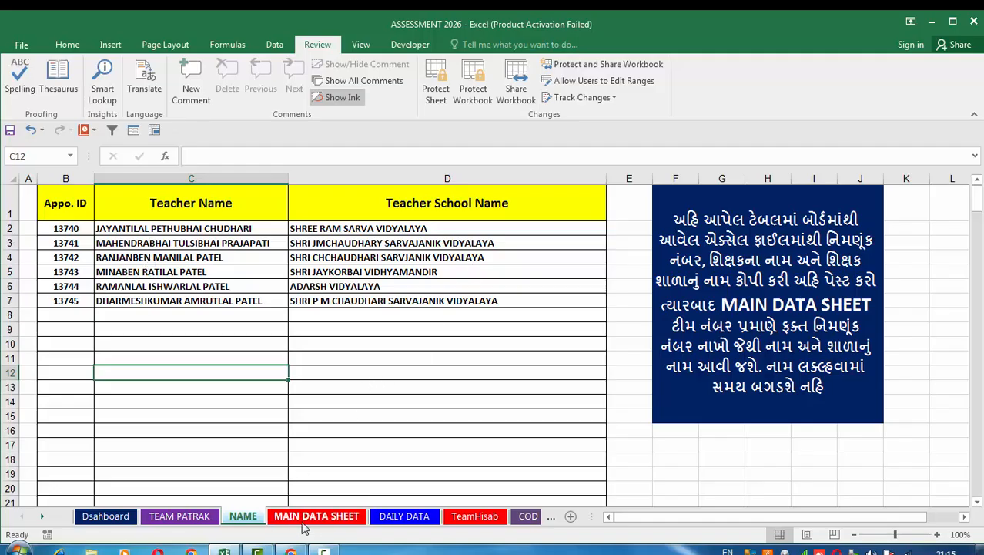
key("ctrl+Page_Down")
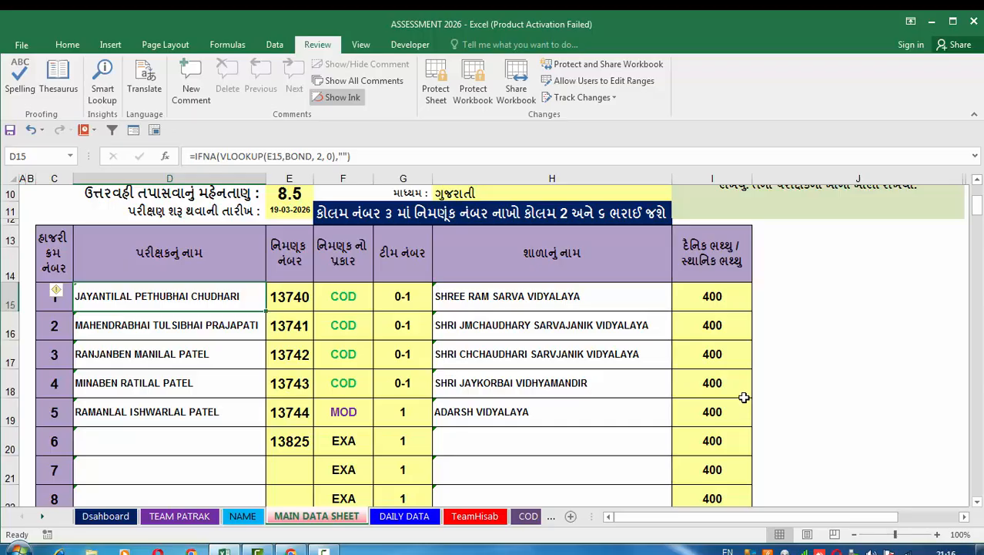
scroll(744, 399, "up", 3)
scroll(522, 302, "down", 3)
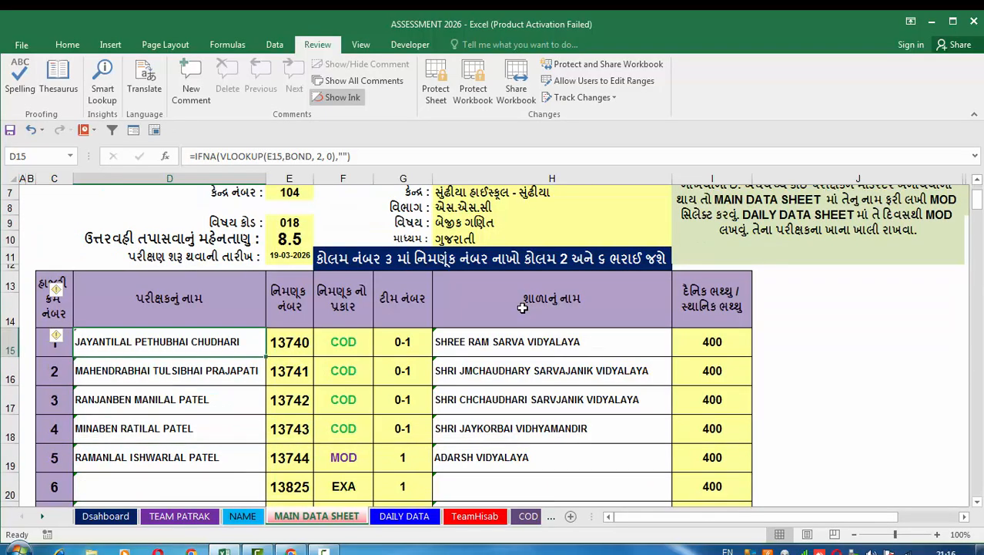
Open DAILY DATA and examine its DA, TA, verifier and total columns and the adjacent TA entry table.
left_click(405, 516)
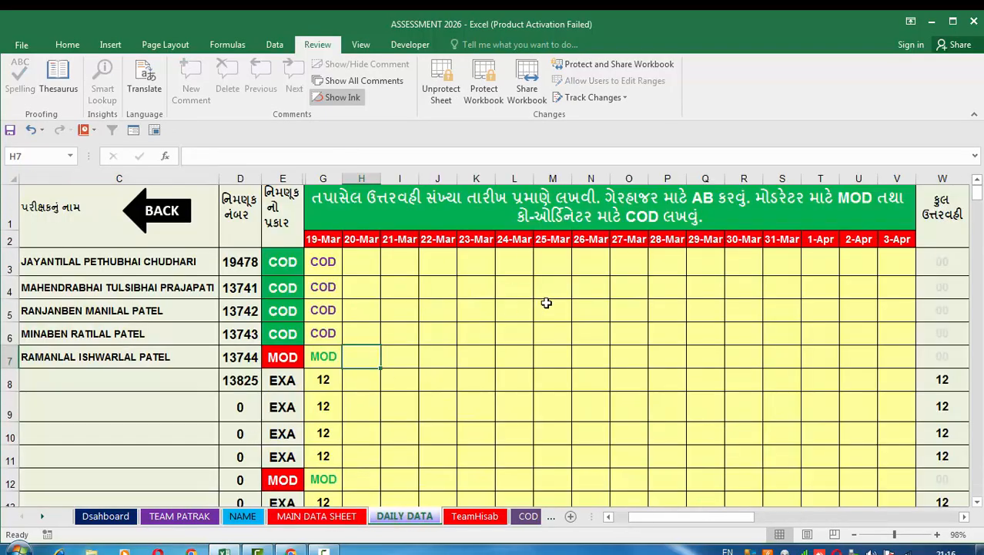
left_click_drag(659, 517, 821, 511)
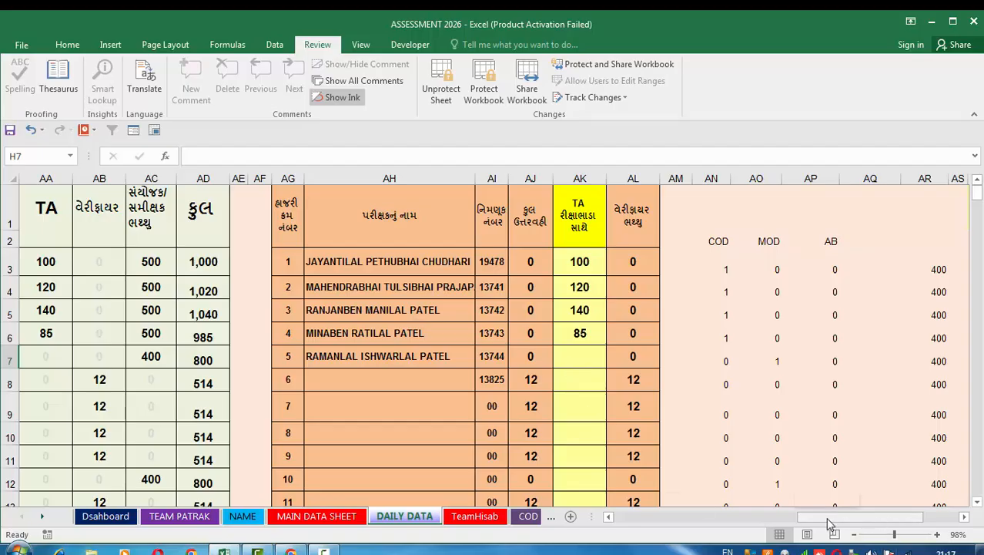
left_click_drag(829, 517, 781, 518)
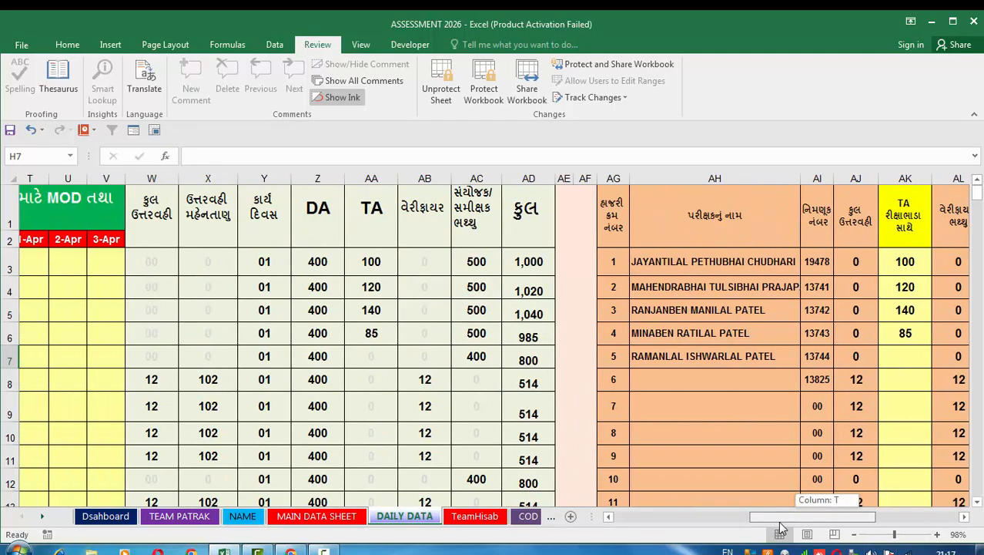
left_click_drag(781, 527, 737, 527)
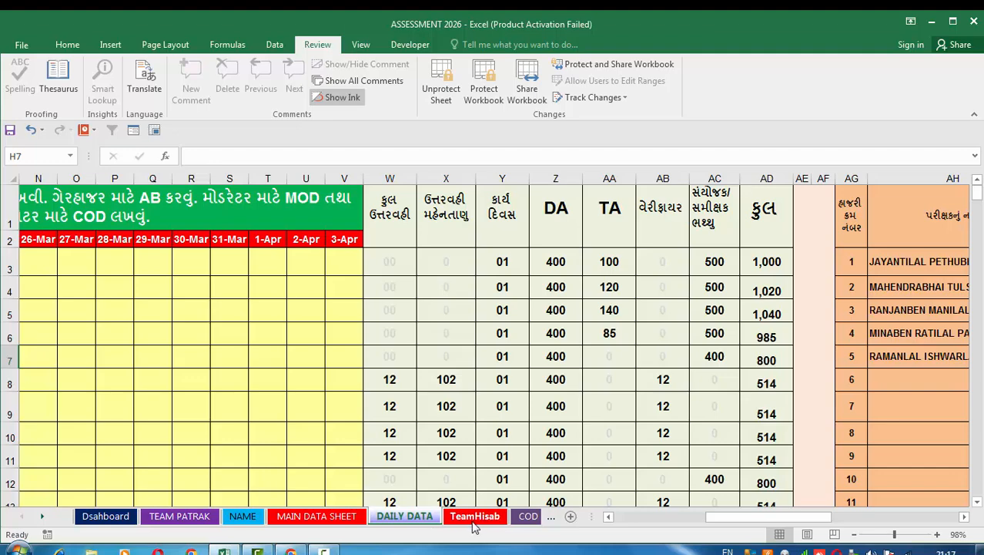
Open TeamHisab and set the team number to 1 in the yellow cell.
left_click(475, 524)
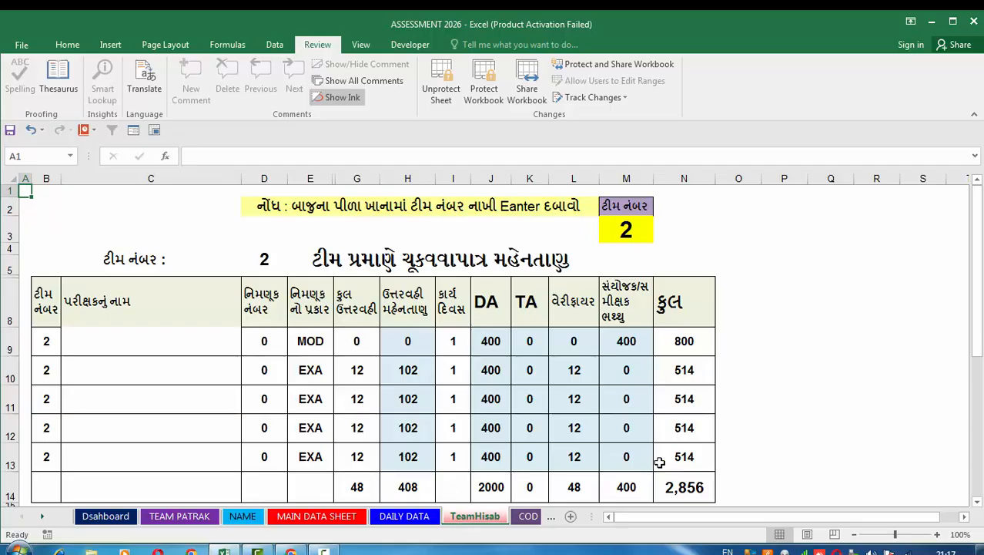
left_click(635, 235)
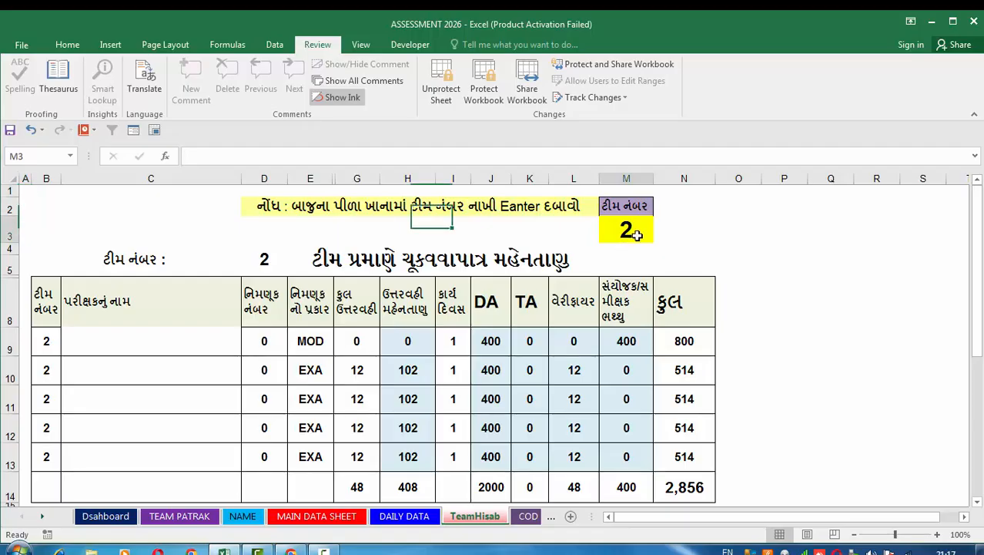
type("1")
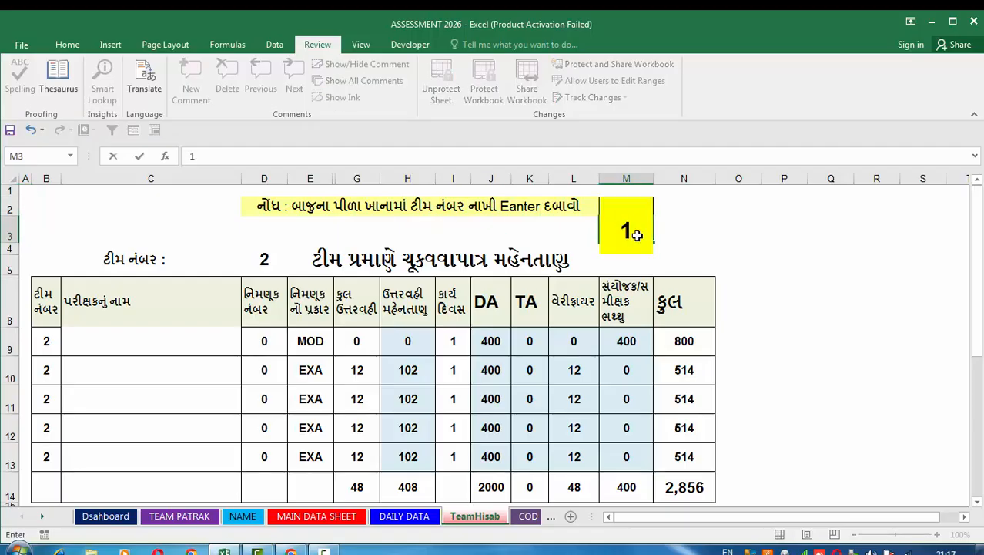
key("Return")
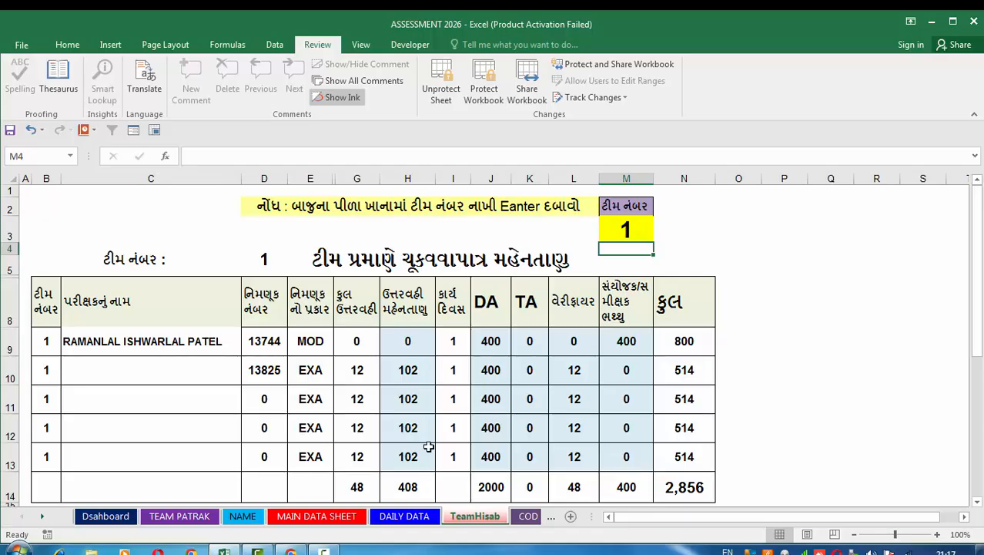
In MAIN DATA SHEET, enter the appointment numbers of serials 1 and 2 for the examiners at serials 6 and 7.
left_click(301, 516)
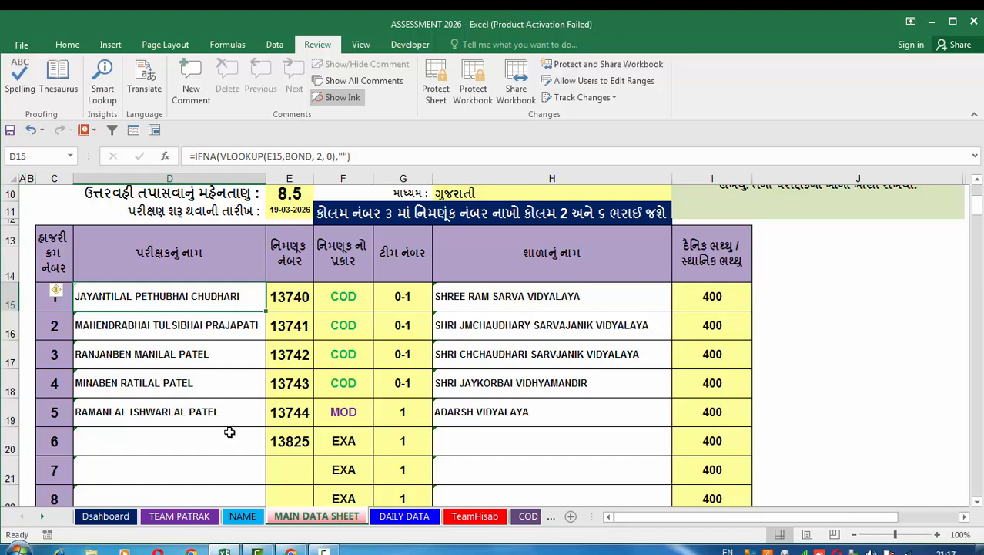
left_click(284, 448)
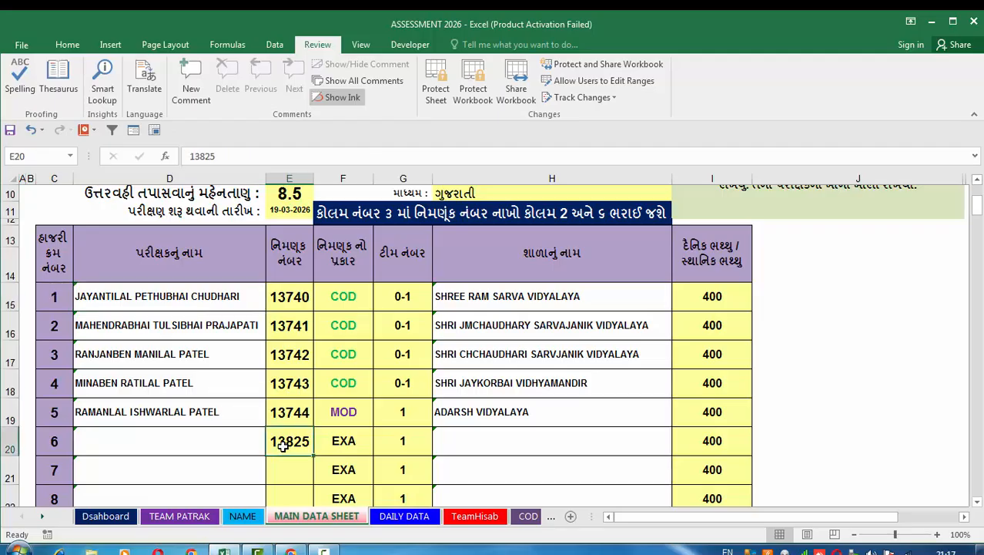
type("13740")
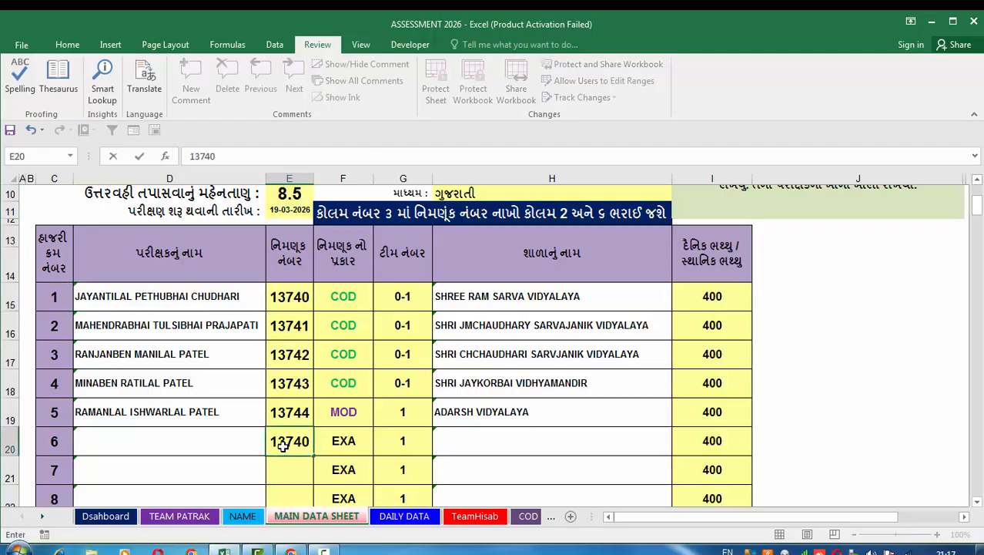
key("Return")
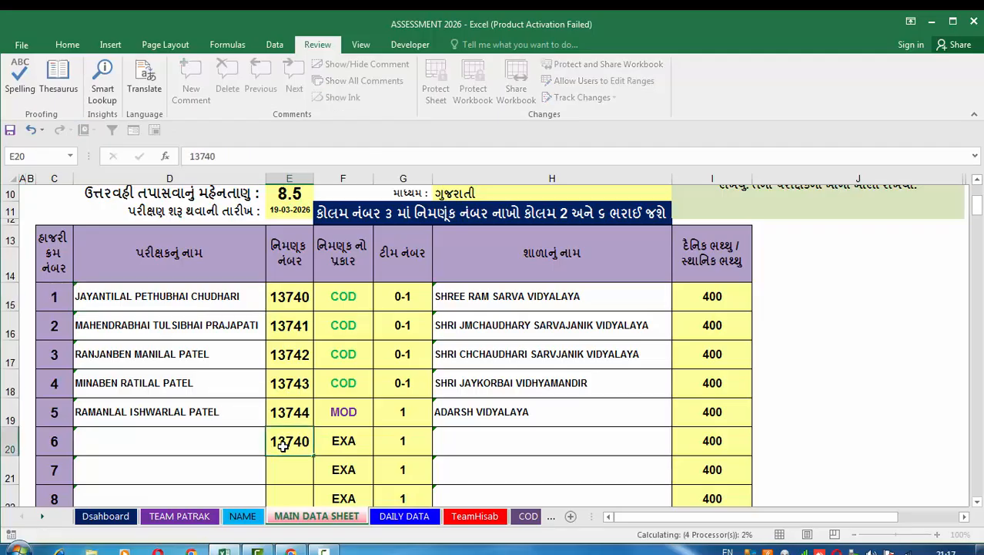
type("13741")
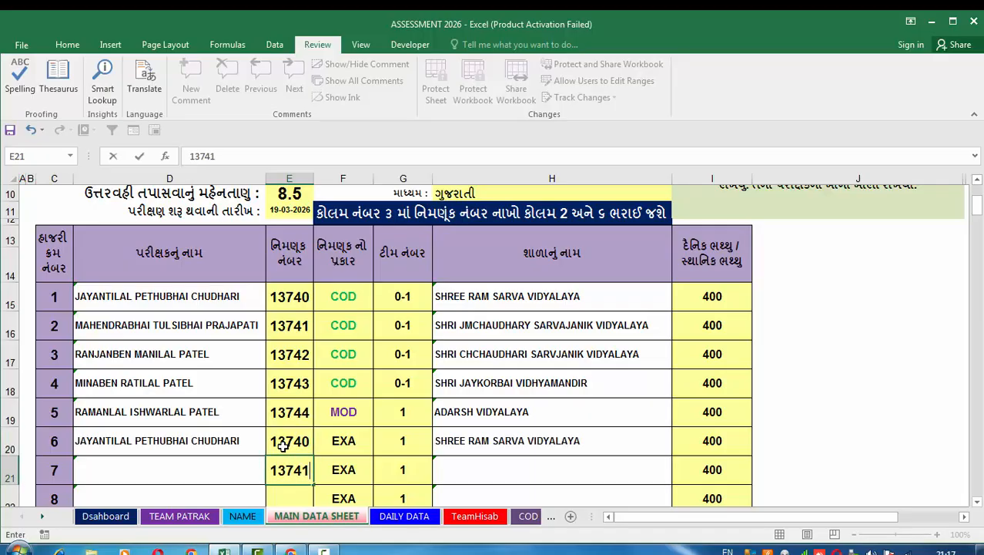
key("Return")
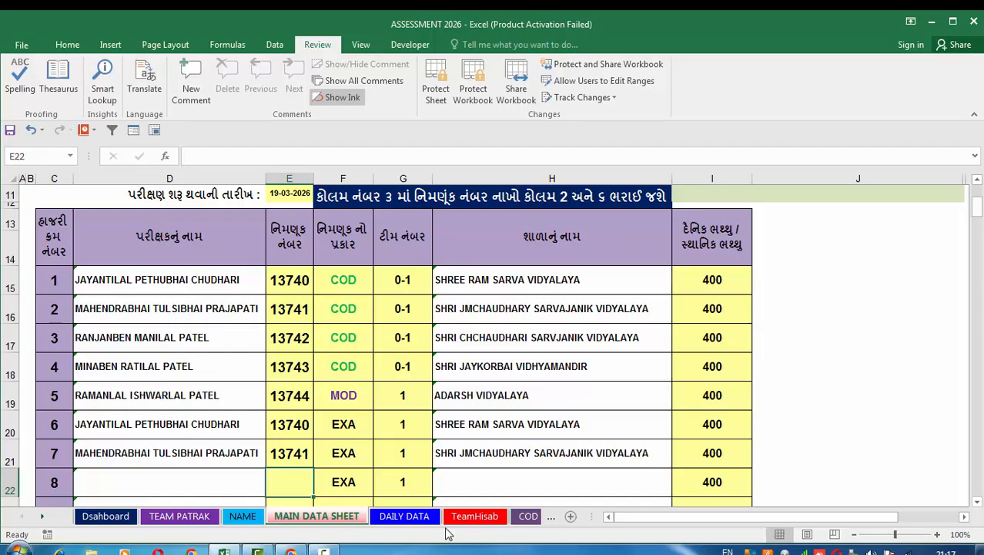
Review team 1's payment table and the letter below it in TeamHisab, comparing with the amounts in DAILY DATA.
left_click(466, 517)
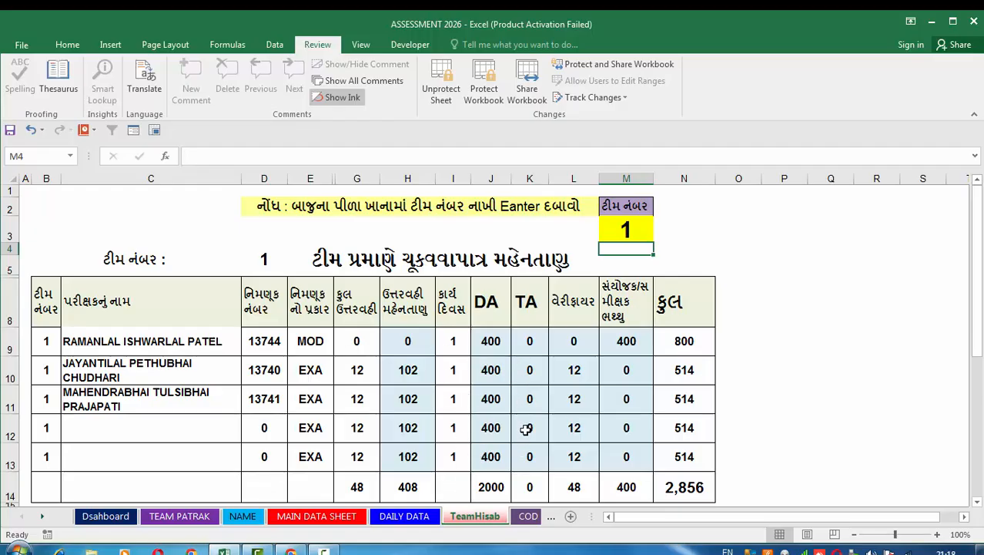
left_click(402, 515)
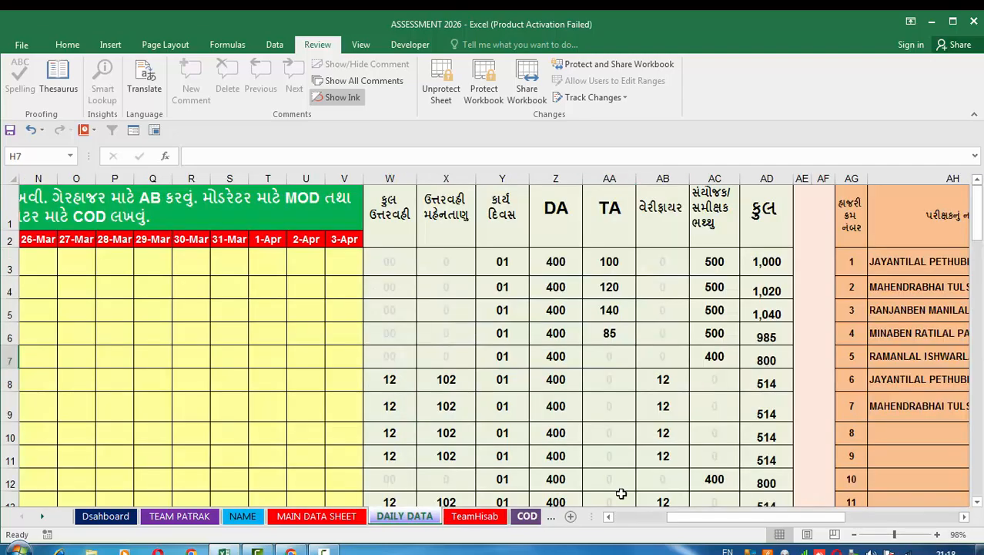
left_click_drag(707, 521, 639, 523)
left_click(471, 516)
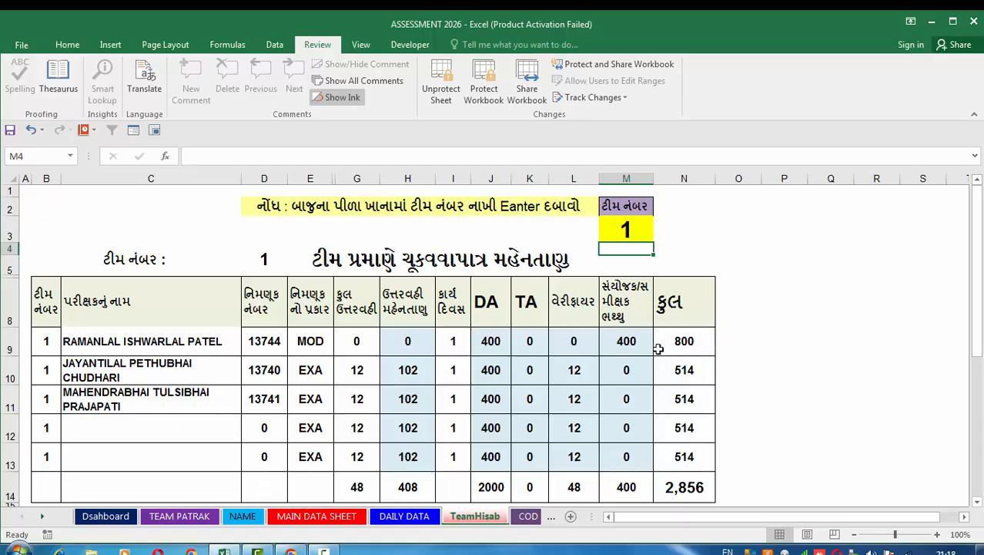
scroll(693, 399, "down", 3)
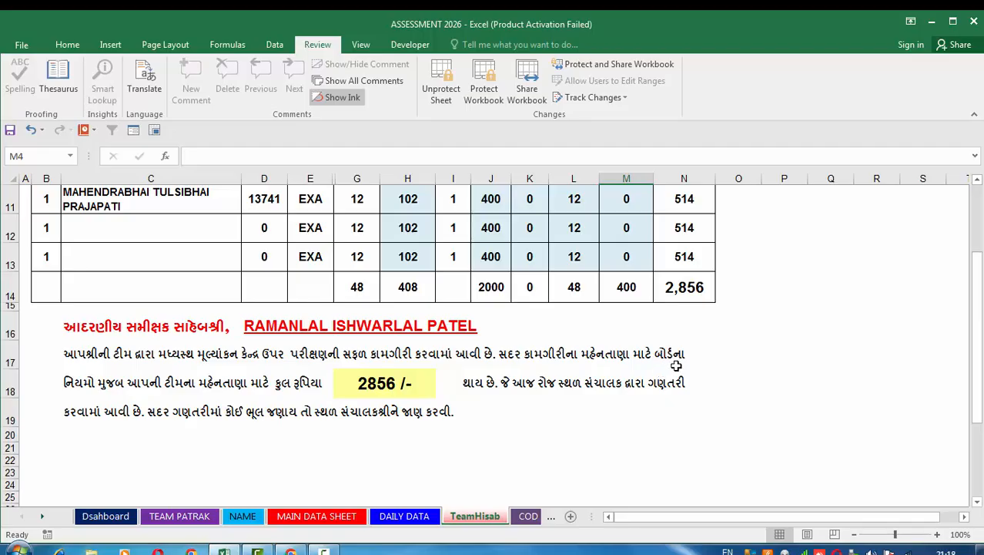
scroll(676, 366, "up", 3)
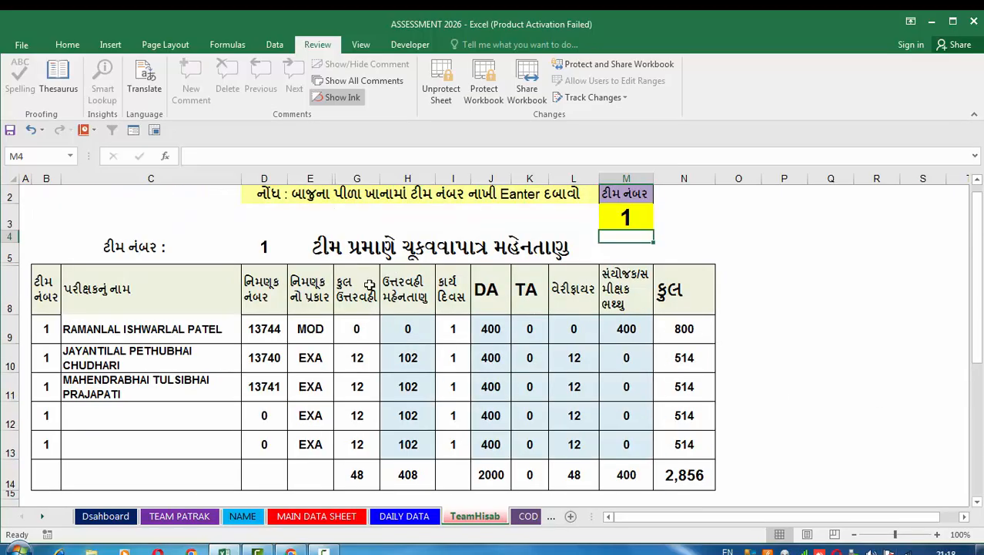
Preview the TeamHisab sheet for printing, and return to the workbook without printing.
left_click(21, 46)
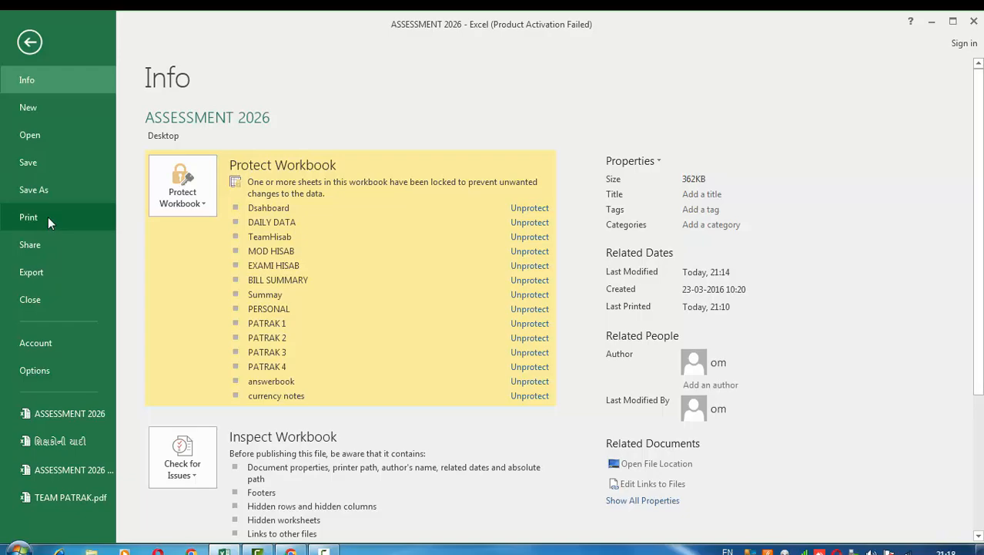
left_click(48, 216)
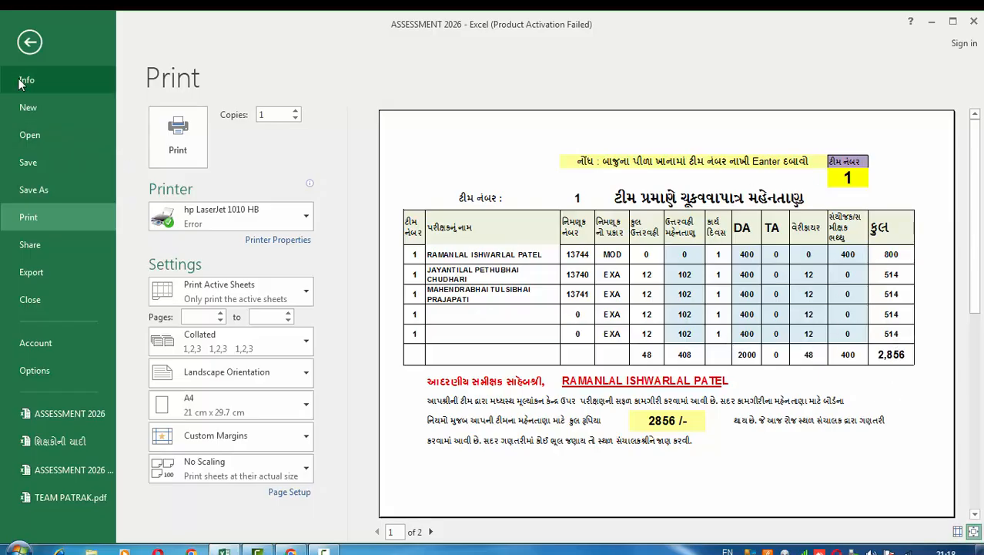
left_click(27, 44)
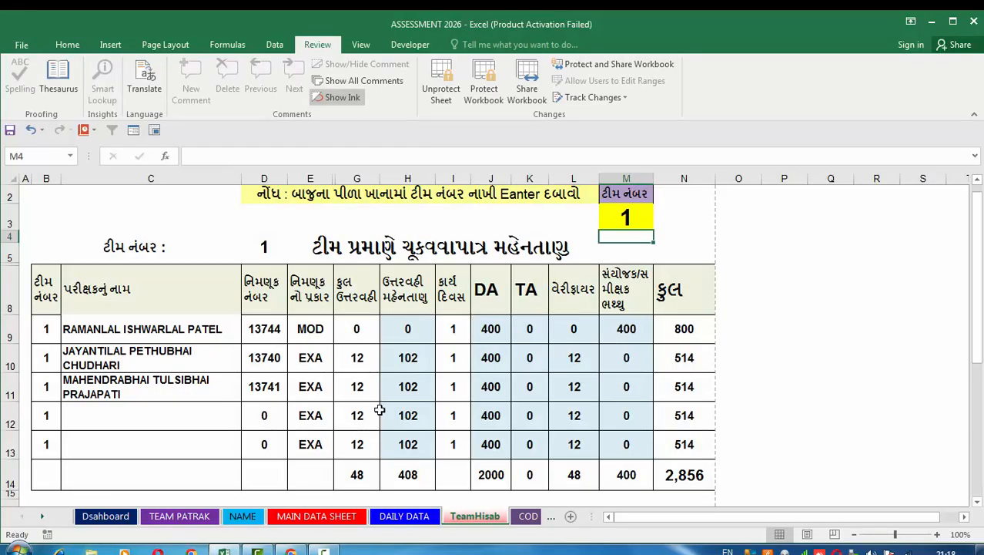
Look through the payment tables on the COD HISAB, MOD HISAB and EXAMI HISAB sheets.
left_click(527, 516)
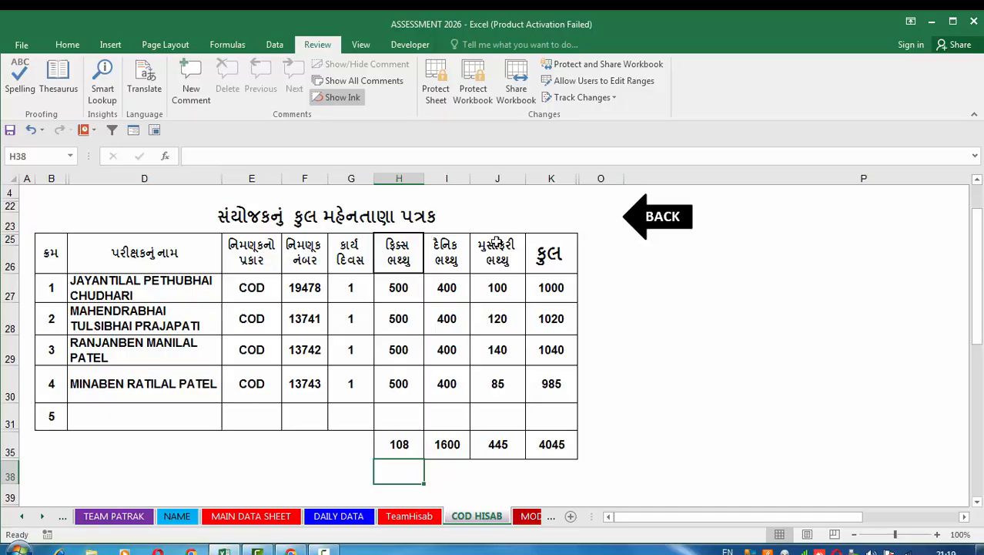
left_click(531, 516)
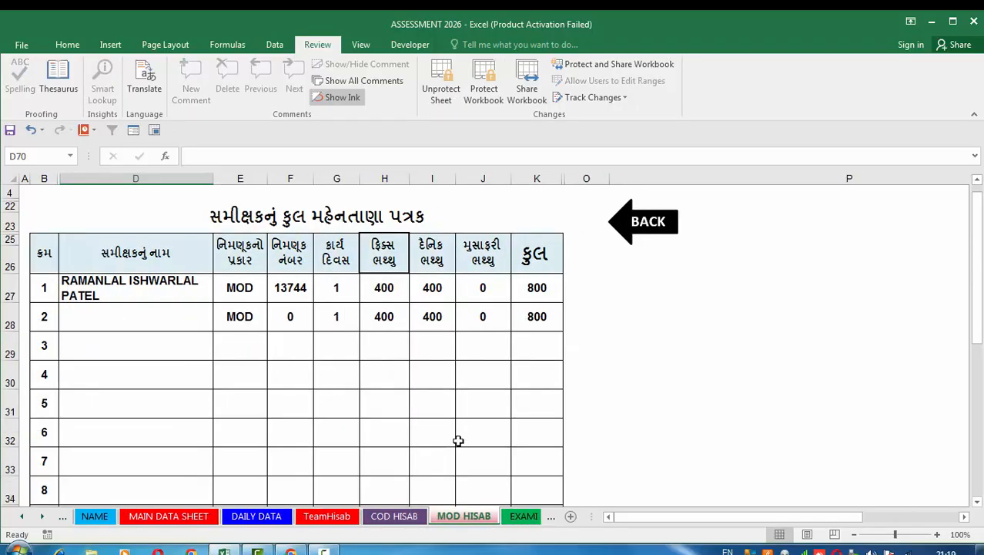
left_click(522, 516)
scroll(401, 311, "up", 5)
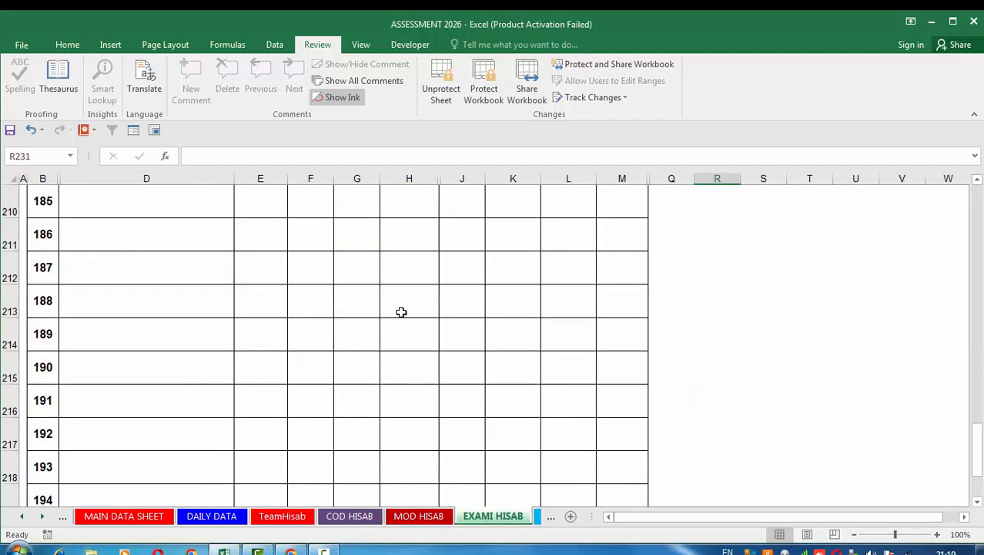
Check the top of the EXAMI HISAB payment table and the yellow header cells of the BILL SUMMARY sheet.
scroll(401, 311, "up", 20)
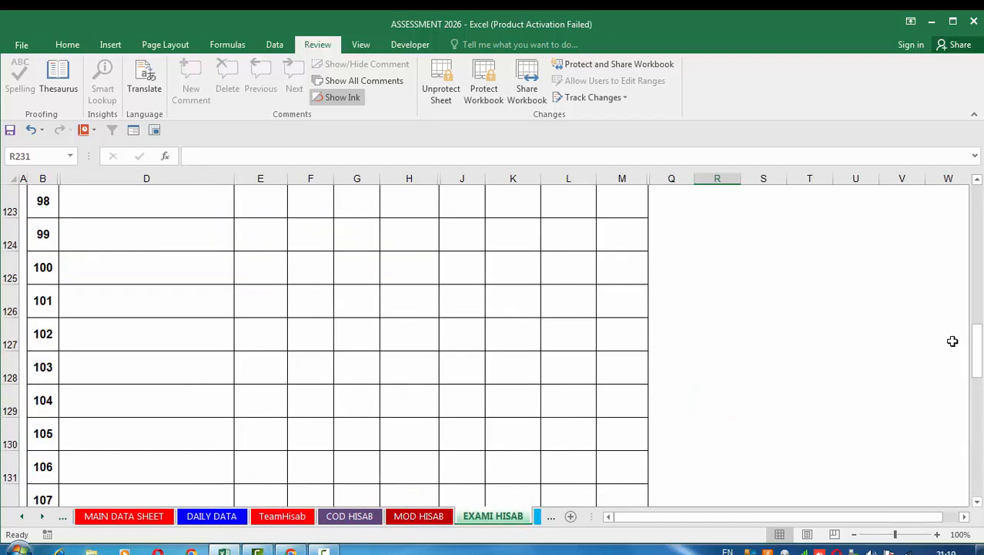
left_click_drag(977, 340, 975, 223)
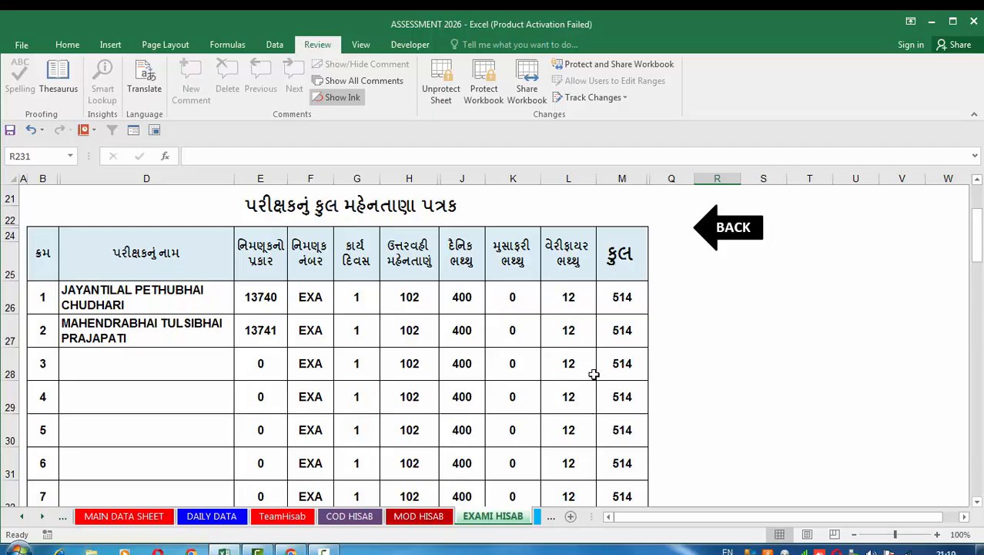
left_click(536, 516)
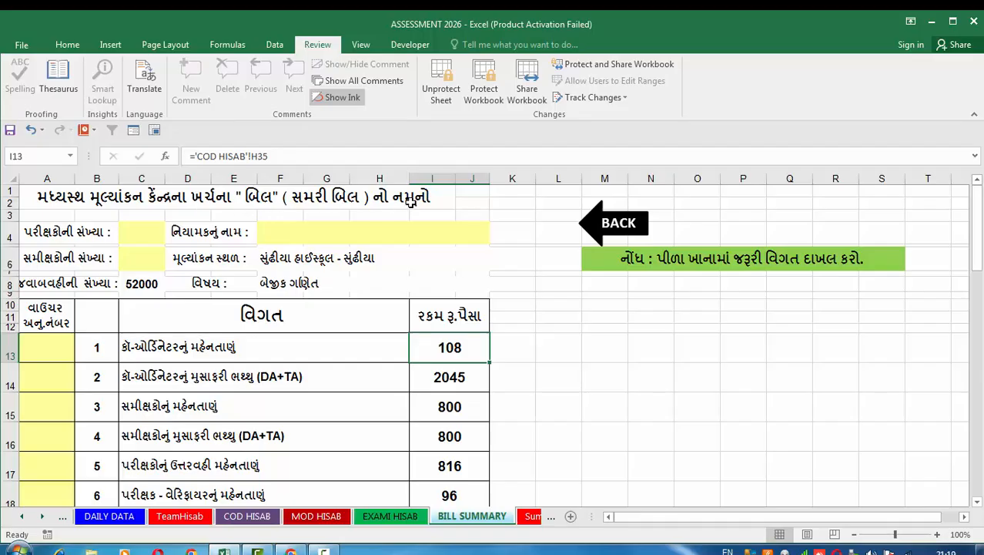
left_click(140, 240)
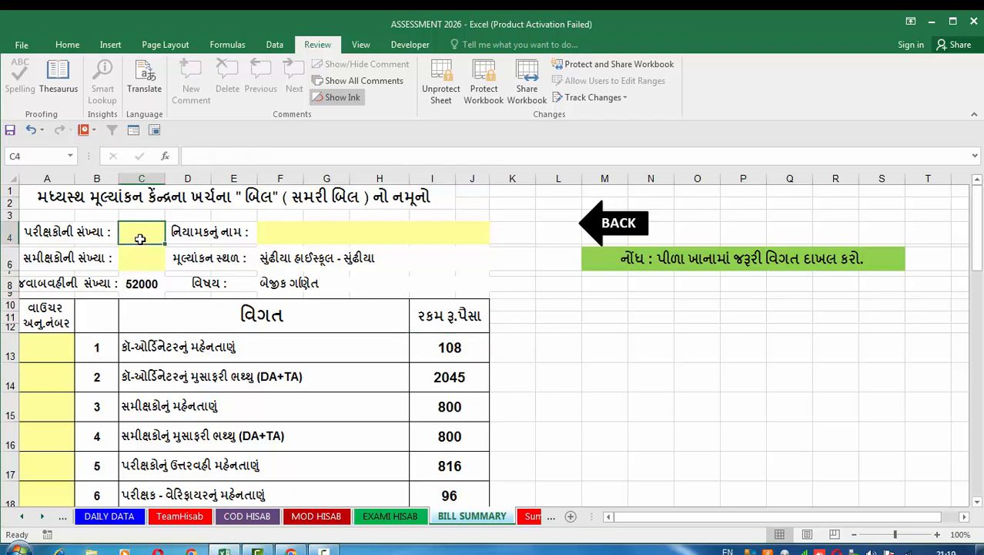
left_click(140, 264)
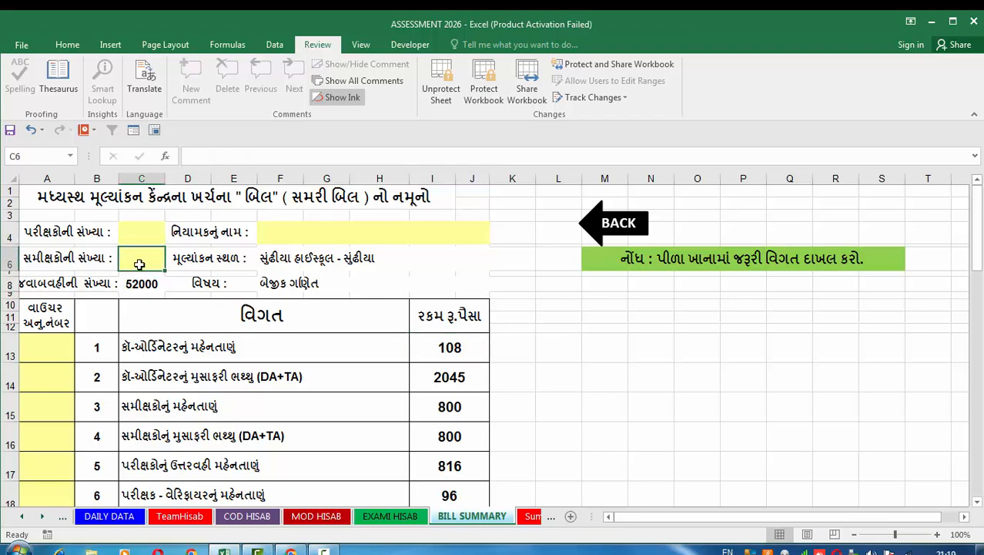
left_click(280, 235)
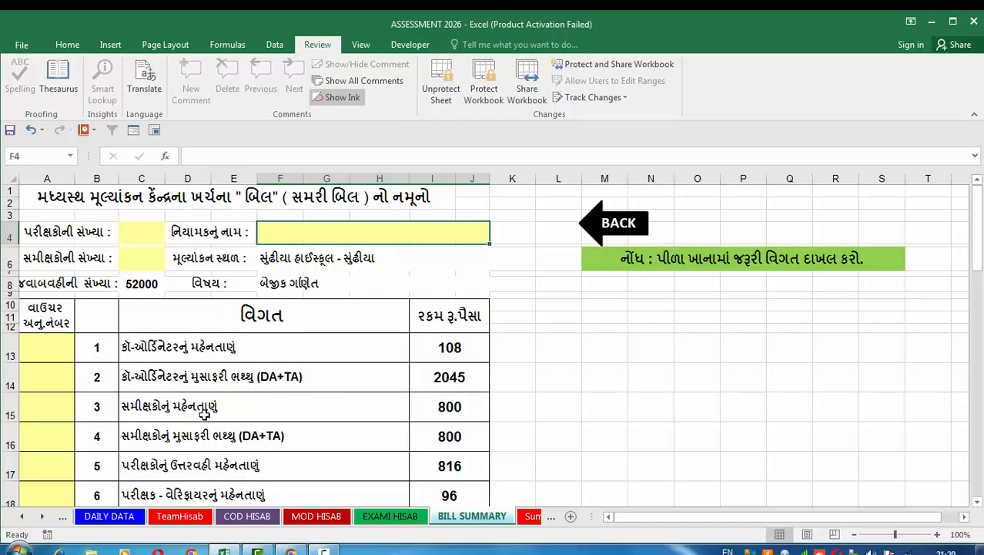
left_click(567, 387)
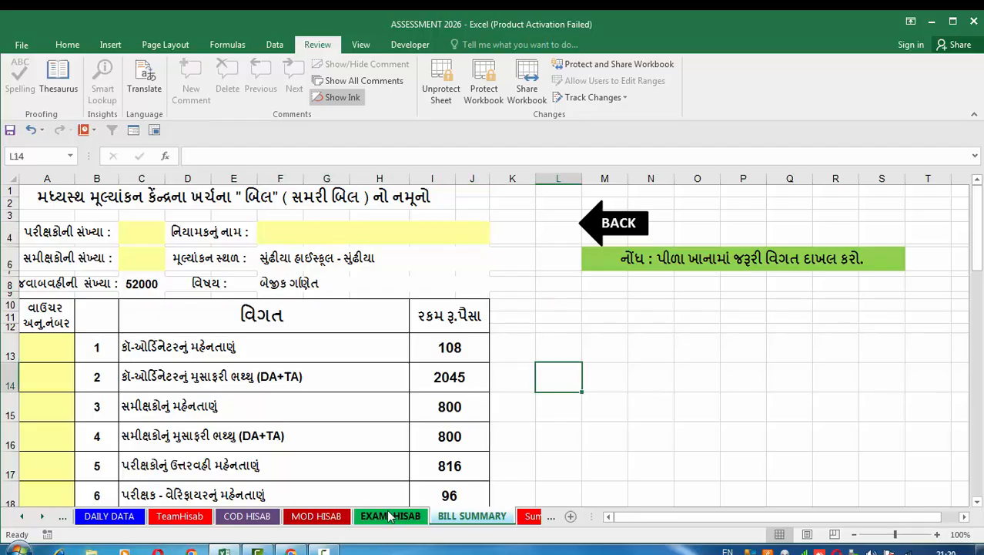
Review the expense items in BILL SUMMARY, including the bag-handling labour, total cost, advance received and balance rows.
scroll(501, 374, "down", 3)
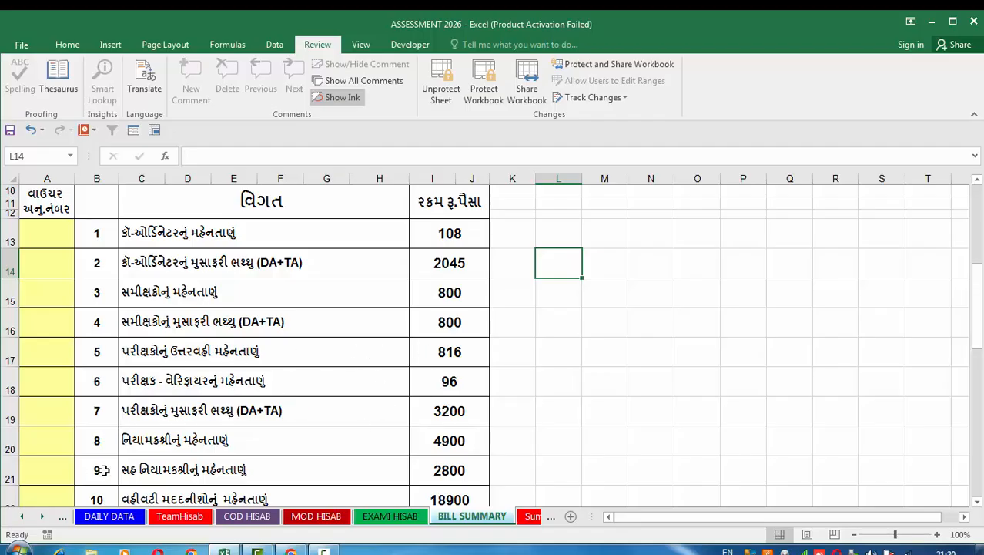
scroll(368, 428, "down", 2)
scroll(368, 428, "down", 1)
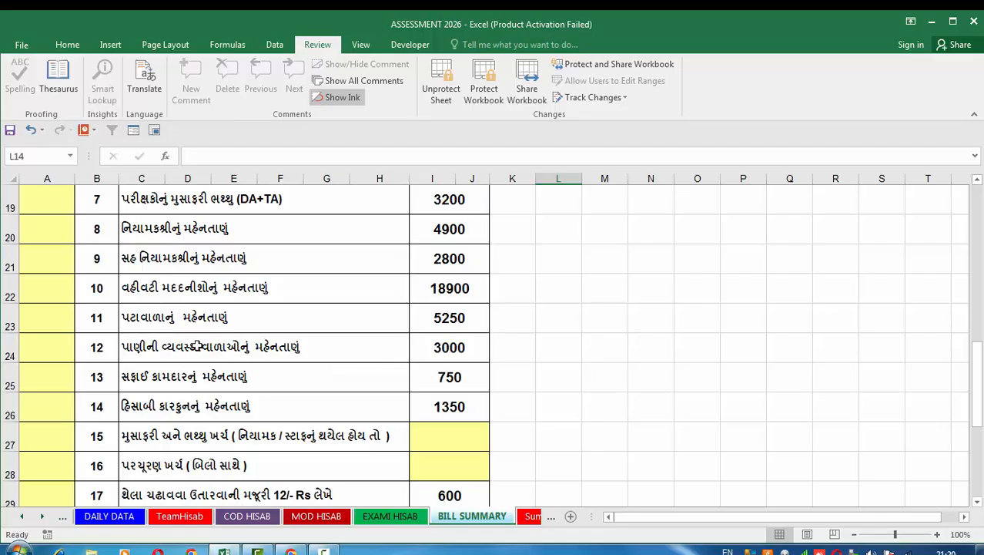
scroll(254, 418, "down", 2)
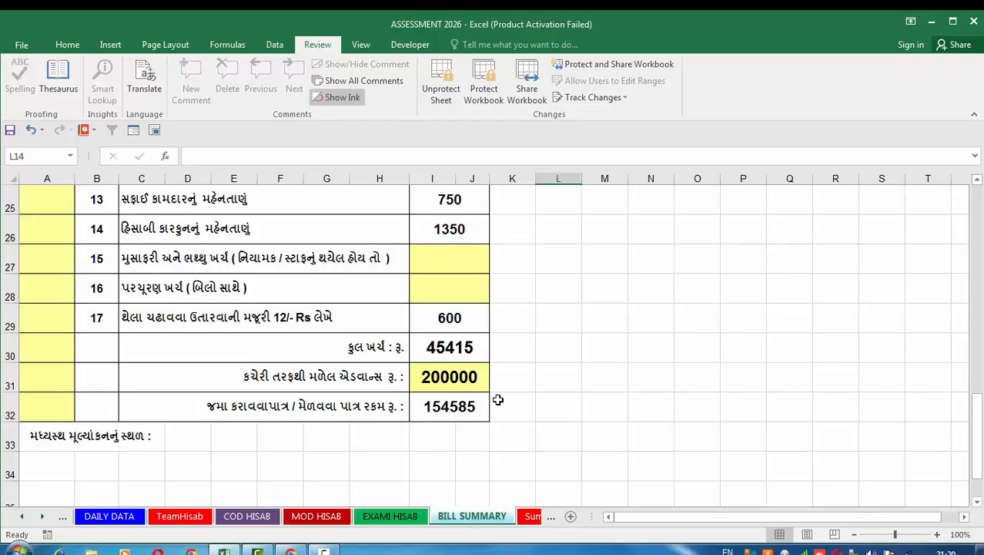
left_click(327, 320)
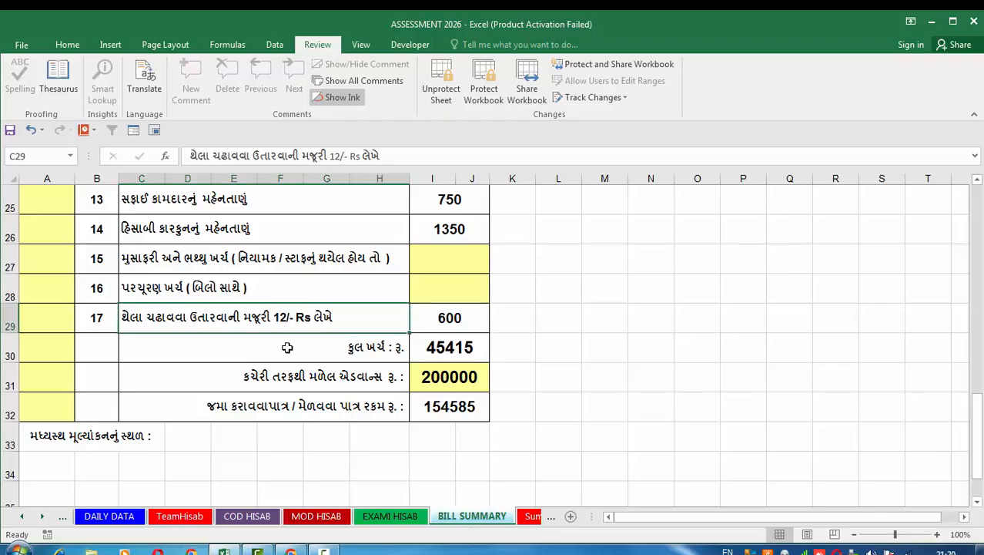
left_click(448, 382)
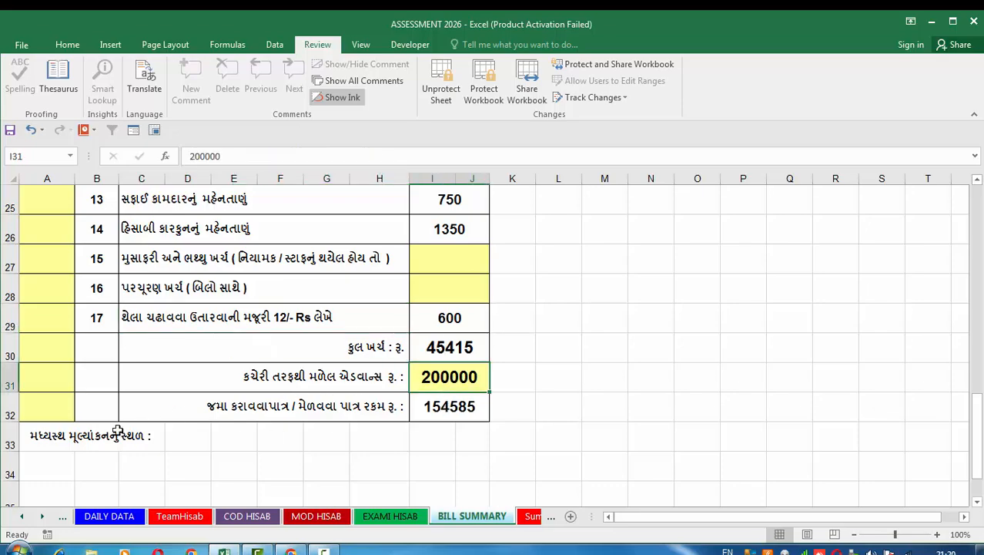
scroll(121, 430, "up", 8)
scroll(466, 393, "down", 8)
On the Summay sheet, clear day numbers 2 and 3 from cells B8:B9 of the date-wise answer-book table.
left_click(531, 515)
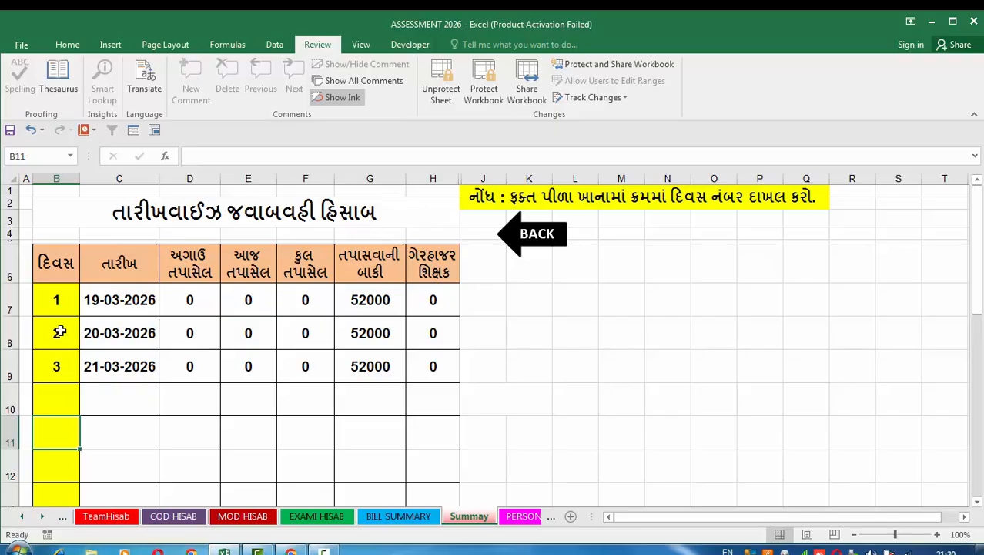
left_click_drag(57, 332, 60, 352)
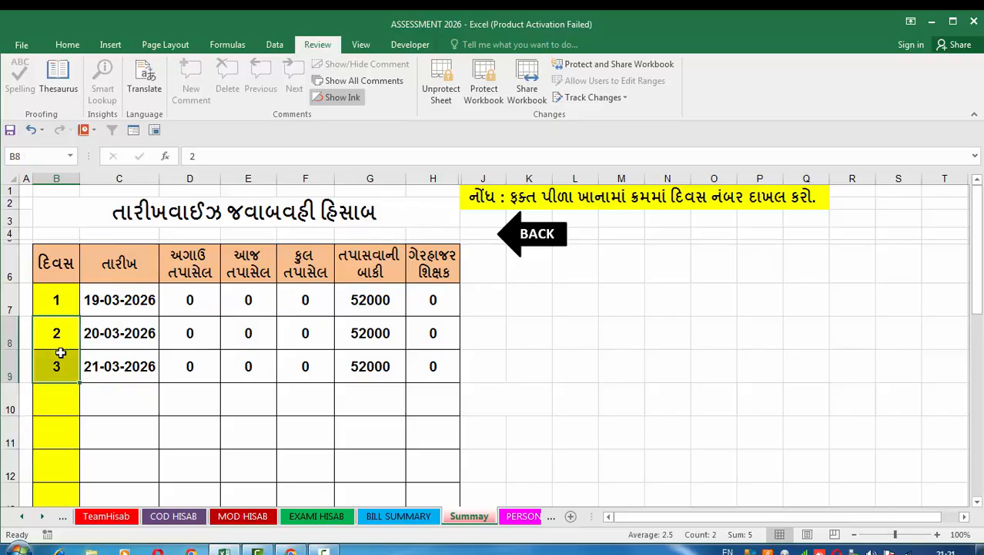
key("Delete")
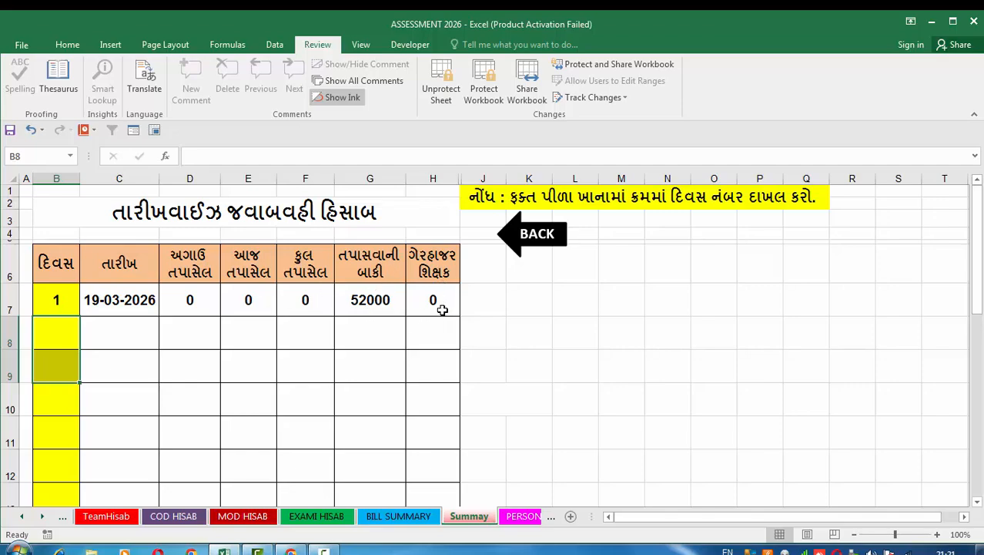
Check day 1's checked and remaining answer-book figures, and enter day number 2 in cell B8.
left_click(259, 305)
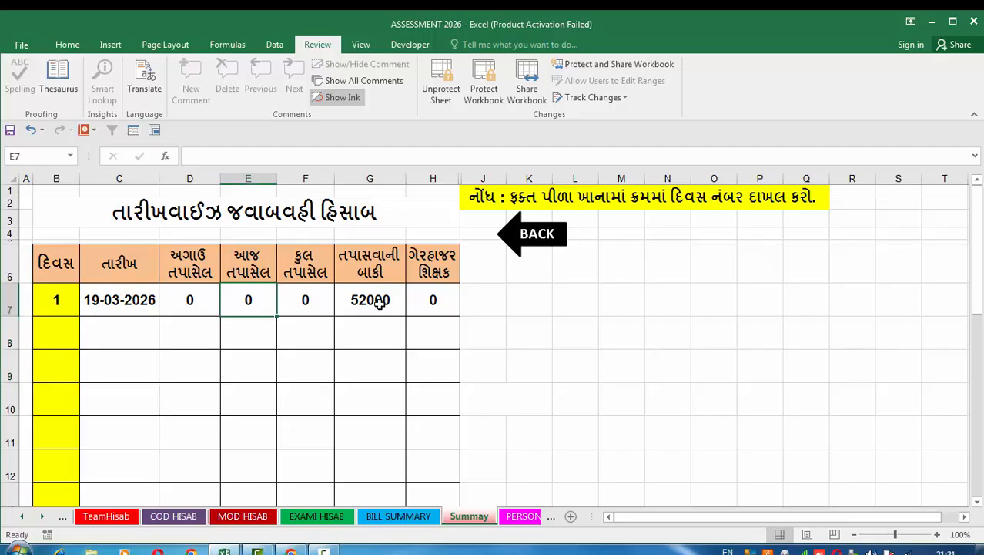
left_click(320, 305)
left_click(374, 302)
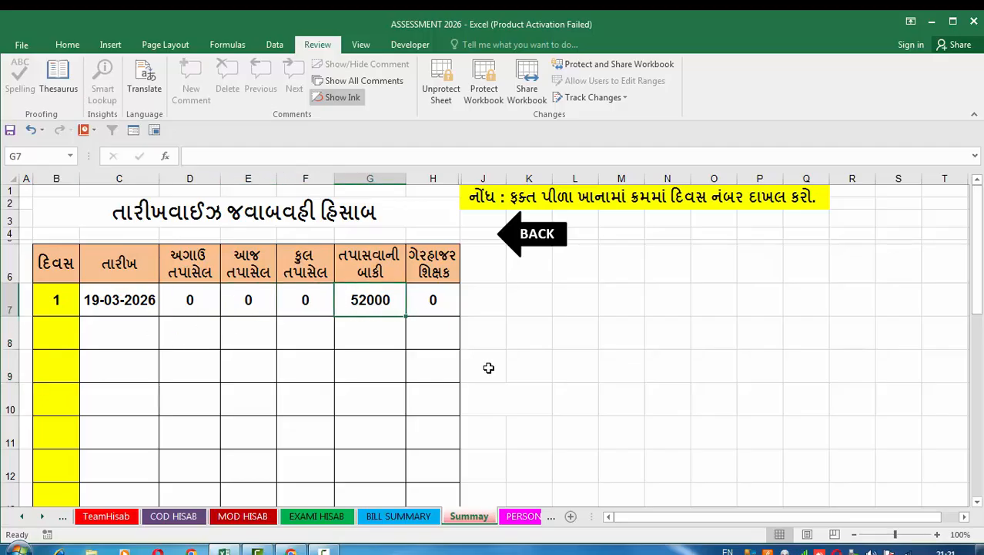
left_click(74, 345)
type("2")
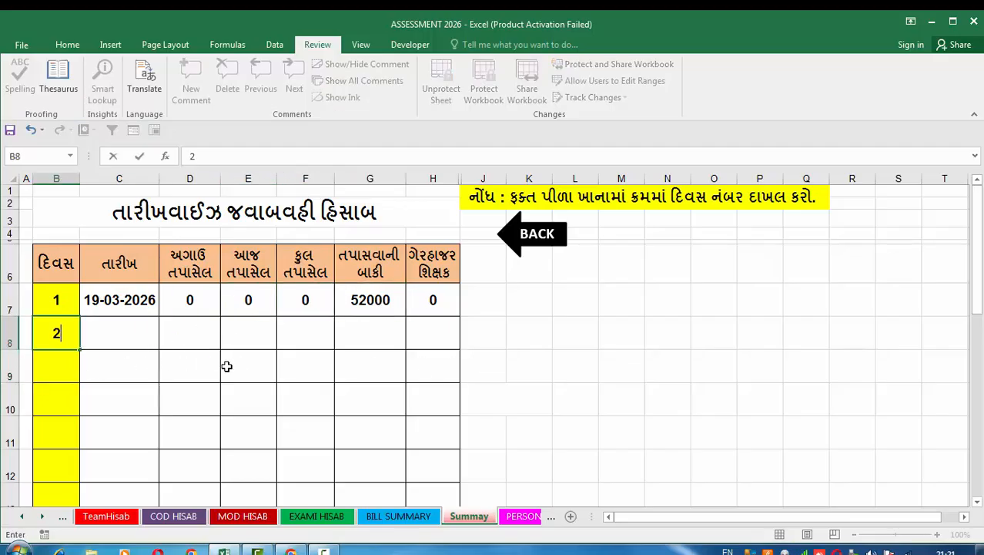
left_click(226, 366)
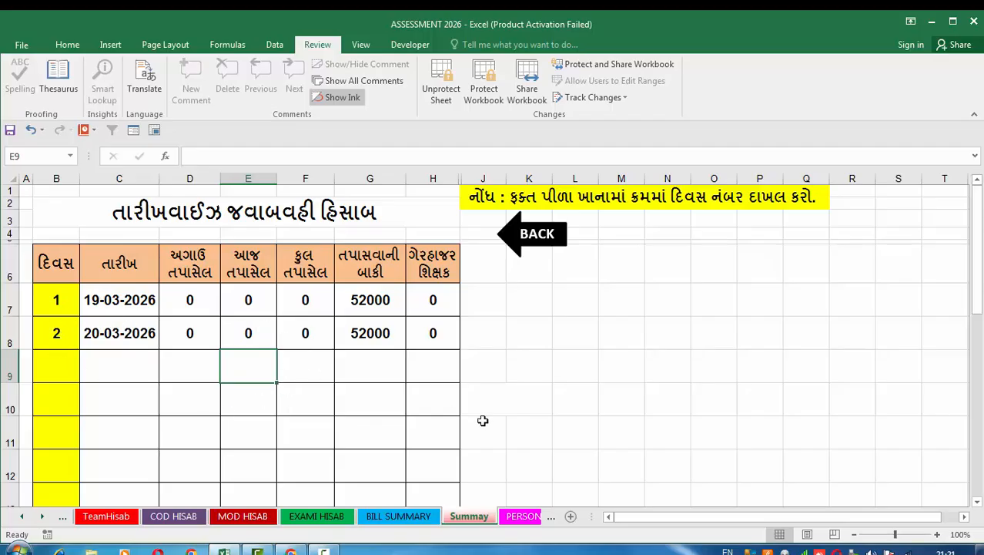
On the PERSONAL sheet, set the yellow register serial number to 6.
left_click(520, 517)
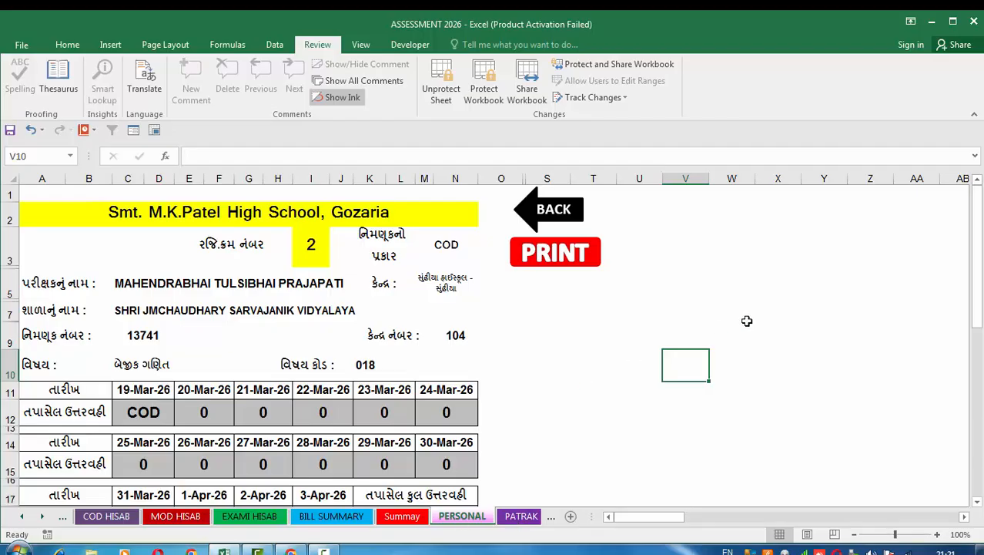
left_click(780, 324)
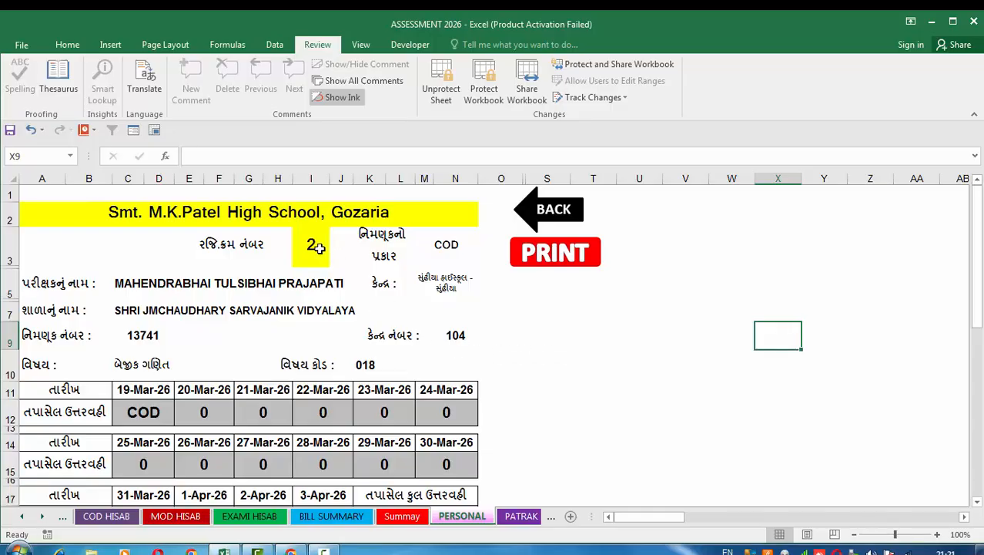
left_click(319, 246)
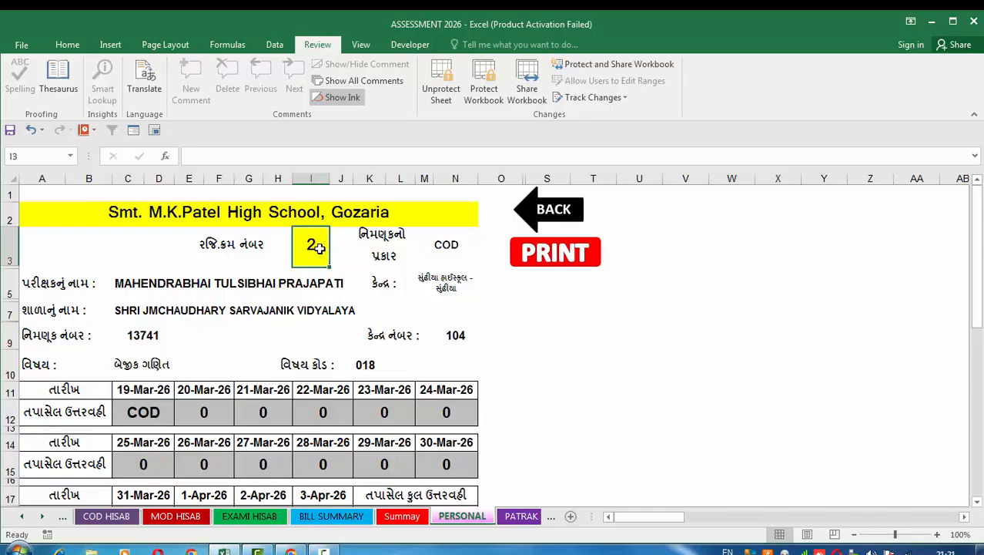
type("6")
left_click(687, 352)
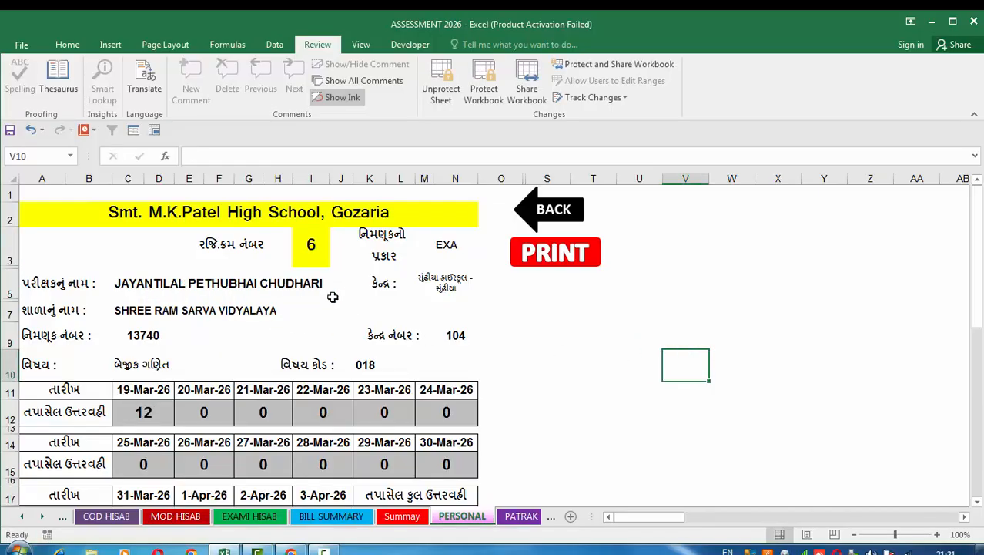
Review the examiner's daily answer-book counts and the itemised payment breakdown down to the rounded total.
scroll(333, 303, "down", 1)
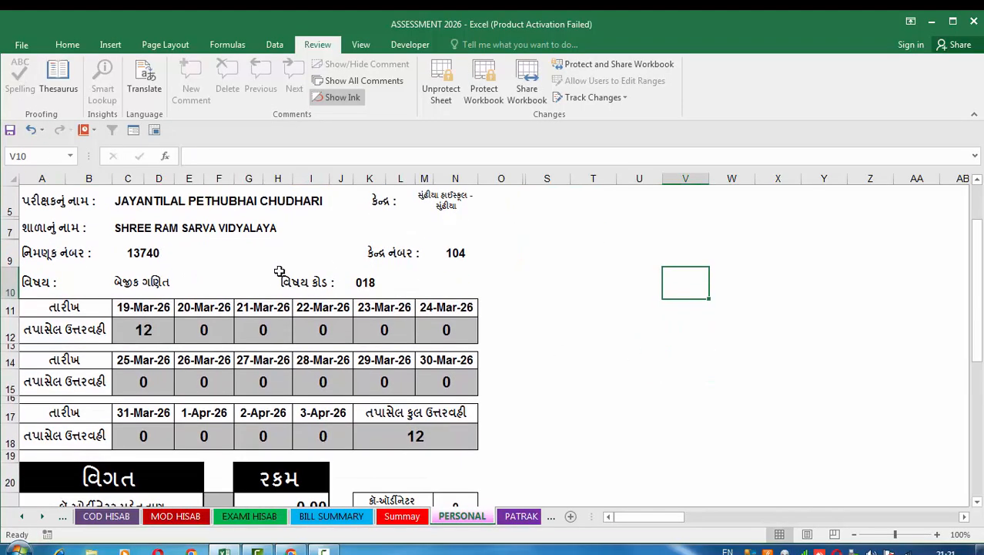
scroll(204, 301, "up", 1)
scroll(204, 324, "down", 1)
scroll(339, 397, "down", 1)
scroll(339, 398, "down", 1)
scroll(335, 397, "down", 1)
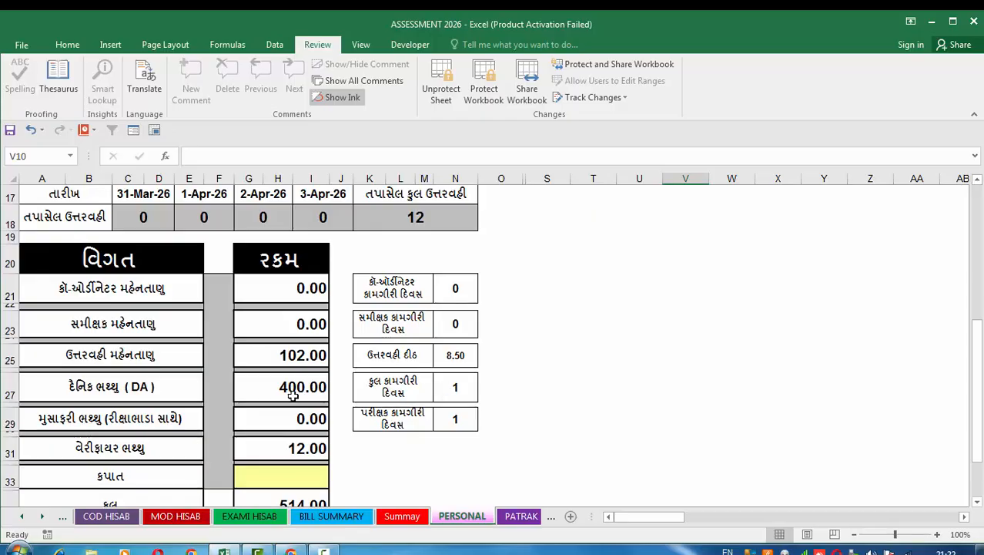
scroll(356, 421, "down", 2)
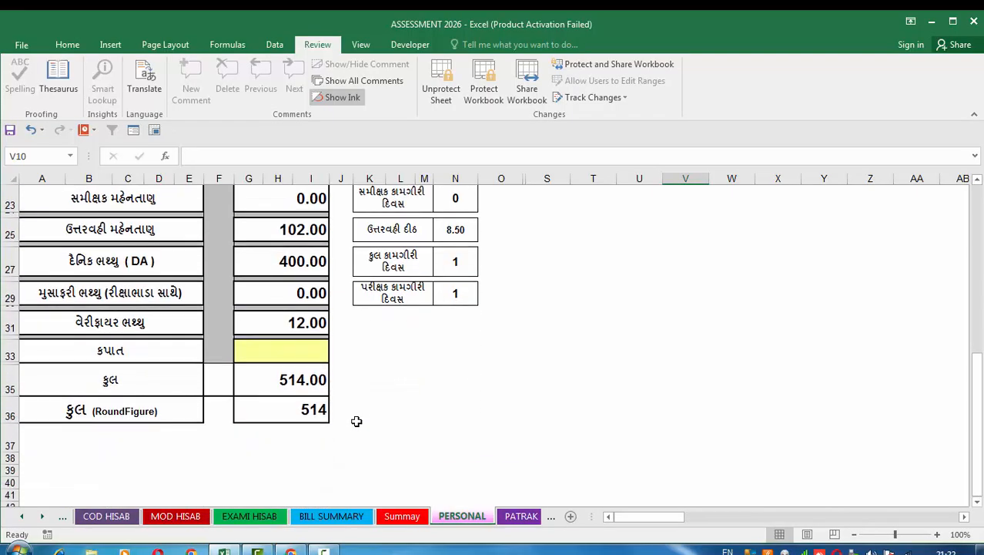
Preview the PERSONAL sheet for printing, and return to the workbook without printing.
left_click(18, 45)
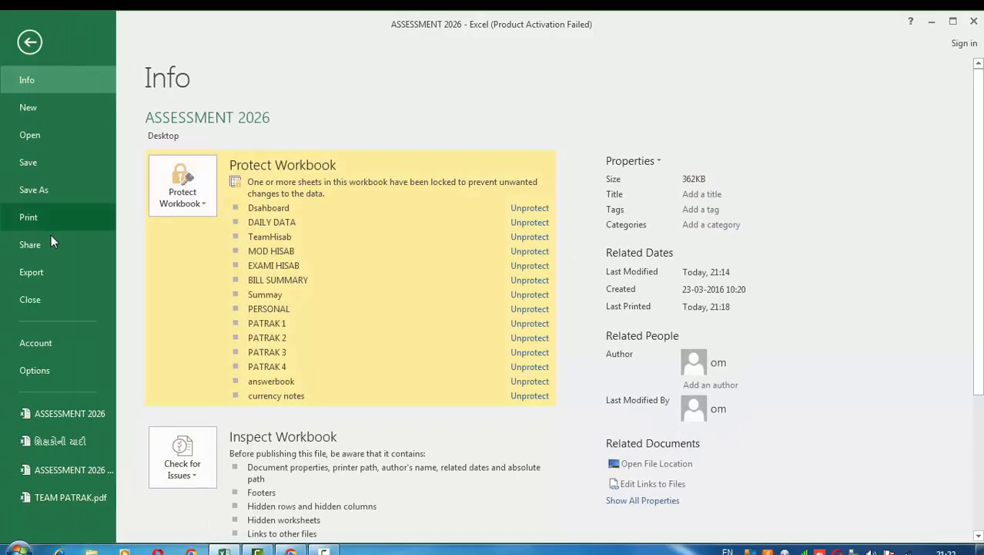
left_click(49, 219)
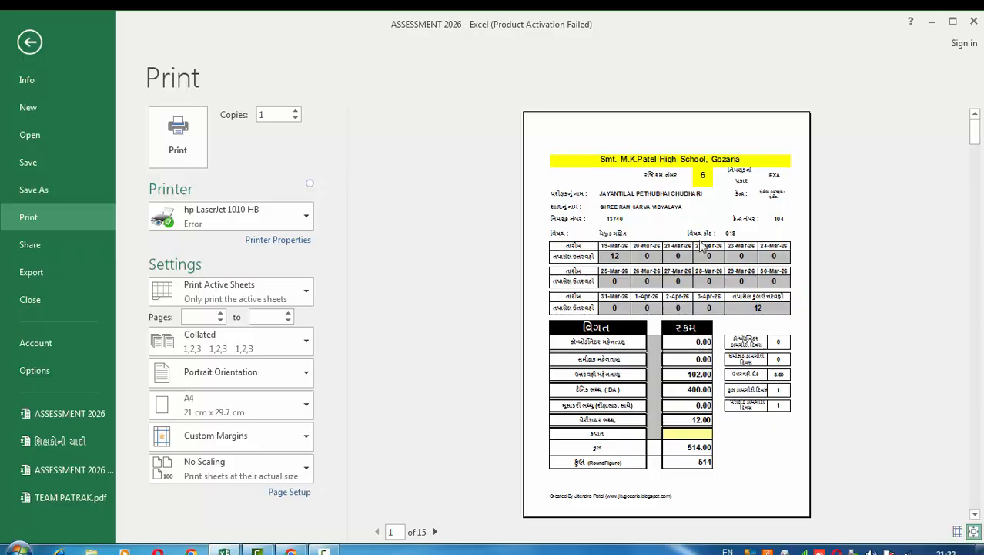
left_click(28, 45)
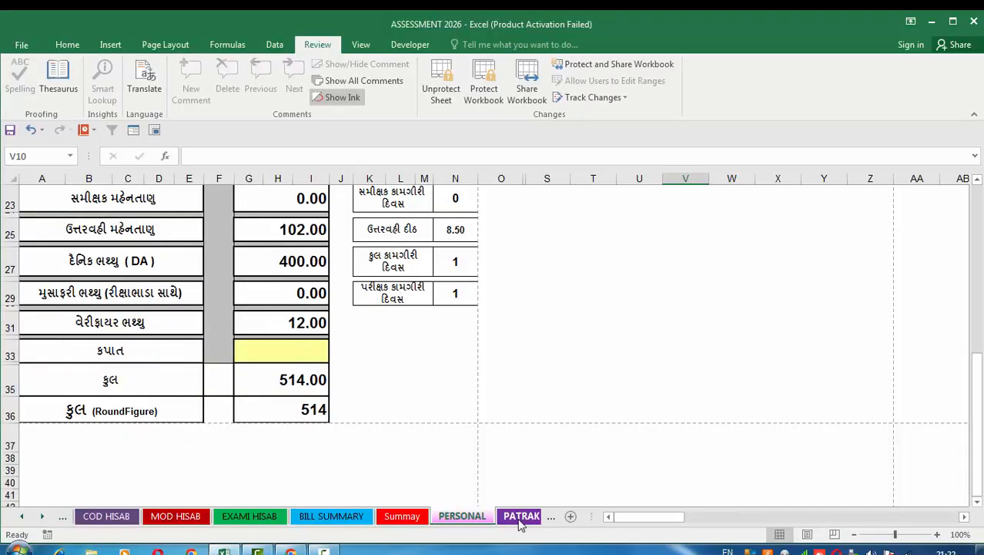
Look over the PATRAK 1 and PATRAK 2 sheets, examining the coordinator and moderator bill tables in PATRAK 1.
left_click(521, 516)
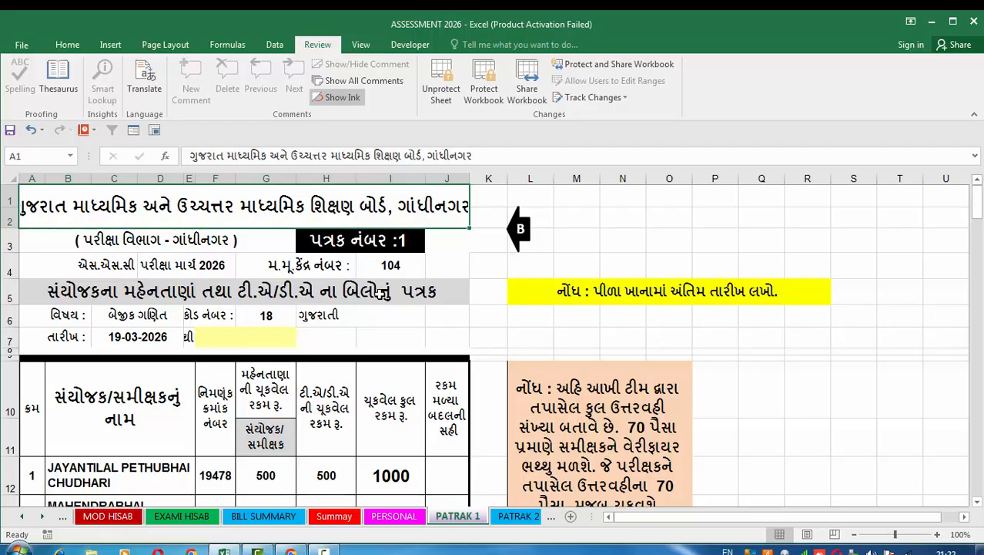
left_click(514, 522)
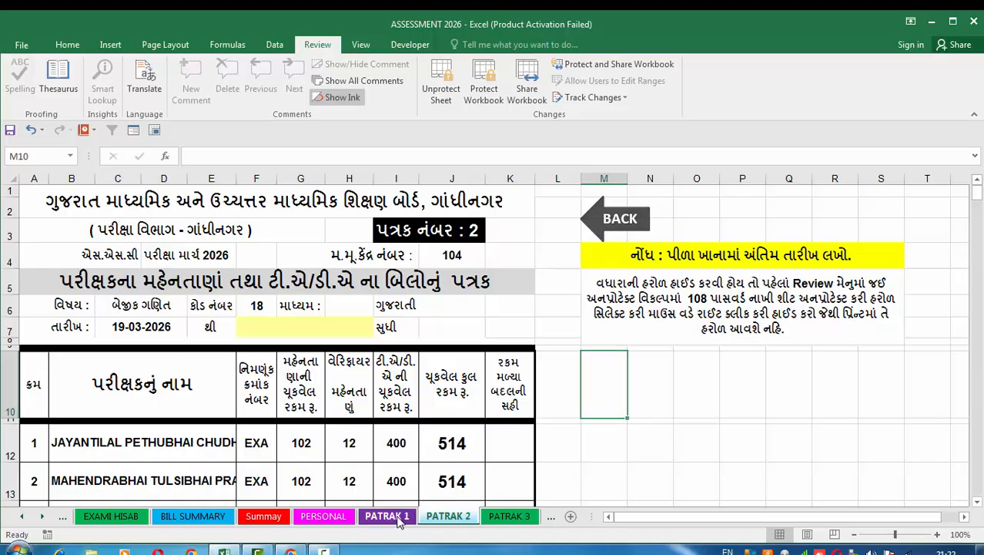
left_click(386, 517)
scroll(164, 341, "down", 5)
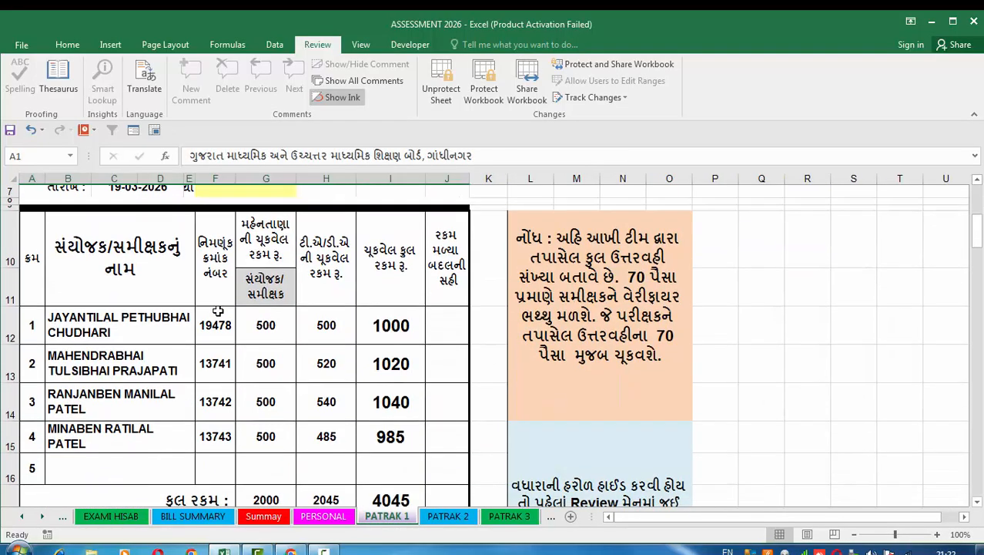
scroll(218, 311, "down", 1)
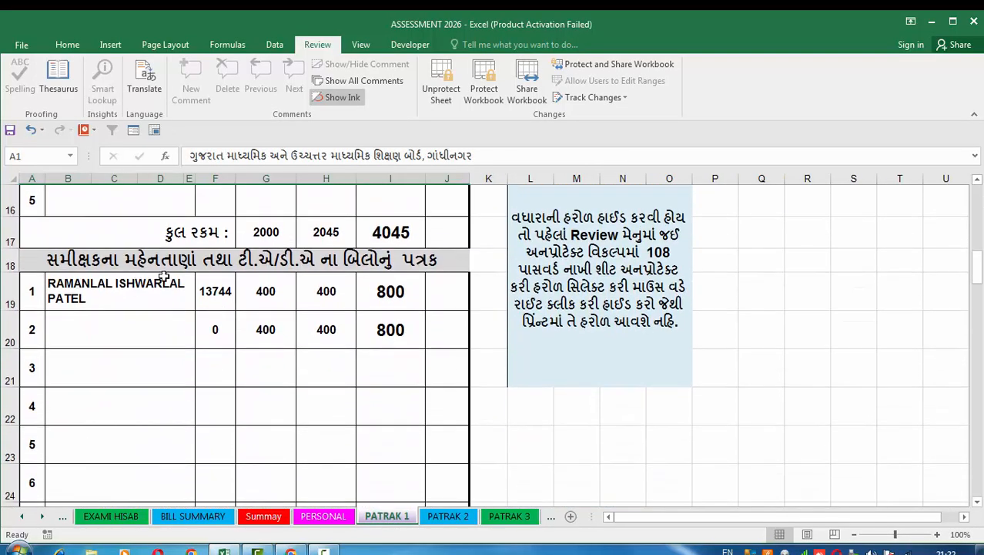
scroll(406, 307, "up", 5)
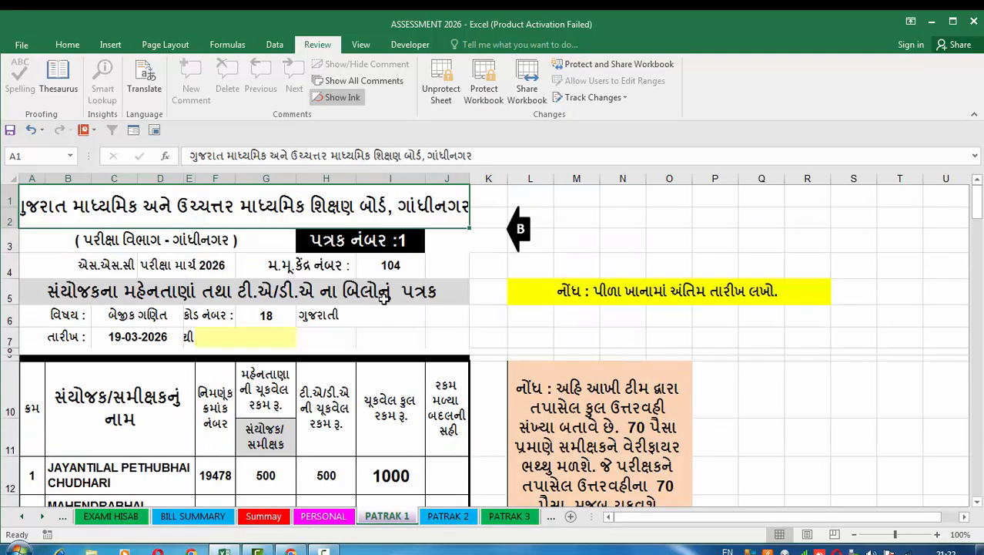
scroll(380, 278, "down", 3)
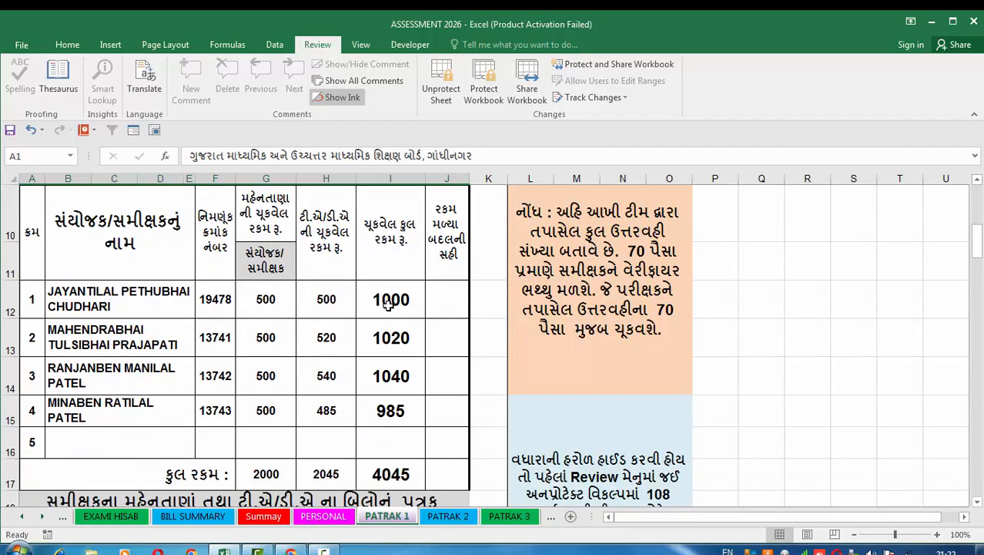
Pass through PATRAK 2 to the PATRAK 3 sheet and look over its yellow end-date and staff name cells.
left_click(447, 516)
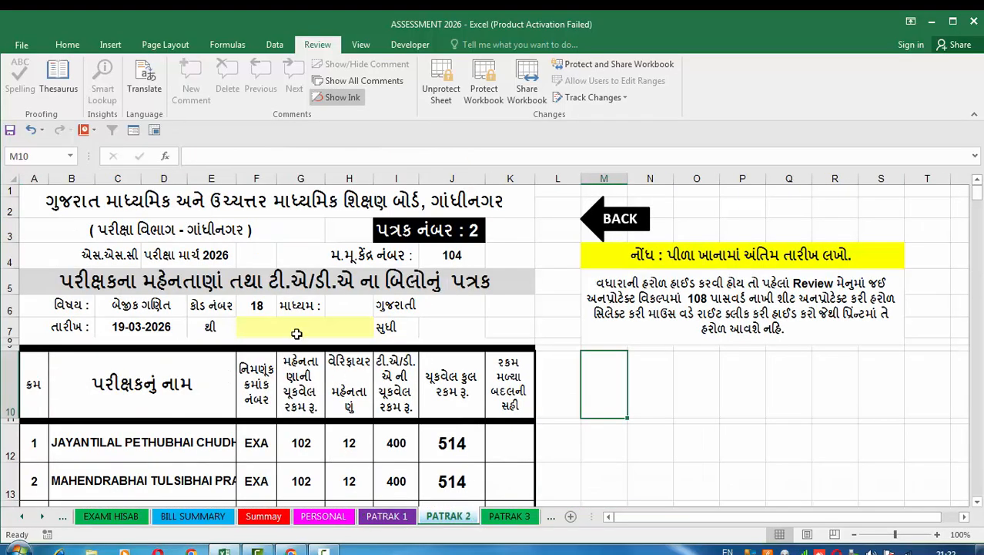
left_click(508, 519)
scroll(345, 367, "up", 6)
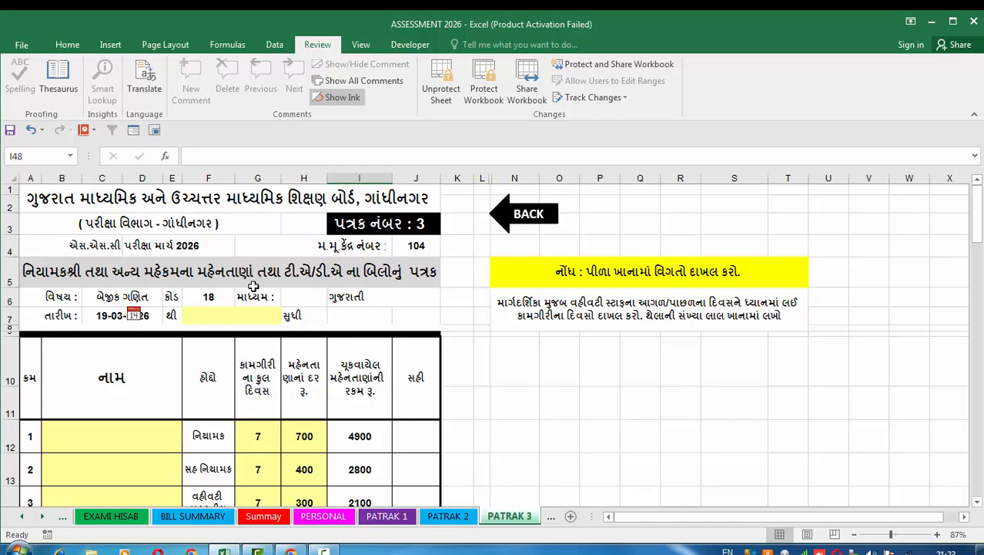
left_click(198, 321)
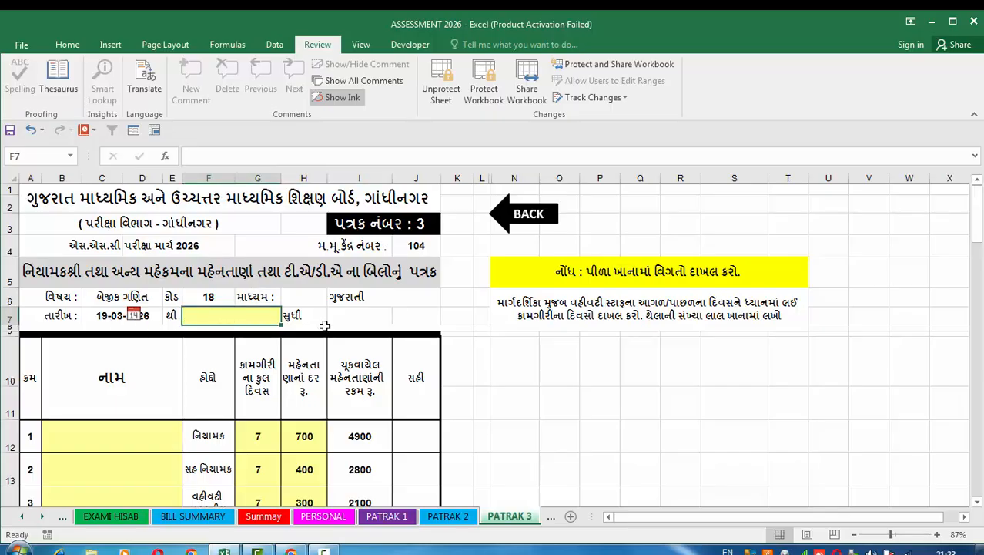
scroll(324, 323, "down", 2)
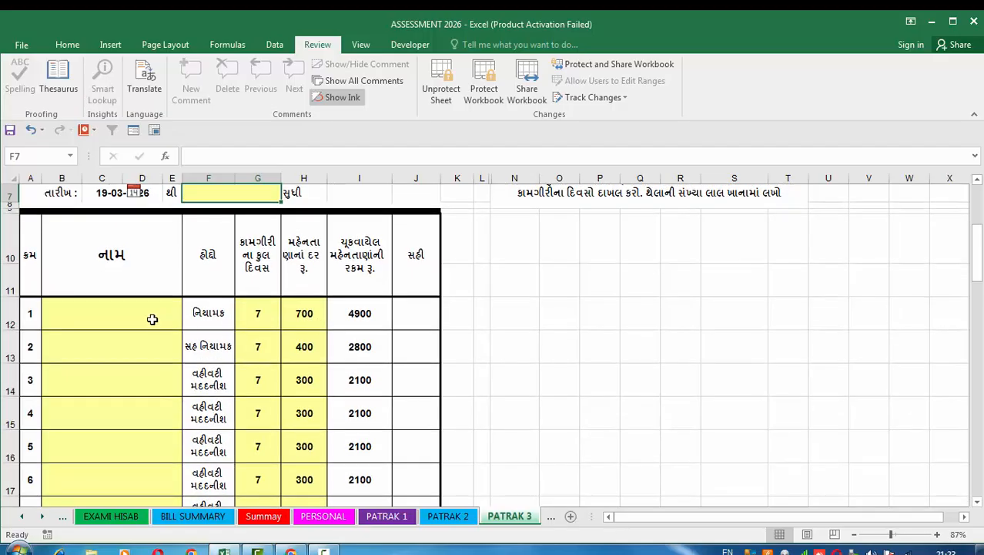
left_click(133, 314)
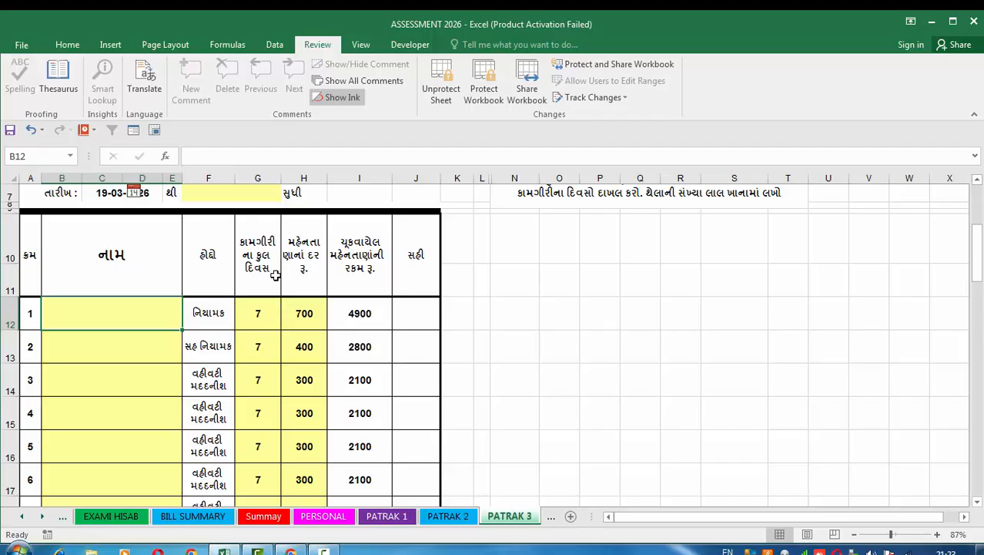
On PATRAK 3, set the total working days for the નિયામક in serial row 1 to 4.
left_click(259, 312)
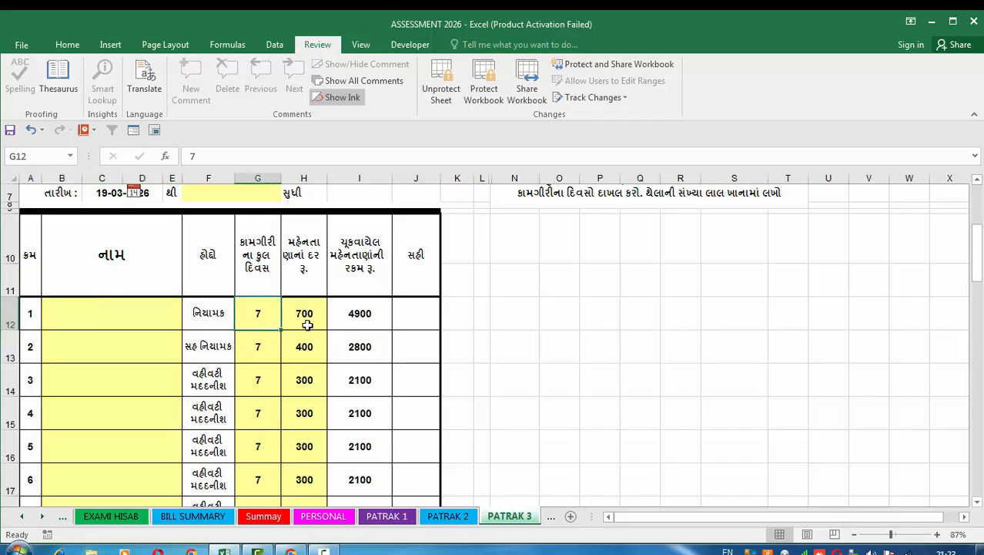
type("4")
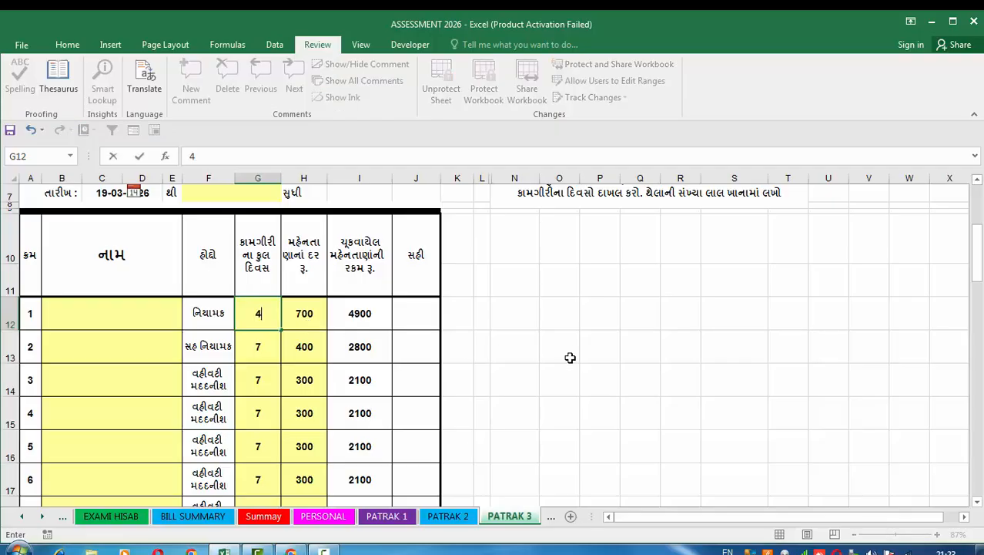
left_click(570, 358)
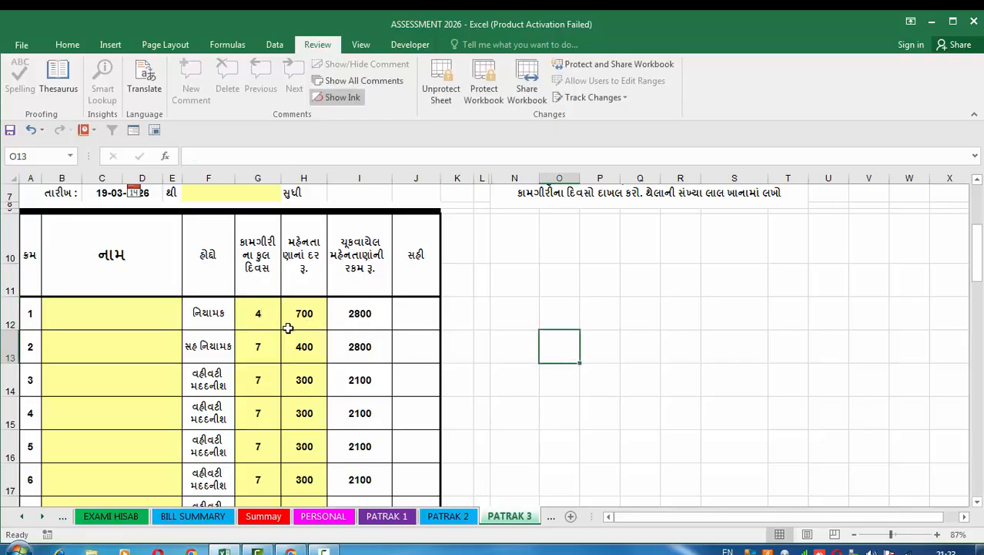
Set the total working days for the નિયામક in serial row 1 to 58.
left_click(264, 319)
type("58")
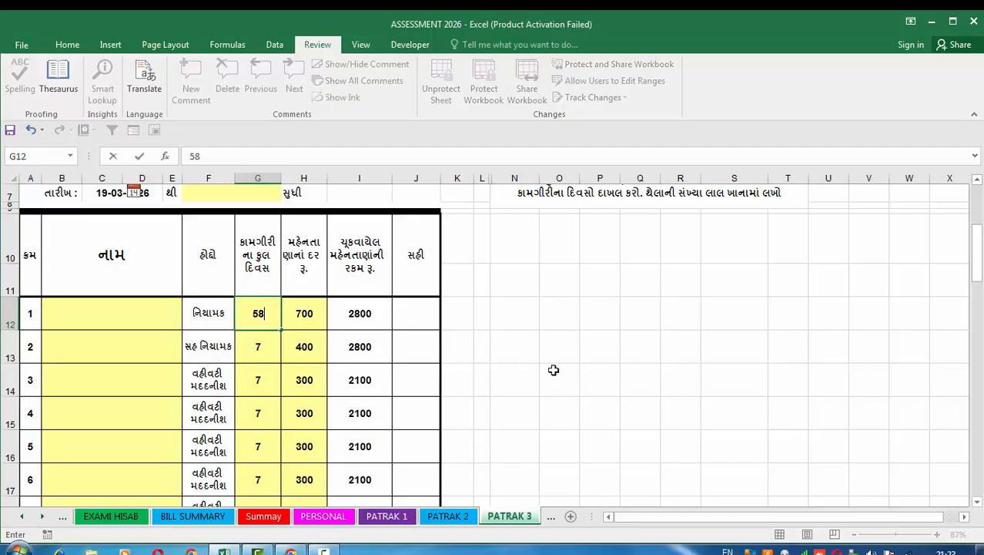
left_click(555, 370)
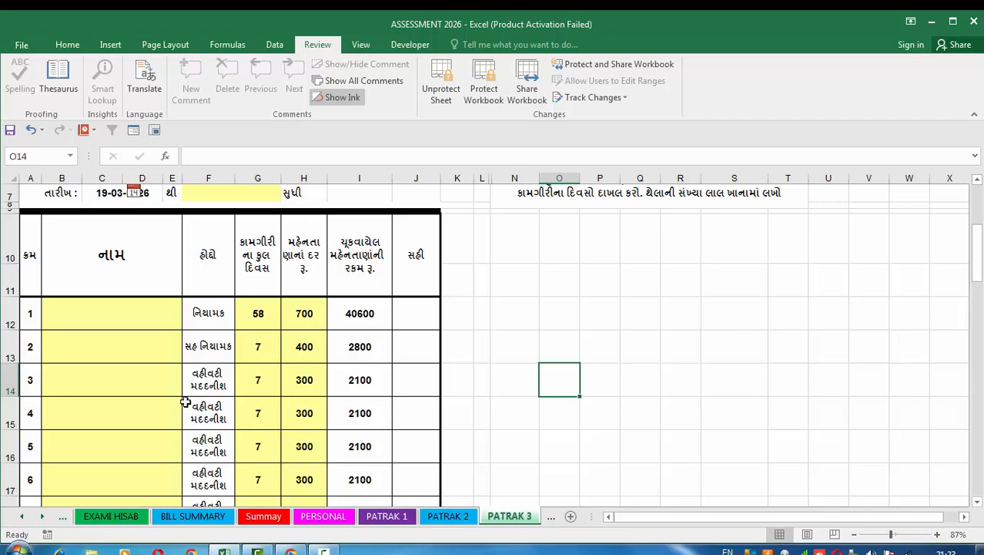
Set the working days of the administrative assistant (વહીવટી મદદનીશ) in serial row 5 to 0.
scroll(184, 401, "down", 1)
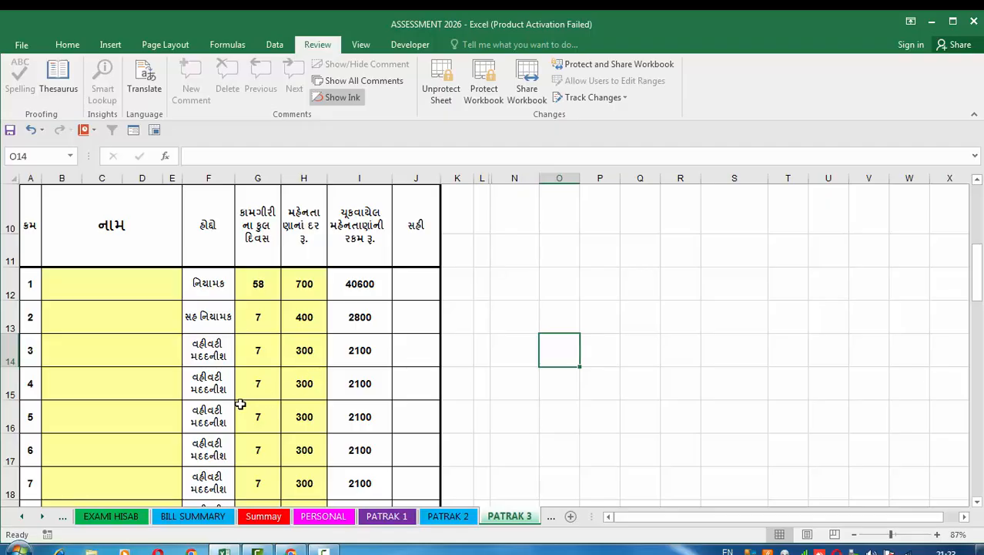
scroll(288, 411, "down", 2)
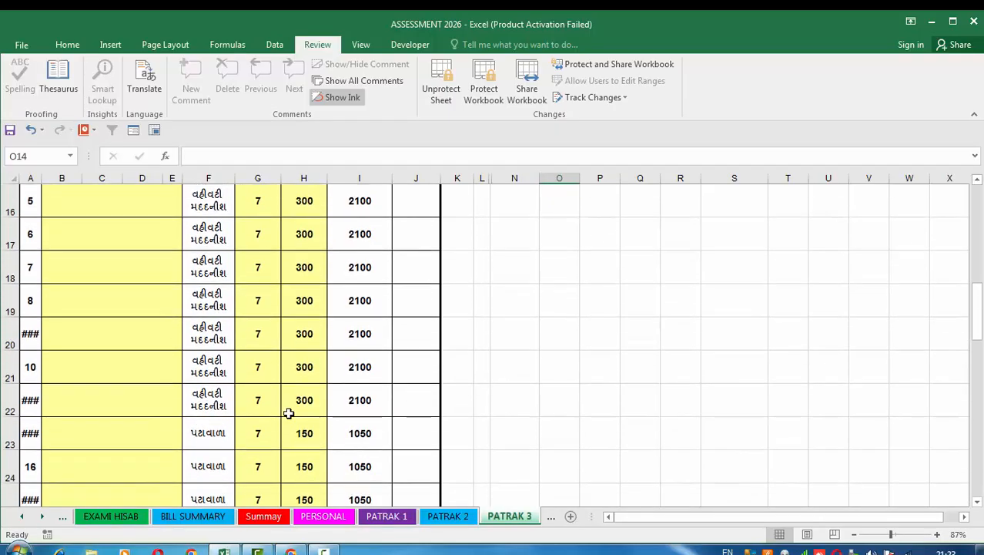
scroll(227, 293, "up", 1)
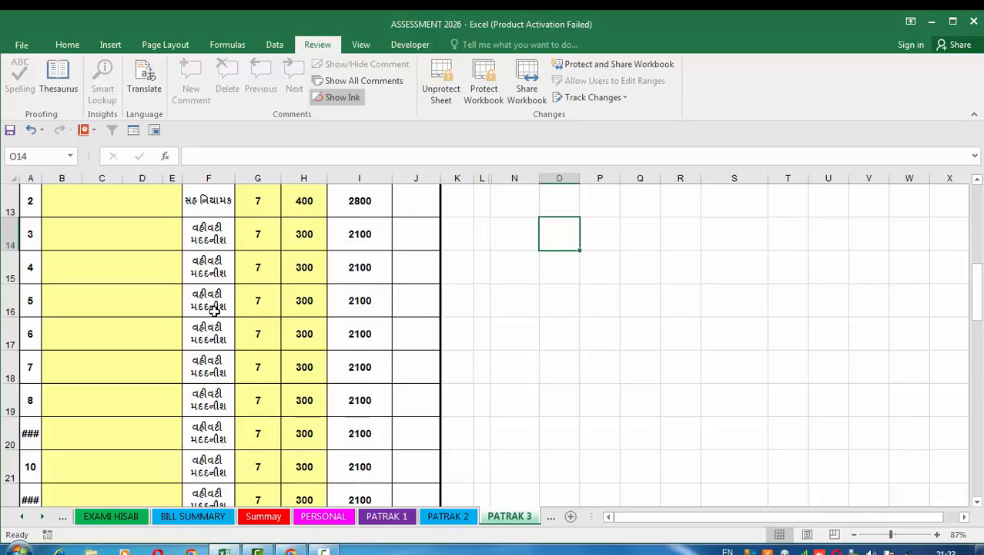
left_click(266, 309)
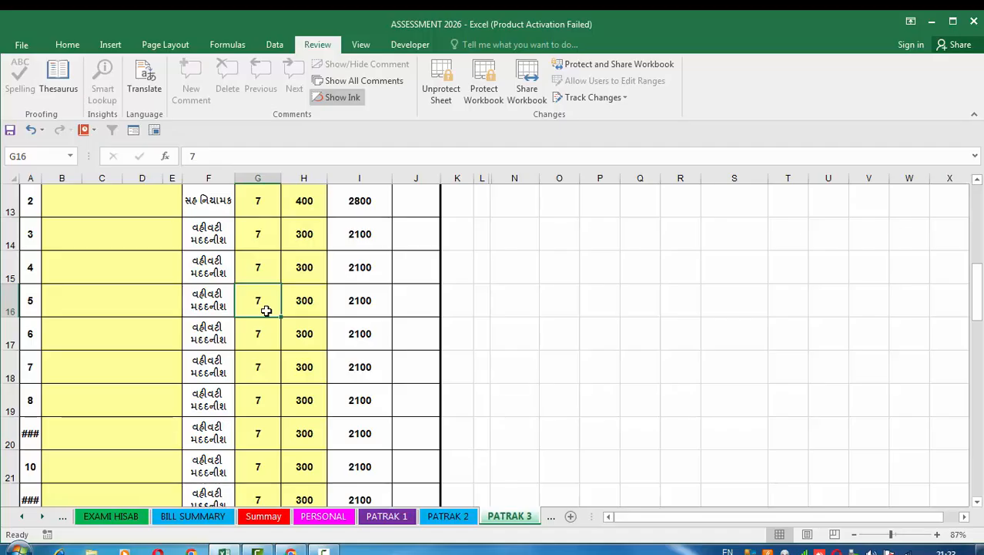
type("0")
left_click(606, 357)
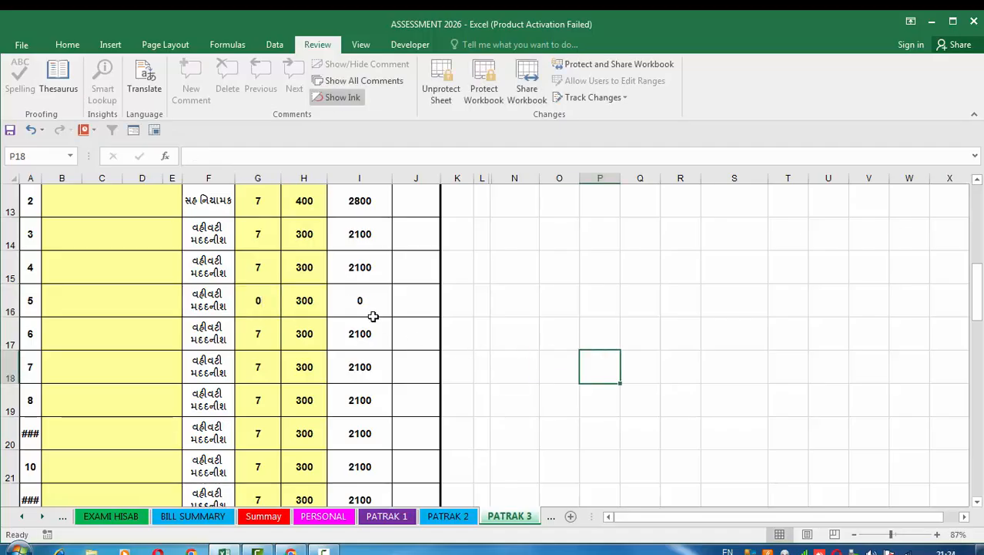
Try to edit the designation of the administrative assistant in serial row 5, and dismiss the resulting dialog.
left_click(221, 306)
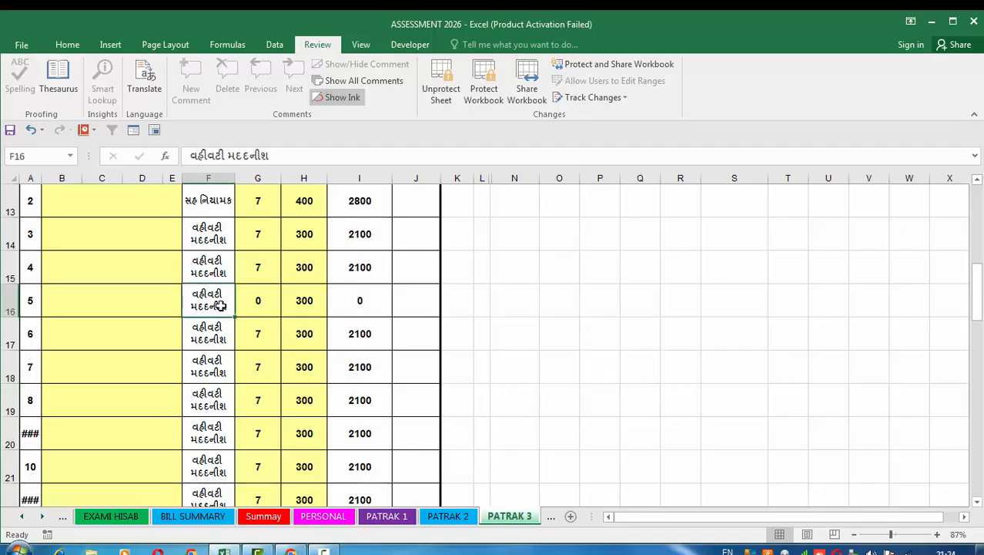
double_click(220, 305)
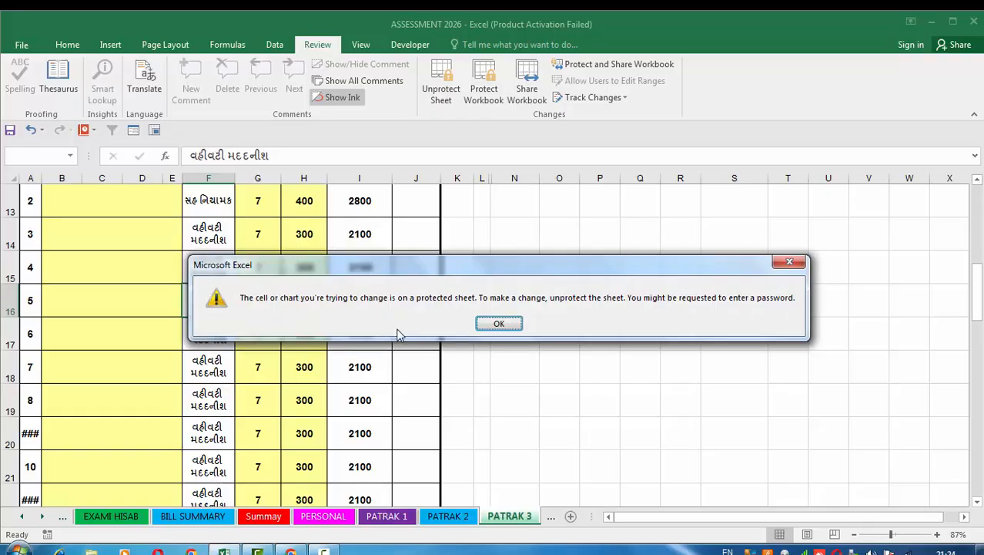
left_click(497, 325)
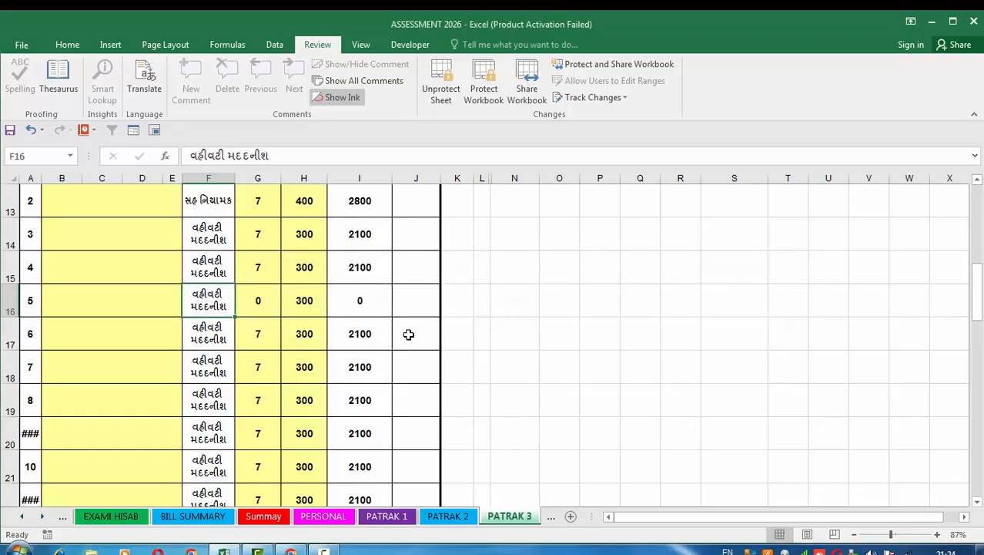
Review the remaining PATRAK 3 staff rows, including the accountant's lump sum and the miscellaneous expense amount.
scroll(413, 292, "down", 2)
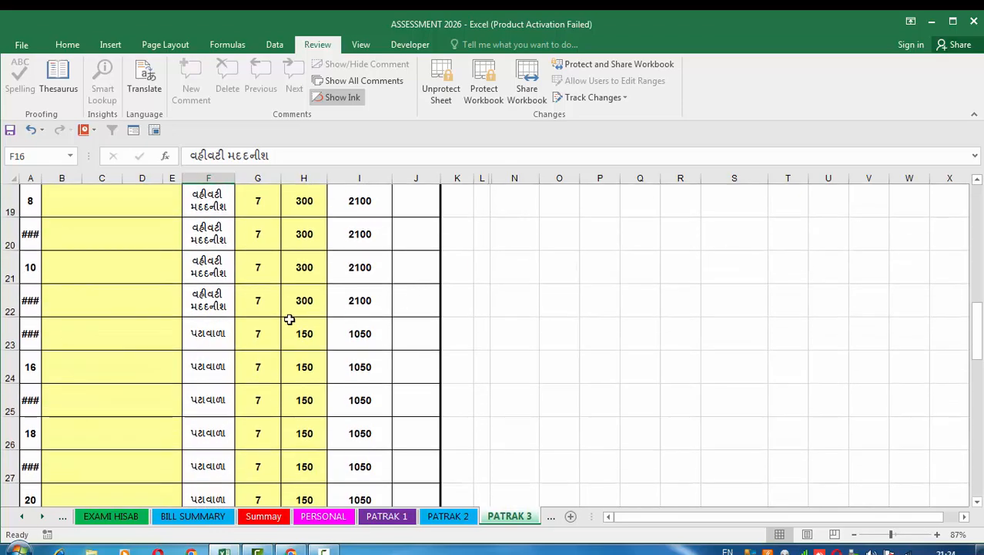
scroll(289, 318, "down", 1)
scroll(286, 322, "down", 2)
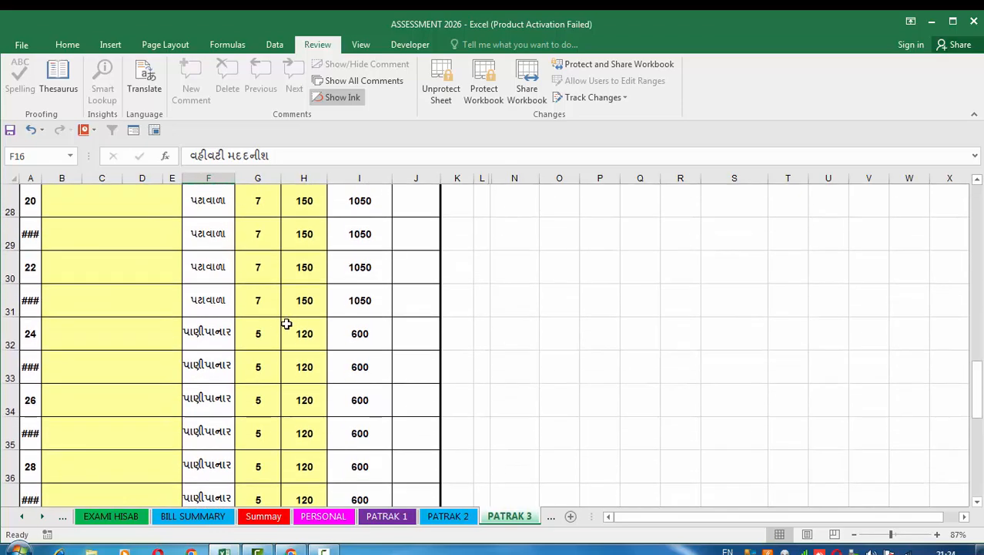
scroll(288, 325, "down", 2)
scroll(275, 399, "down", 1)
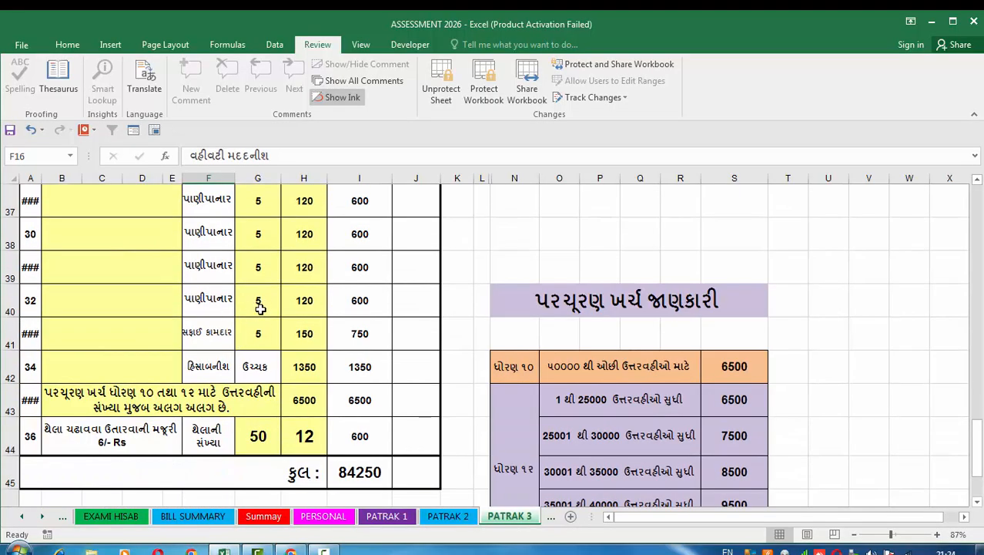
left_click(307, 370)
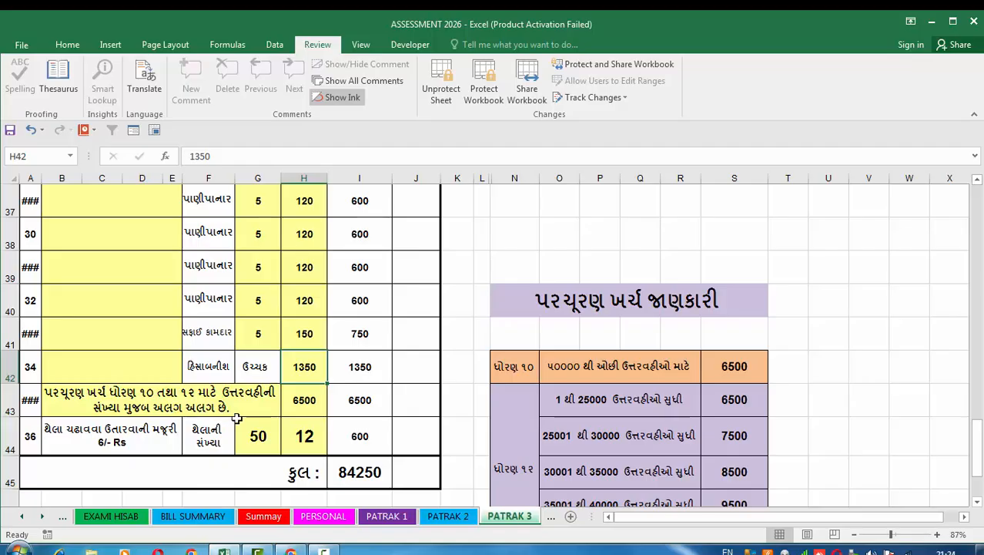
left_click(304, 400)
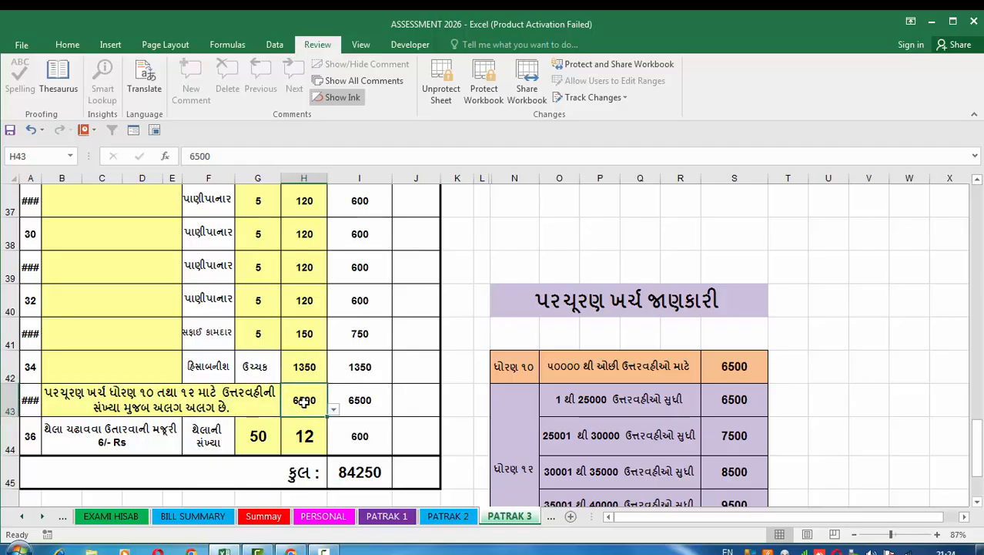
Set the number of bags in the loading and unloading wages row to 60.
left_click(261, 440)
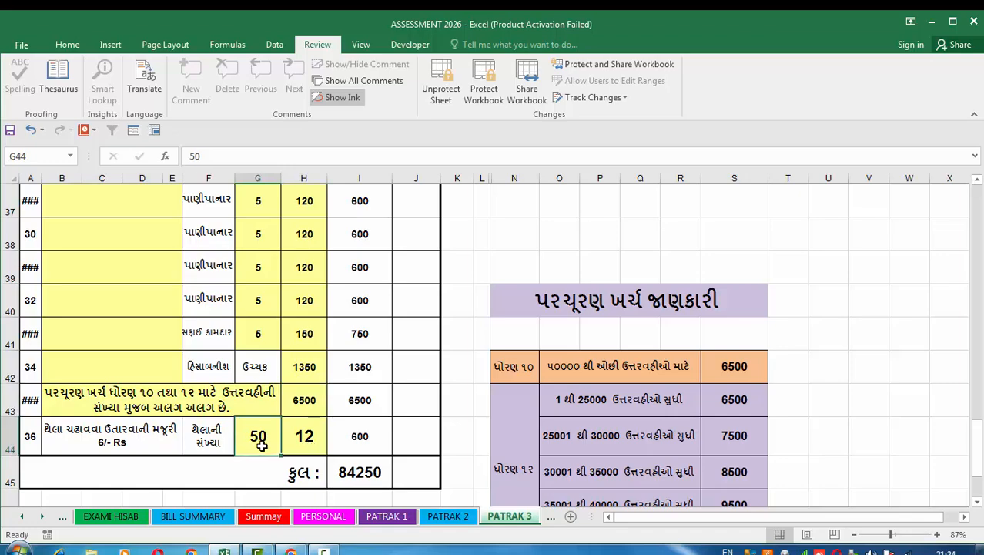
type("60")
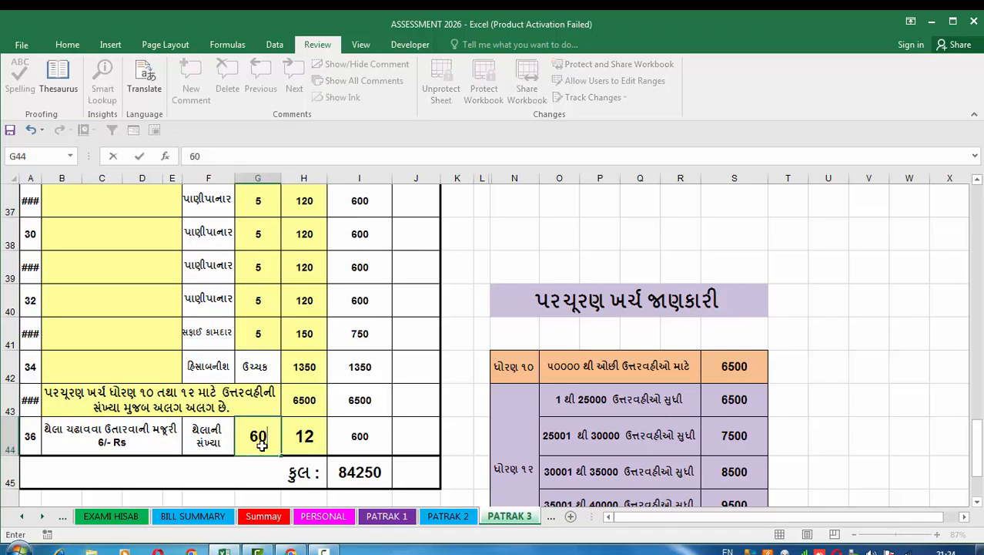
left_click(459, 435)
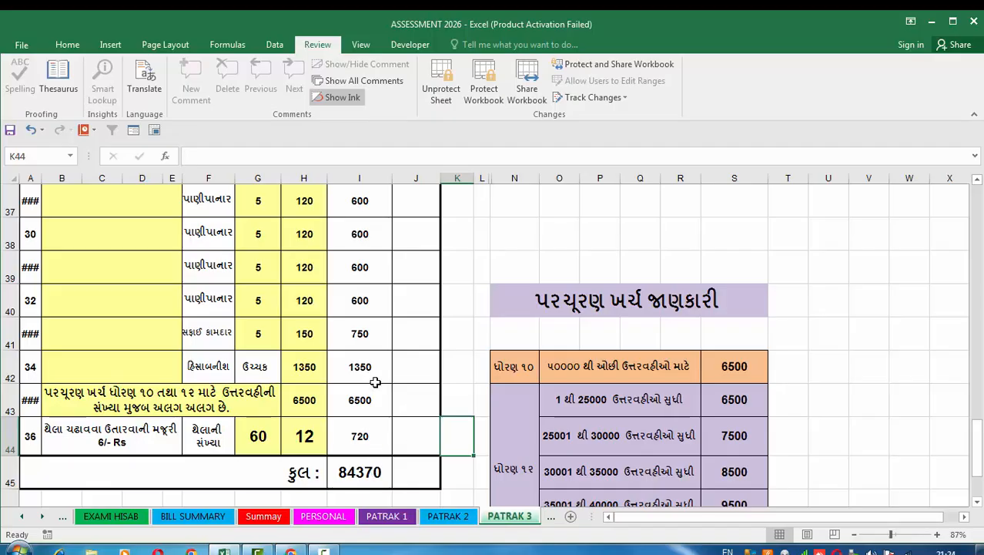
Recheck the PATRAK 3 form from its header down, and examine the miscellaneous expense rate table for standards 10 and 12.
scroll(340, 420, "up", 1)
scroll(340, 421, "up", 12)
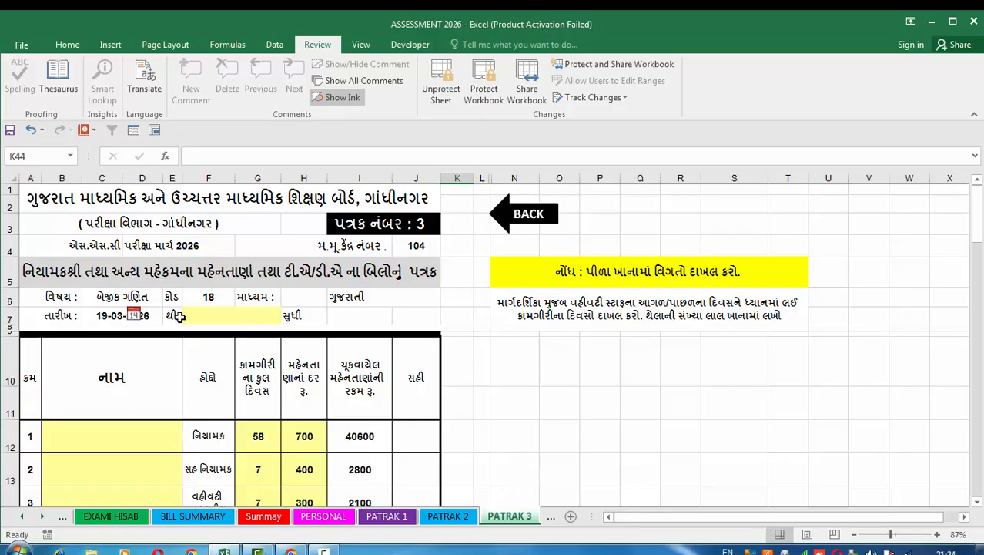
scroll(263, 330, "down", 9)
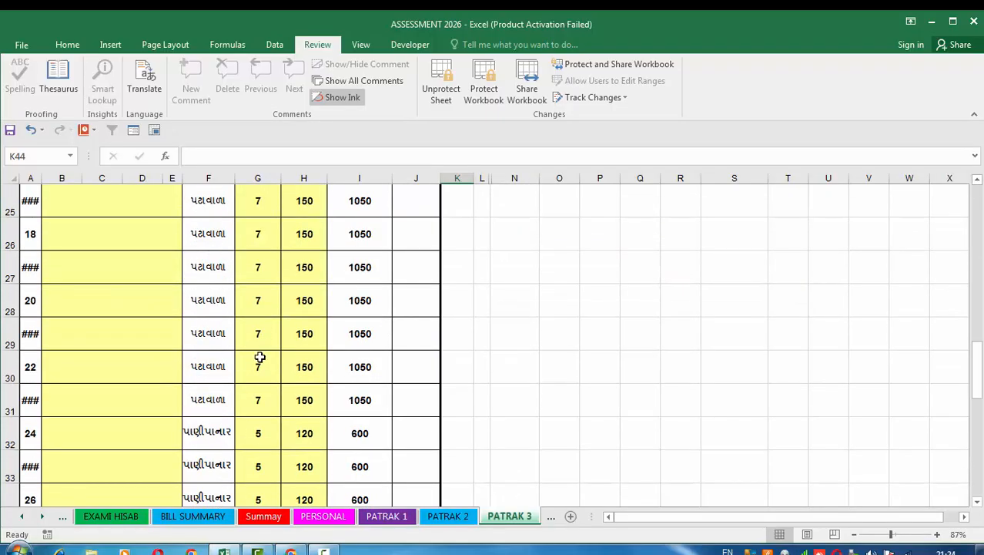
scroll(281, 360, "down", 5)
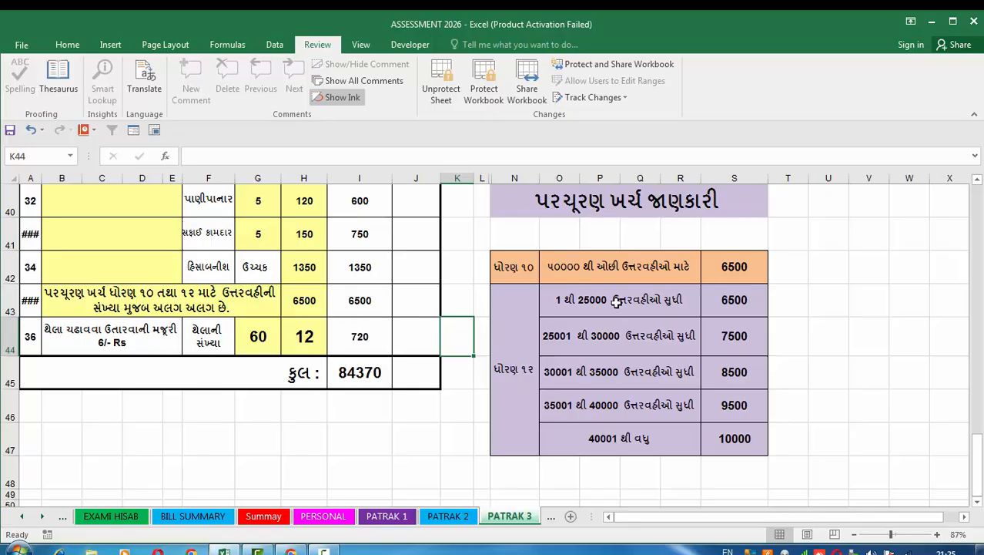
scroll(657, 350, "up", 8)
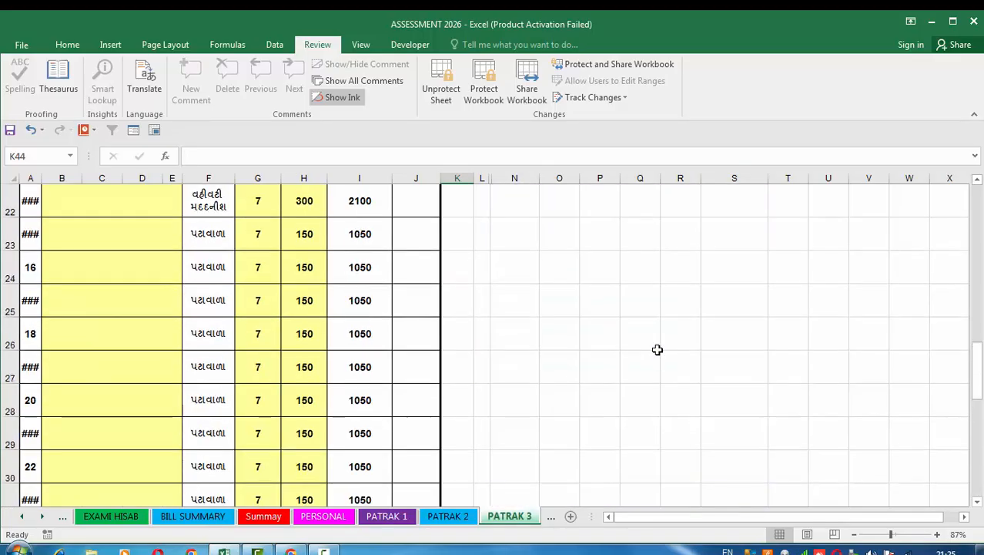
scroll(657, 350, "down", 10)
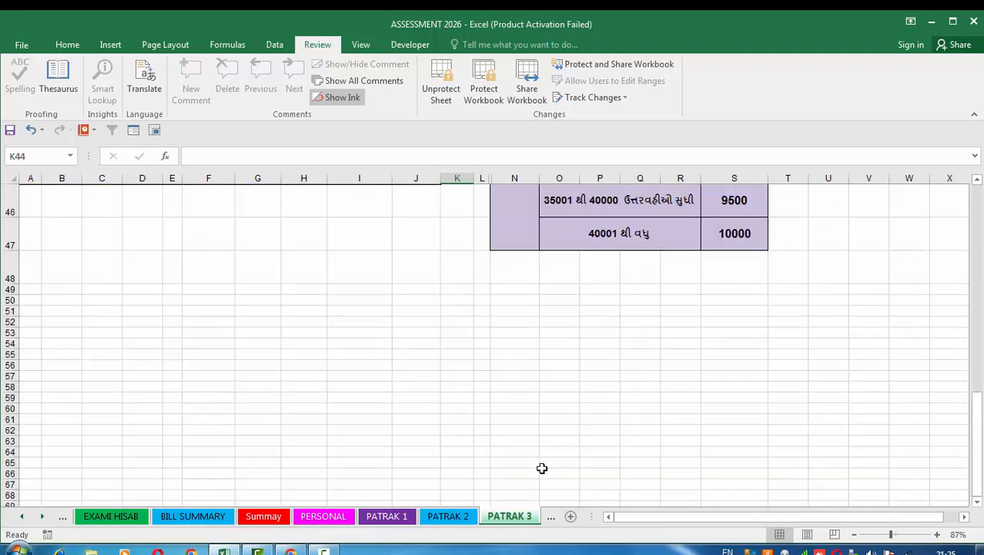
Look over the PATRAK 4 miscellaneous expense sheet from its header to the bill and voucher table, briefly revisiting PATRAK 3.
left_click(550, 517)
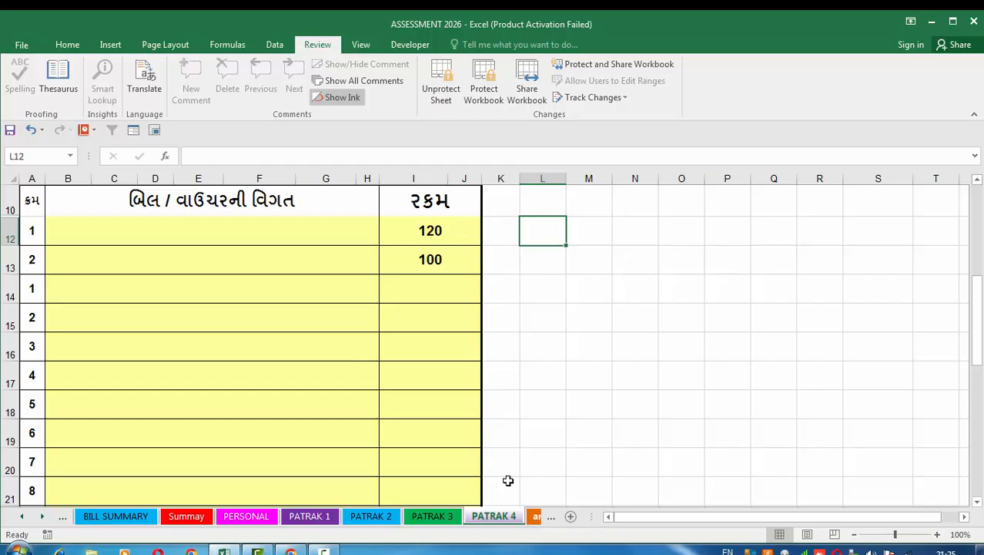
scroll(508, 479, "up", 3)
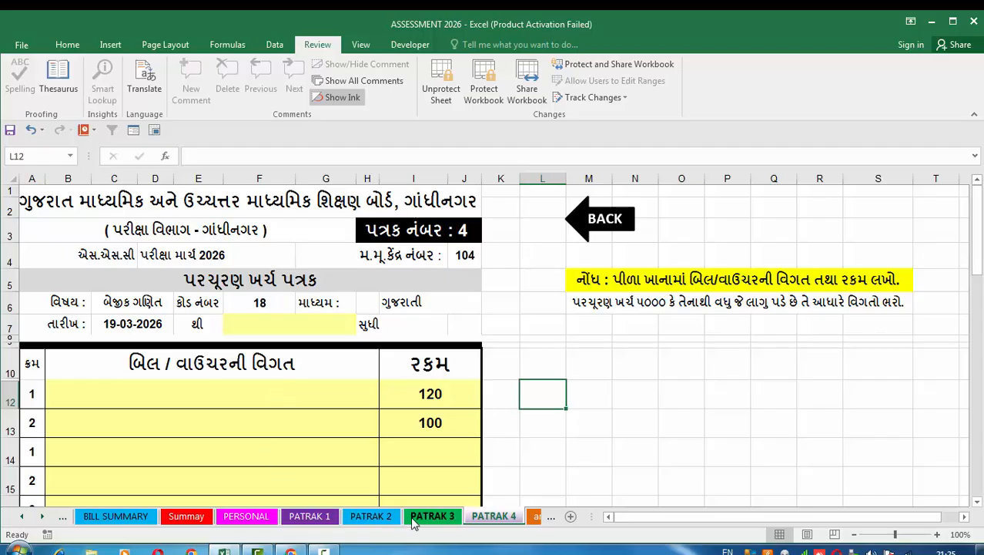
left_click(414, 523)
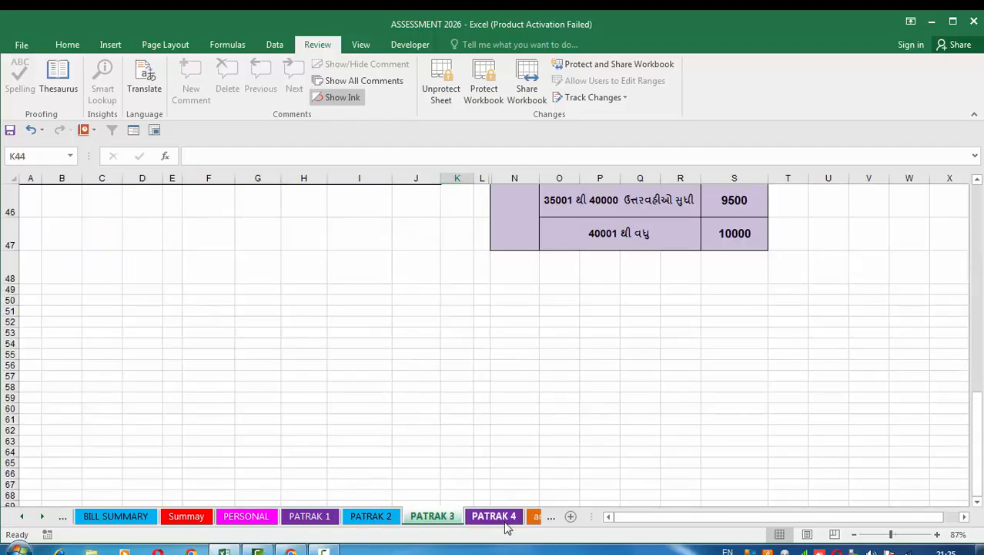
left_click(508, 524)
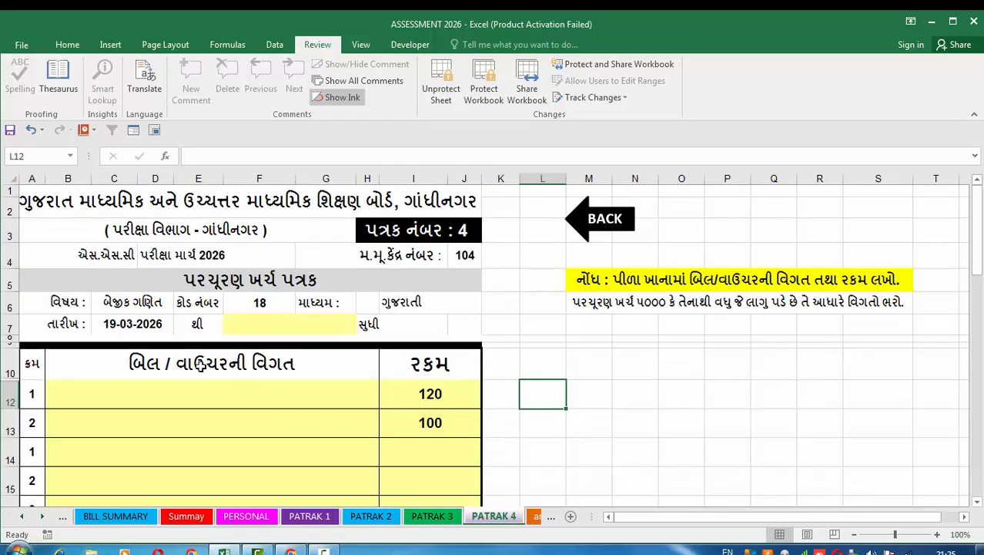
Look over the answerbook account sheet, and examine the currency notes calculator's 500, 100 and 50 note breakdown for team 1.
left_click(530, 521)
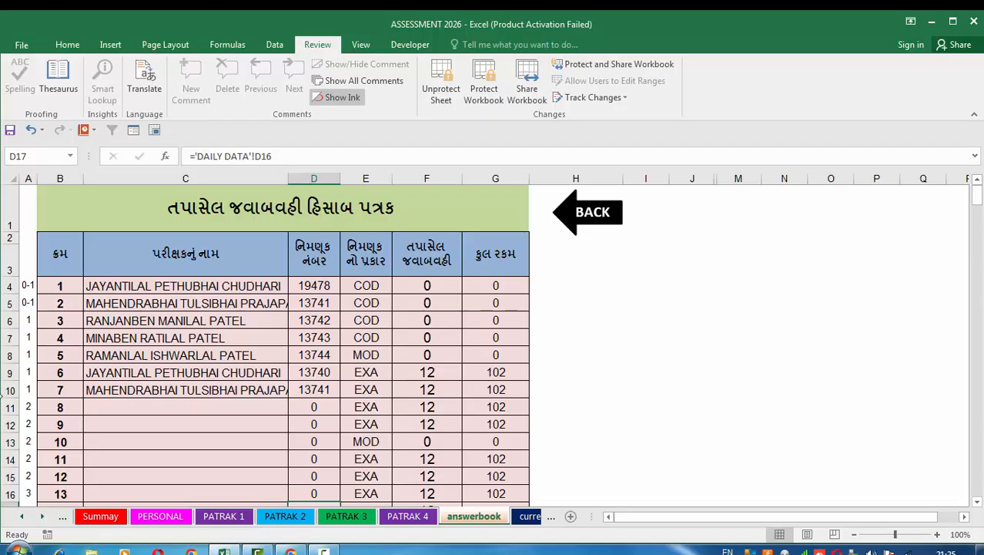
left_click(530, 517)
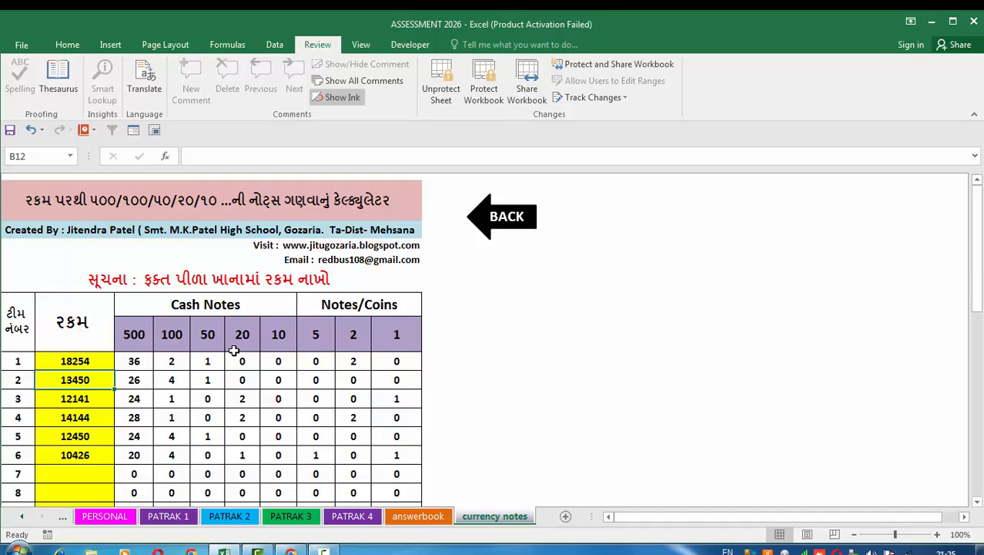
left_click(92, 362)
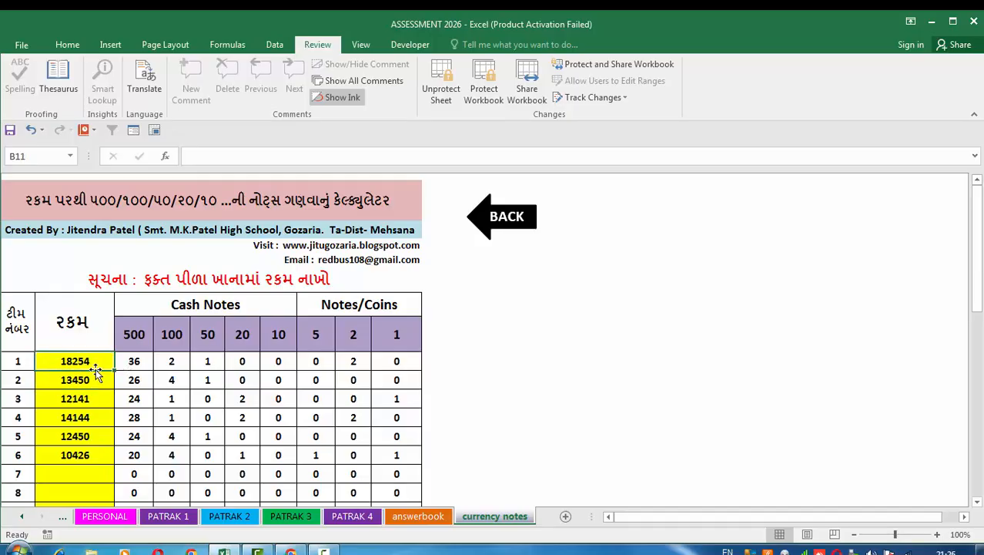
left_click(68, 46)
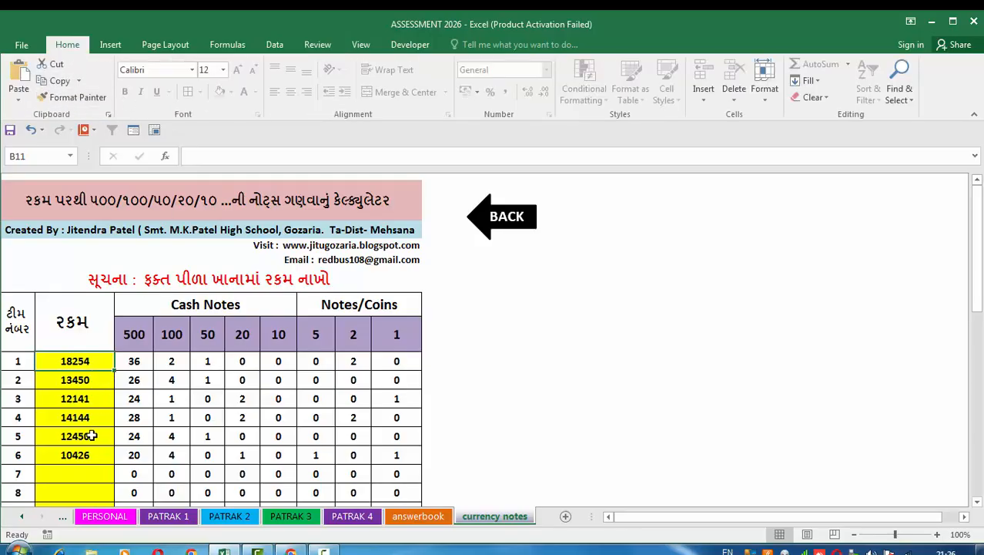
left_click(134, 364)
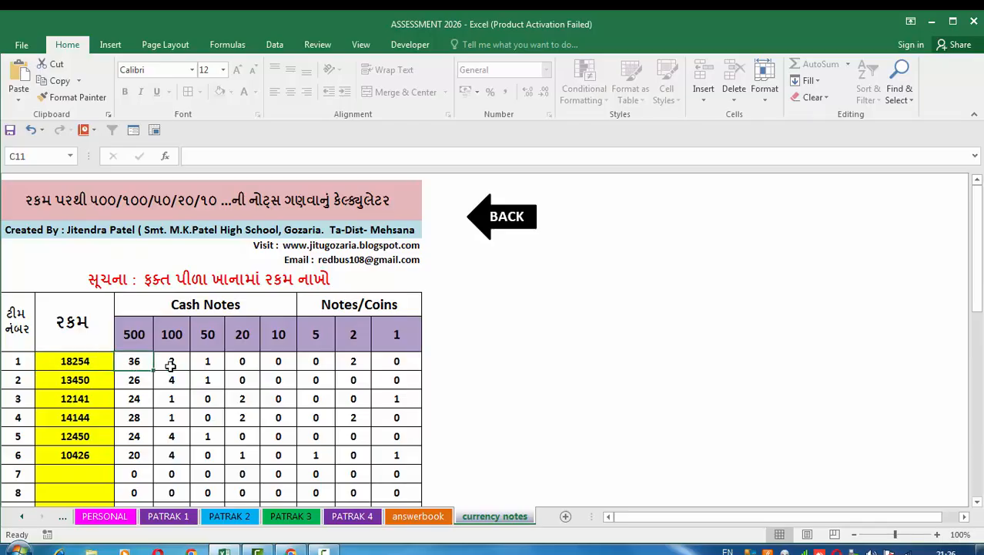
left_click(172, 361)
left_click(207, 362)
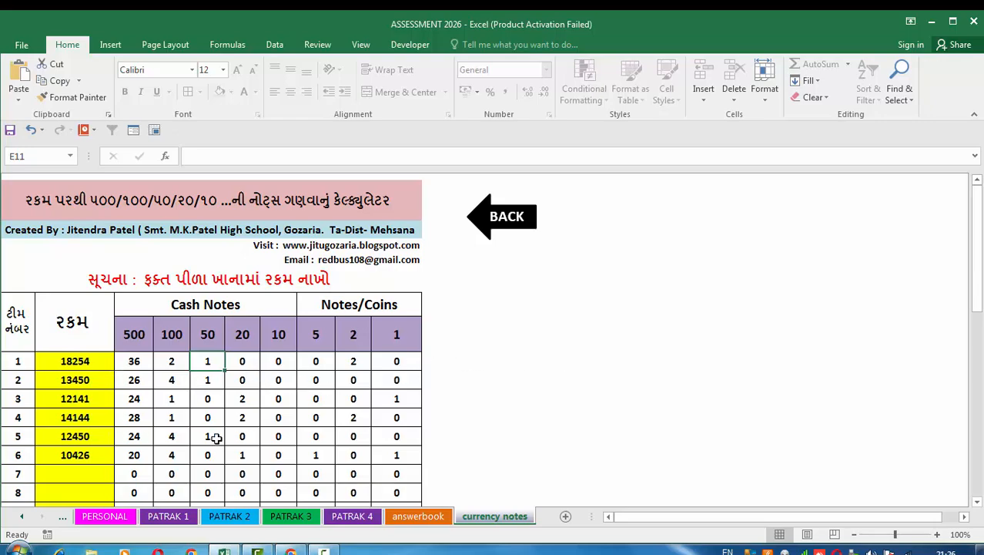
scroll(214, 437, "down", 9)
scroll(234, 420, "up", 9)
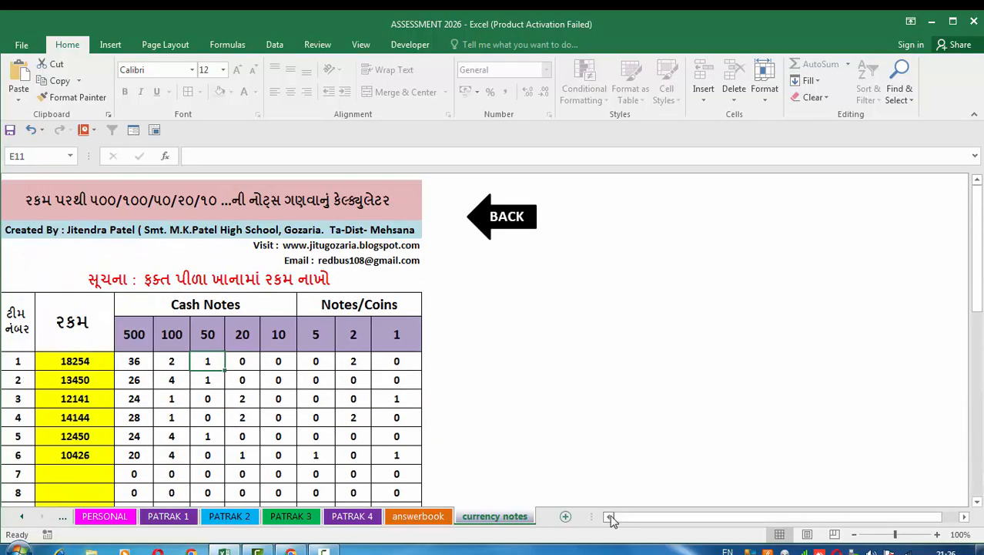
Revisit the MAIN DATA SHEET header fields, notes and examiner rows, and look at the NAME sheet's teacher list and instructions.
left_click(23, 516)
left_click(23, 517)
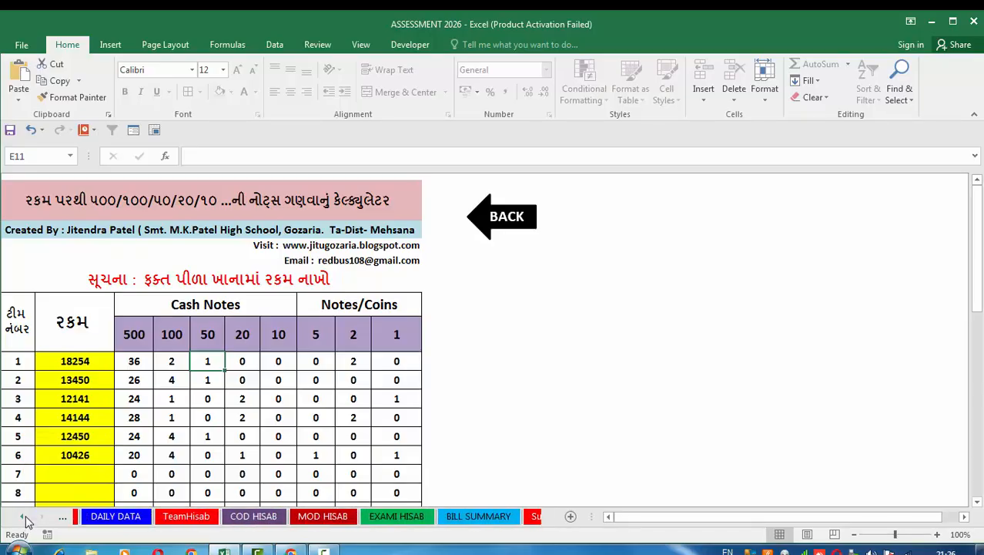
left_click(24, 518)
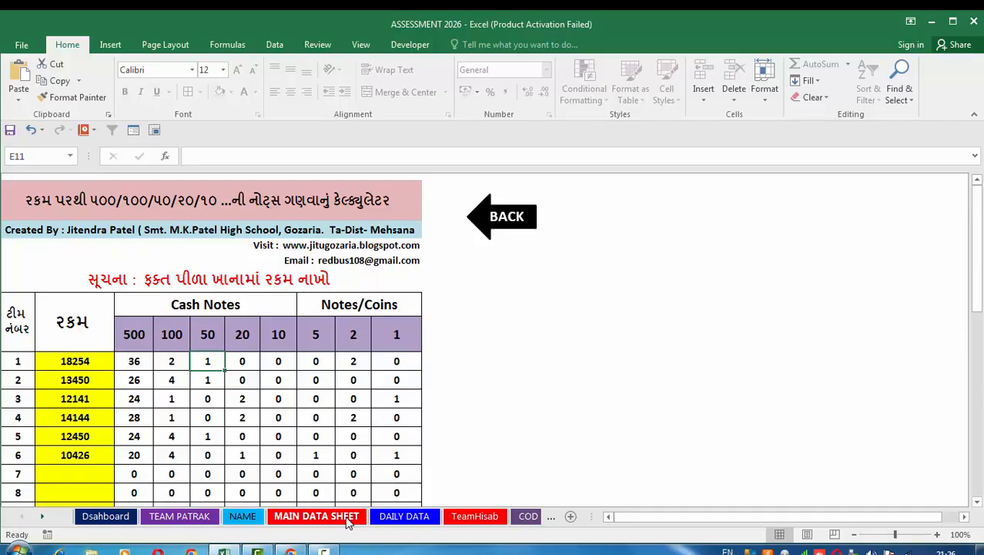
left_click(285, 522)
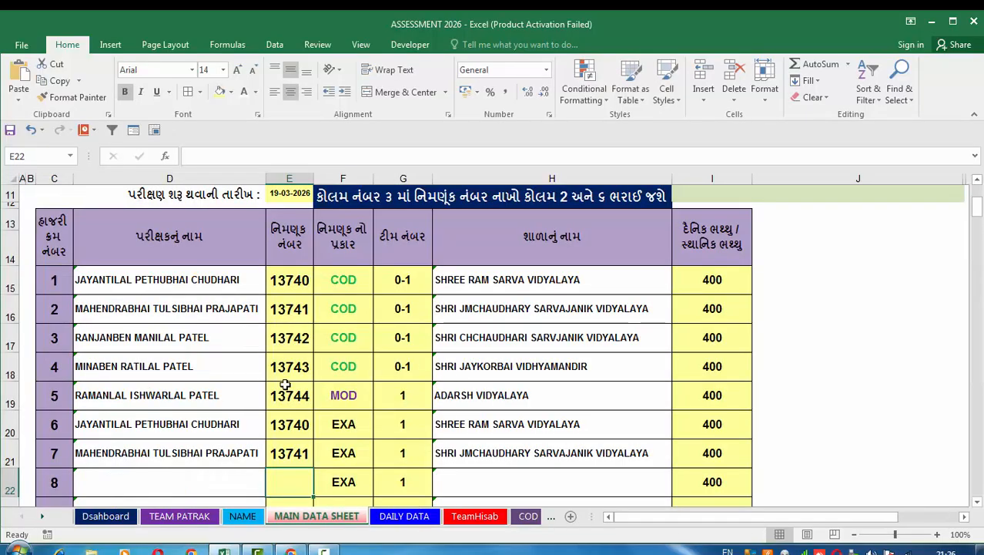
scroll(470, 328, "up", 3)
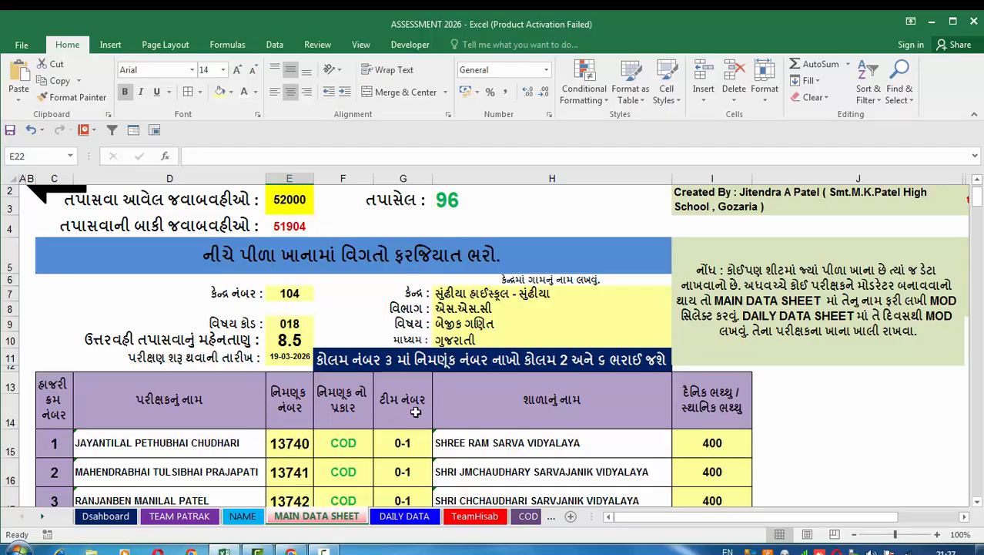
scroll(415, 412, "down", 1)
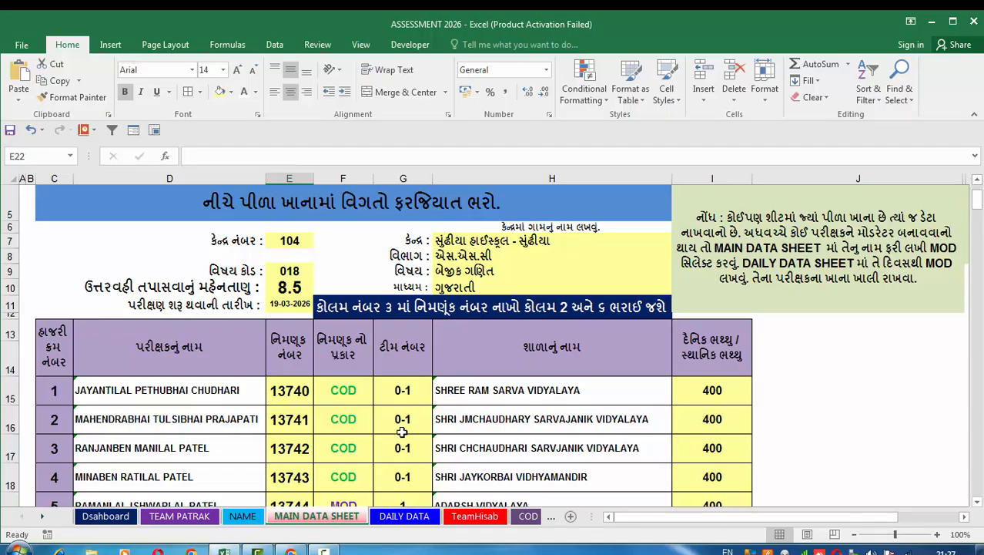
left_click(244, 517)
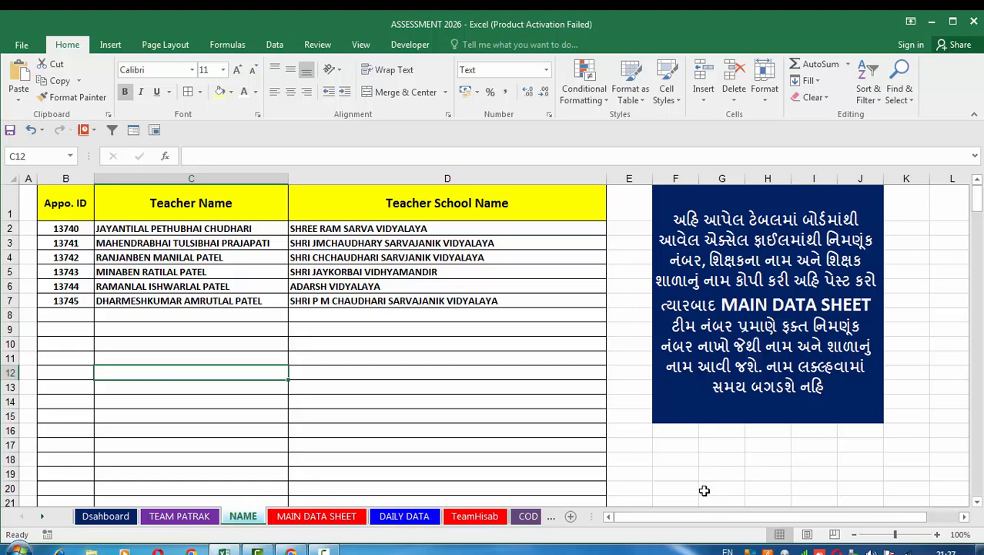
Set the team number on the TeamHisab sheet to 0-1 to display the coordinators' payments.
left_click(474, 516)
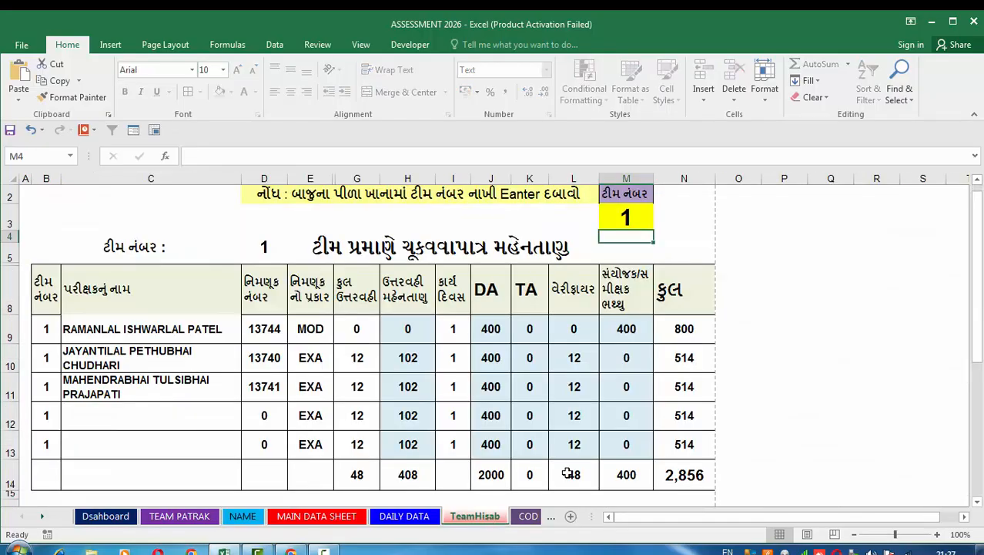
left_click(629, 221)
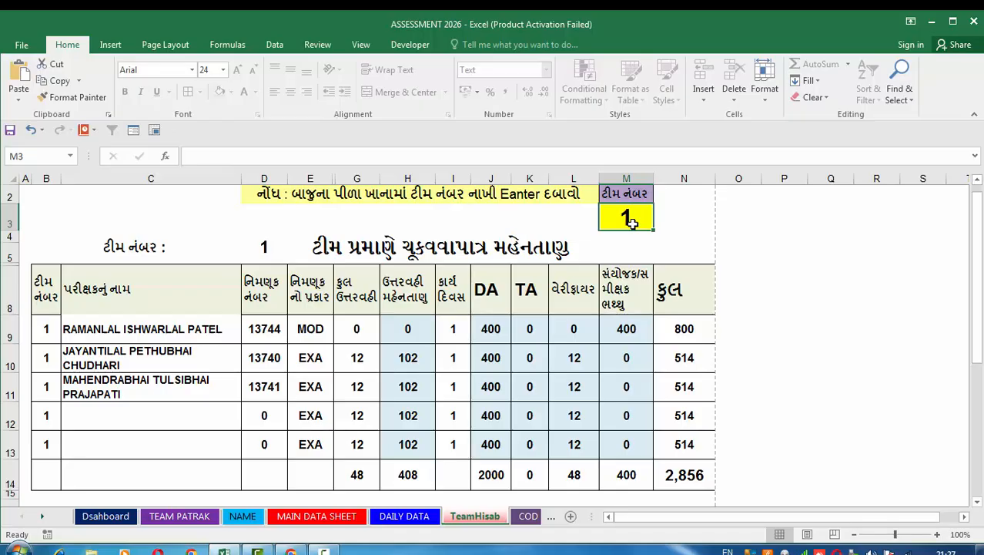
type("0-1")
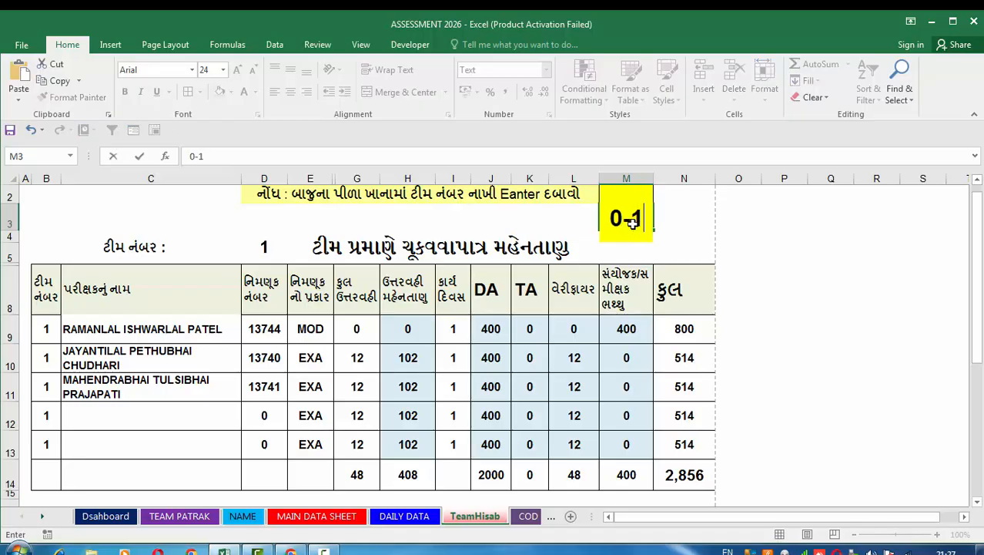
left_click(684, 232)
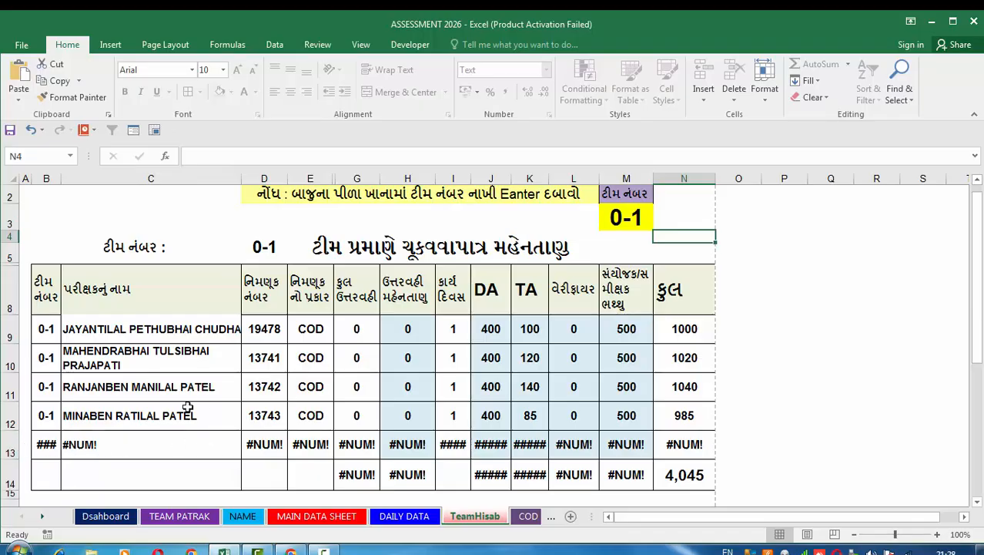
Set the TeamHisab team number to 1.
left_click(627, 218)
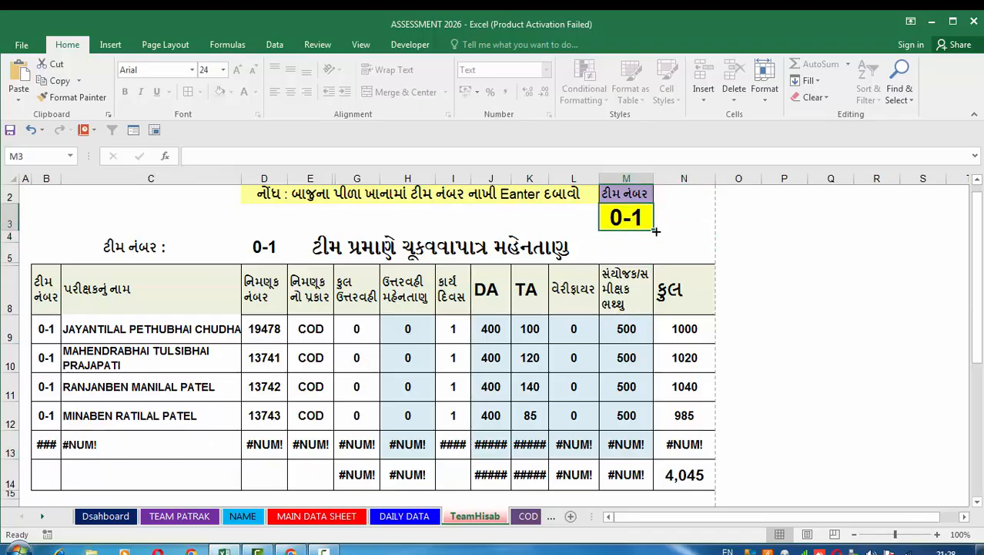
type("1")
key("Return")
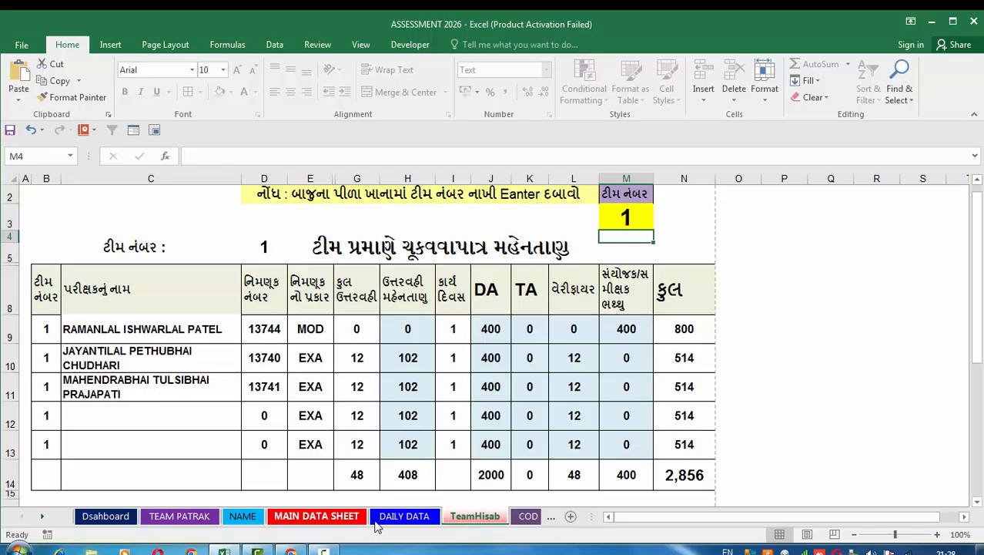
Mark the first EXA examiner absent with AB for 20-Mar on the DAILY DATA sheet, and clear that trial entry.
left_click(300, 516)
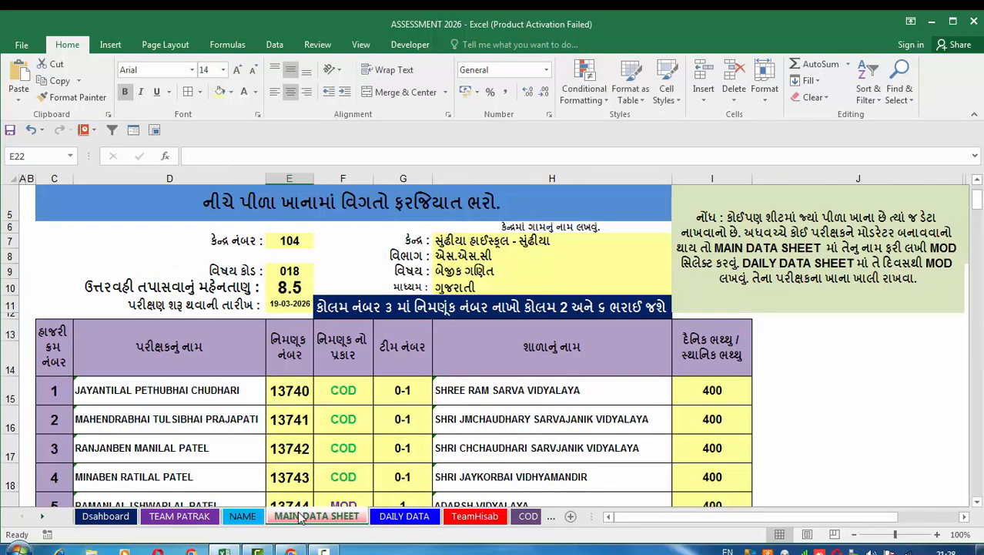
left_click(405, 516)
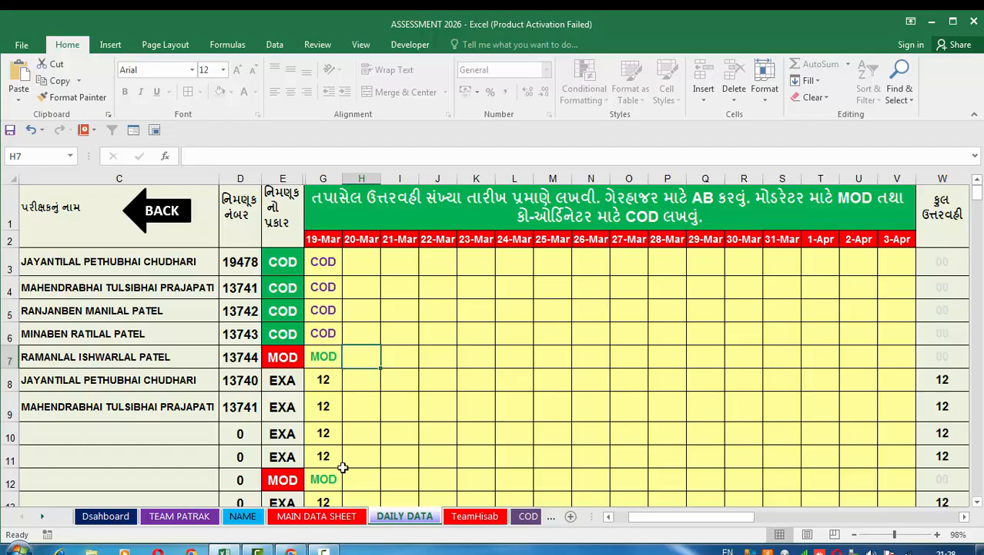
left_click(355, 387)
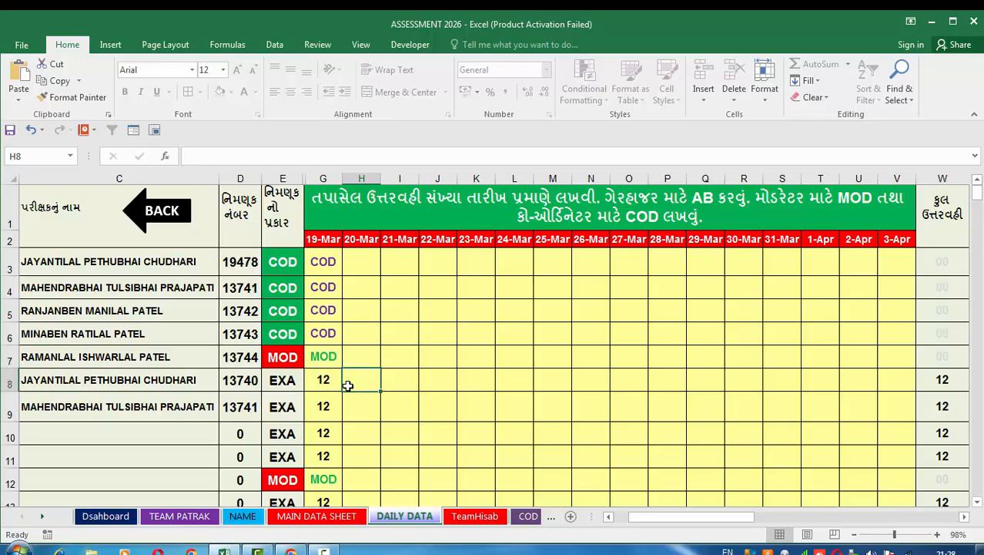
type("AB")
key("Return")
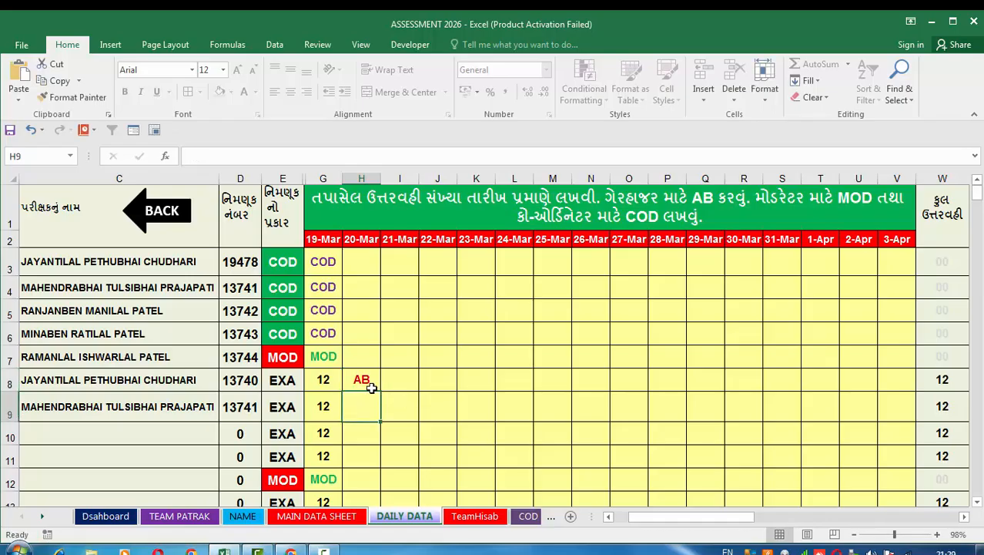
left_click(367, 381)
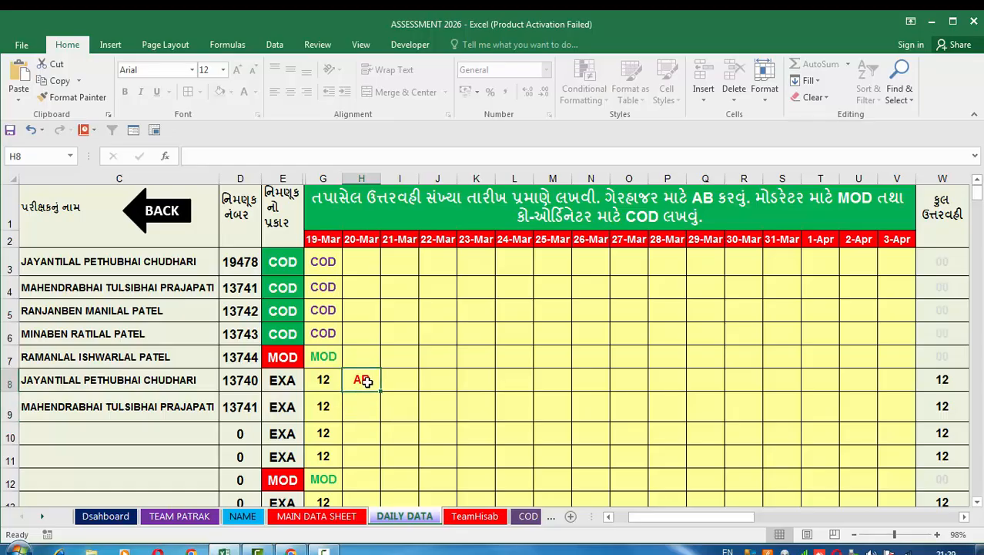
key("Delete")
Save the workbook and return to the Dsahboard sheet.
left_click(10, 129)
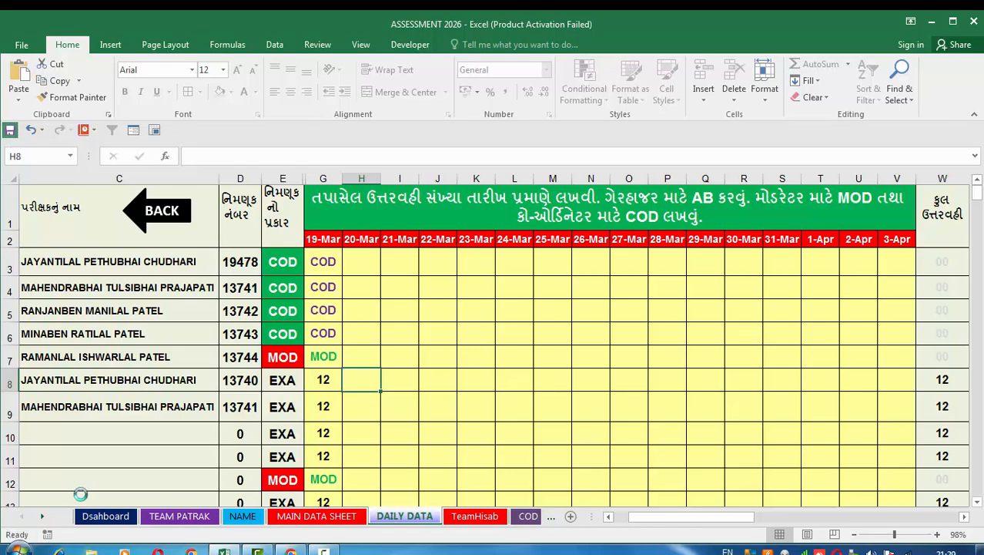
left_click(105, 515)
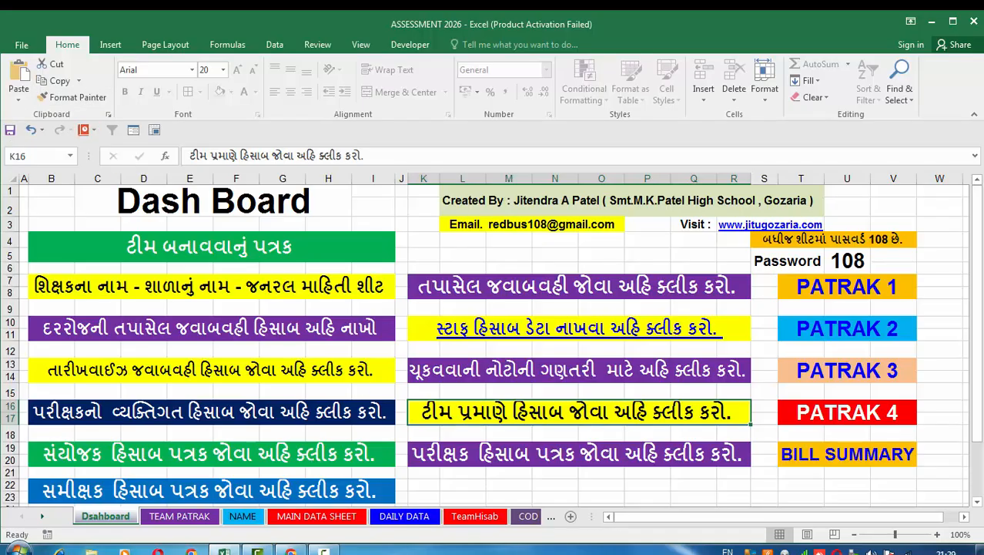
left_click(326, 551)
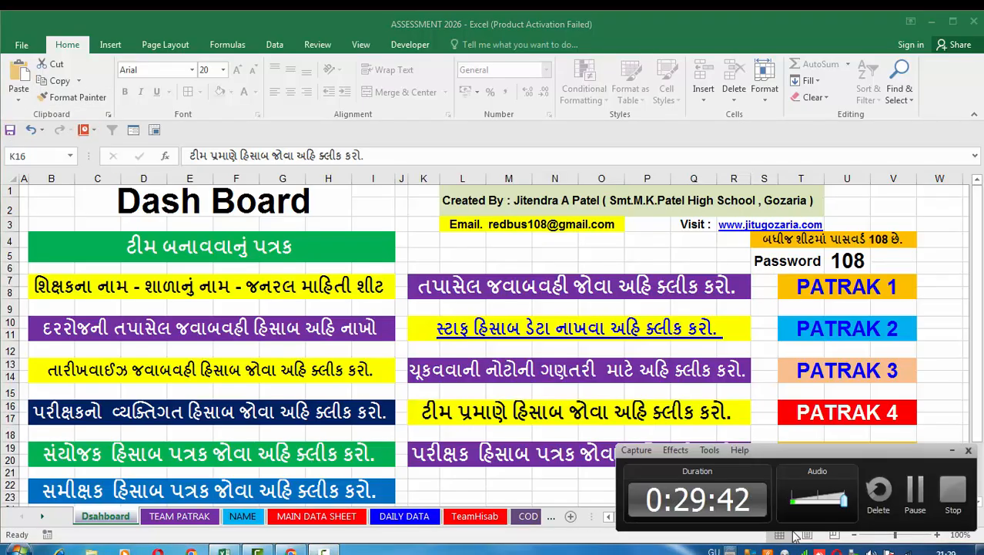